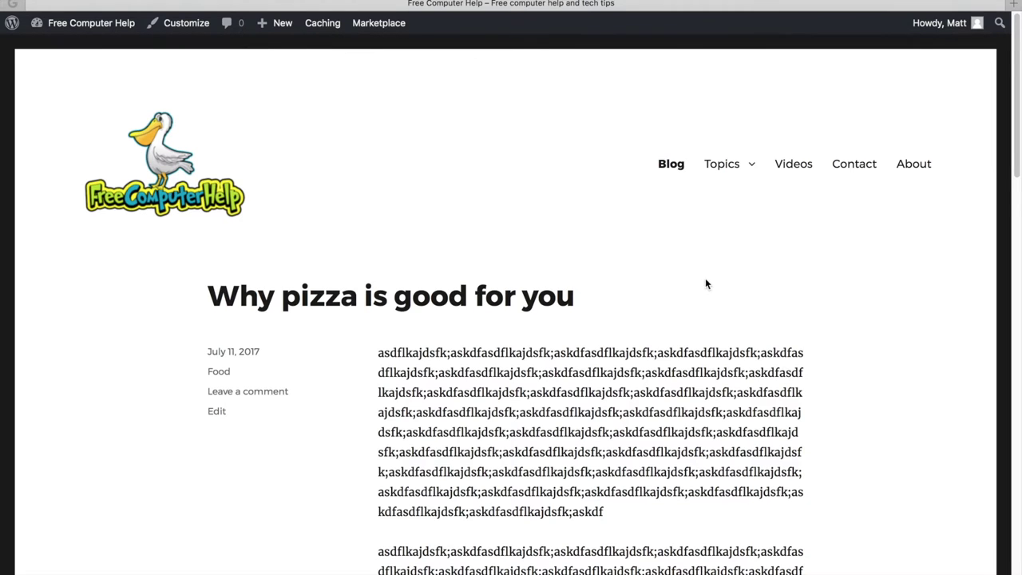
# From the Free Computer Help site, go to the Dashboard and open Appearance > Widgets.
pyautogui.scroll(-1, 704, 278)
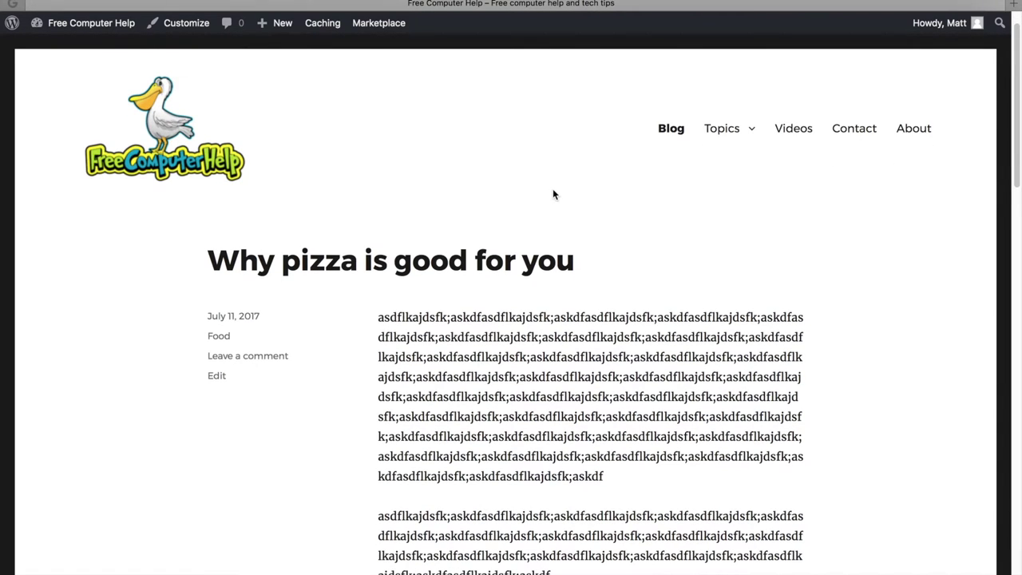
pyautogui.scroll(-1, 551, 200)
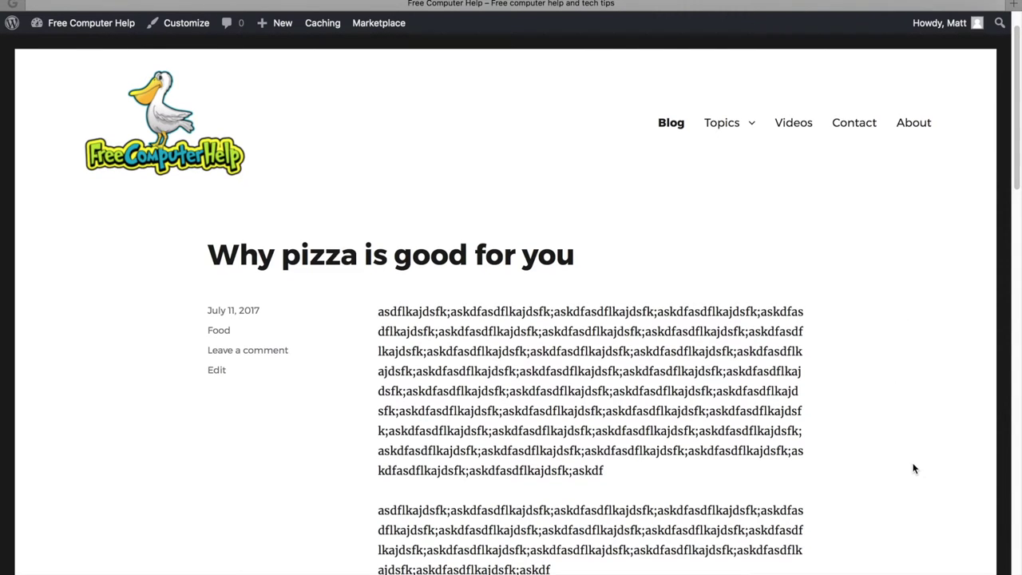
pyautogui.scroll(-3, 807, 339)
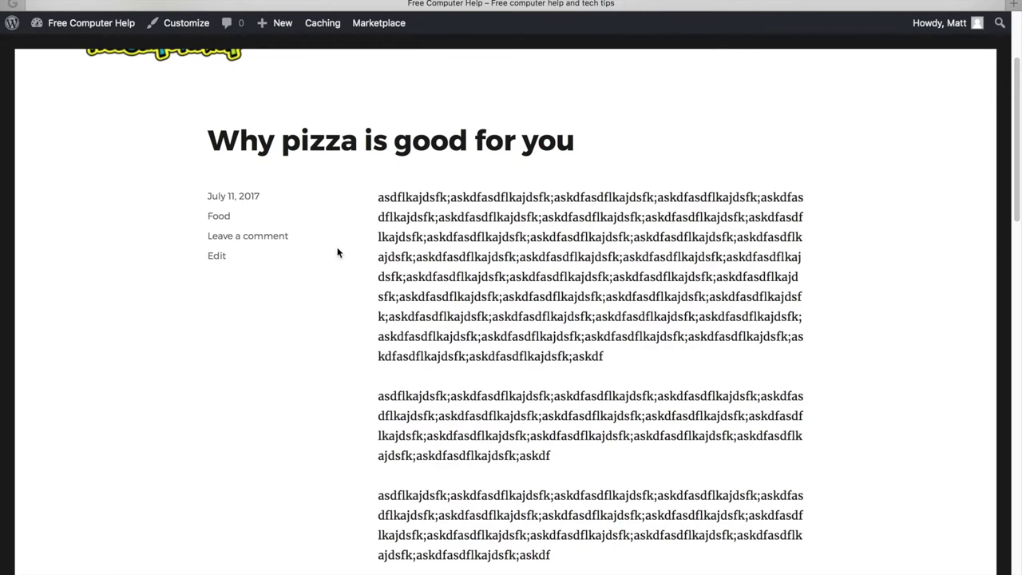
pyautogui.moveTo(116, 26)
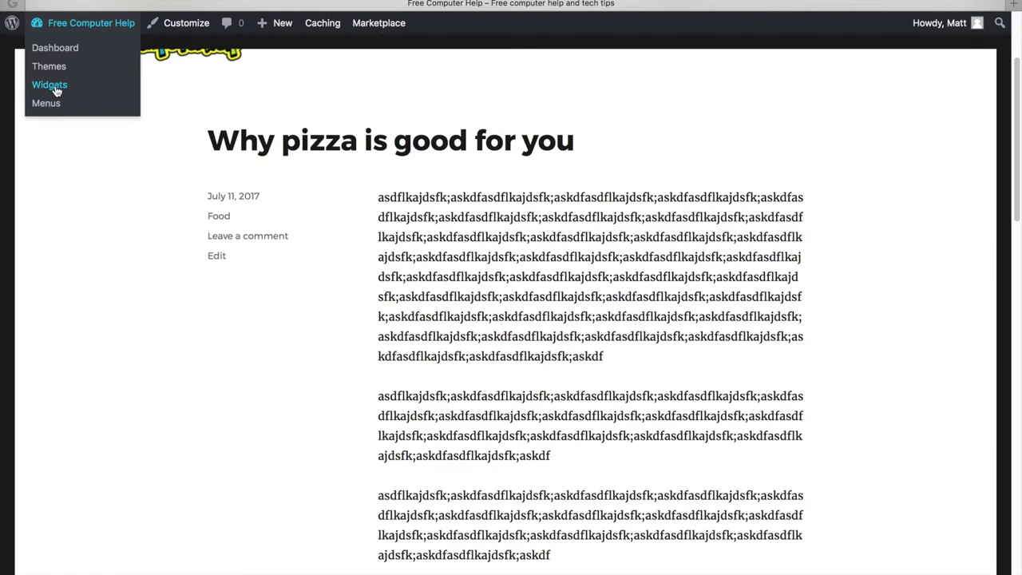
pyautogui.click(107, 28)
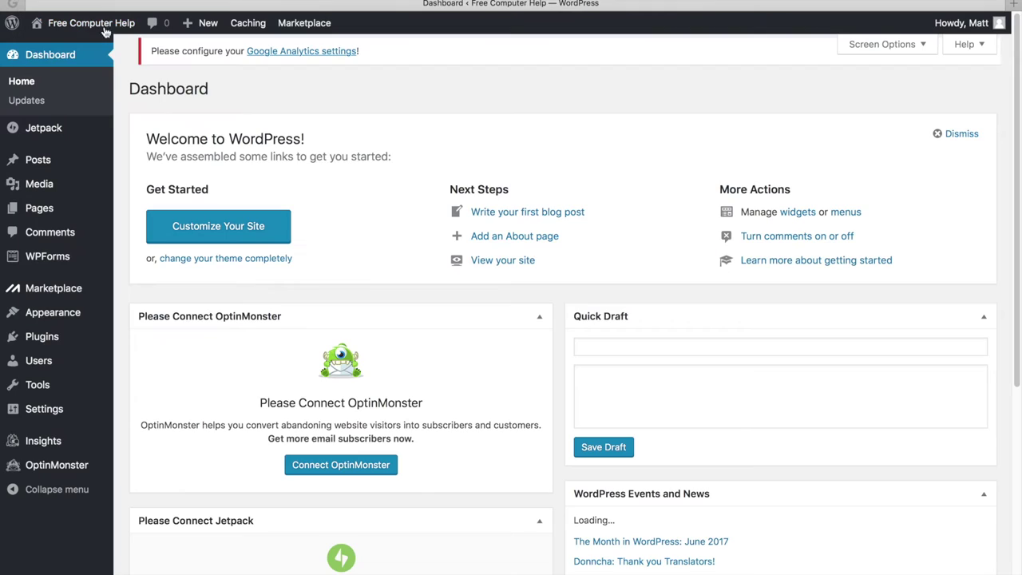
pyautogui.moveTo(64, 311)
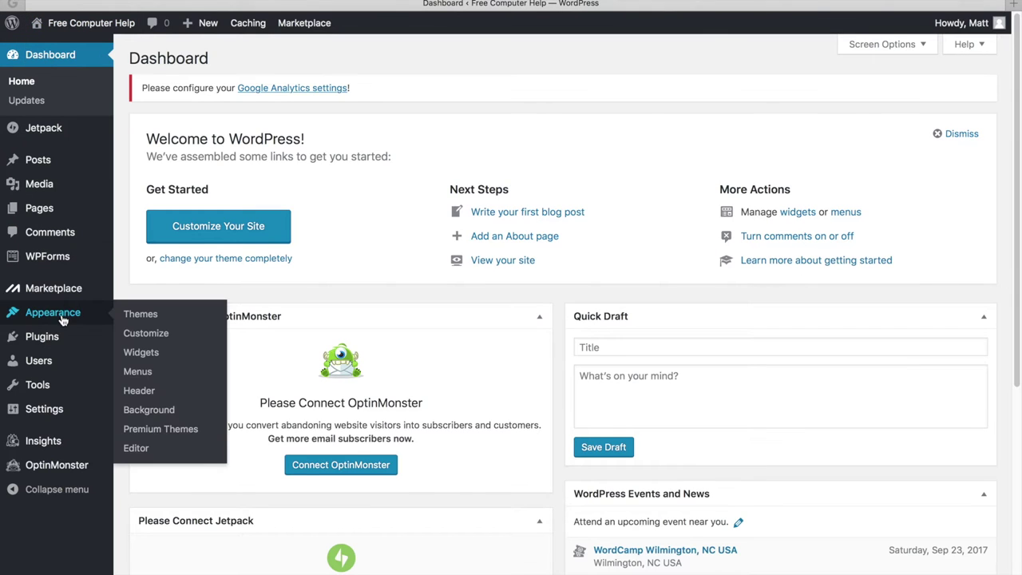
pyautogui.click(140, 355)
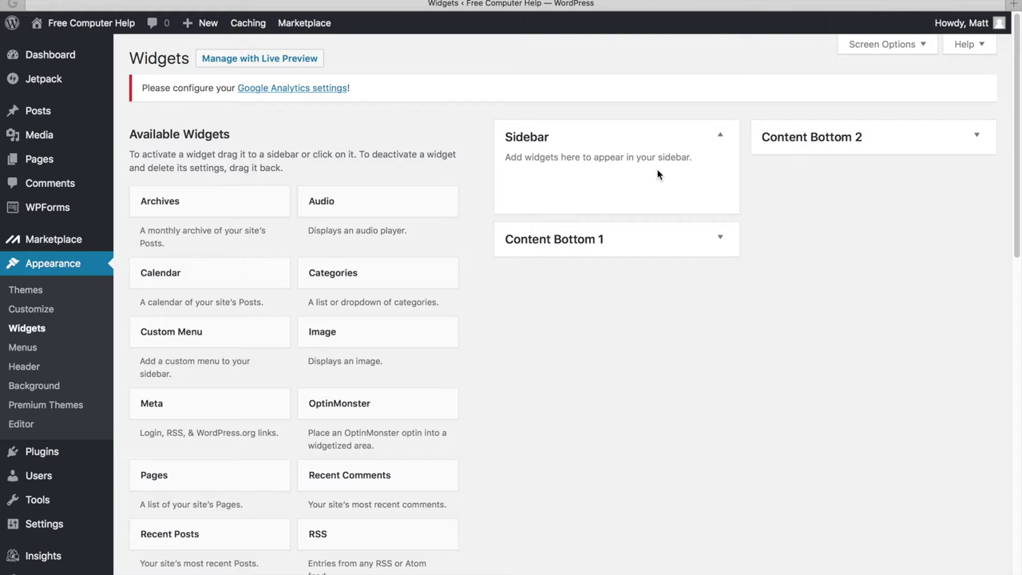
# Expand Content Bottom 1 and 2 and delete the Custom Menu: Footer widget.
pyautogui.click(721, 247)
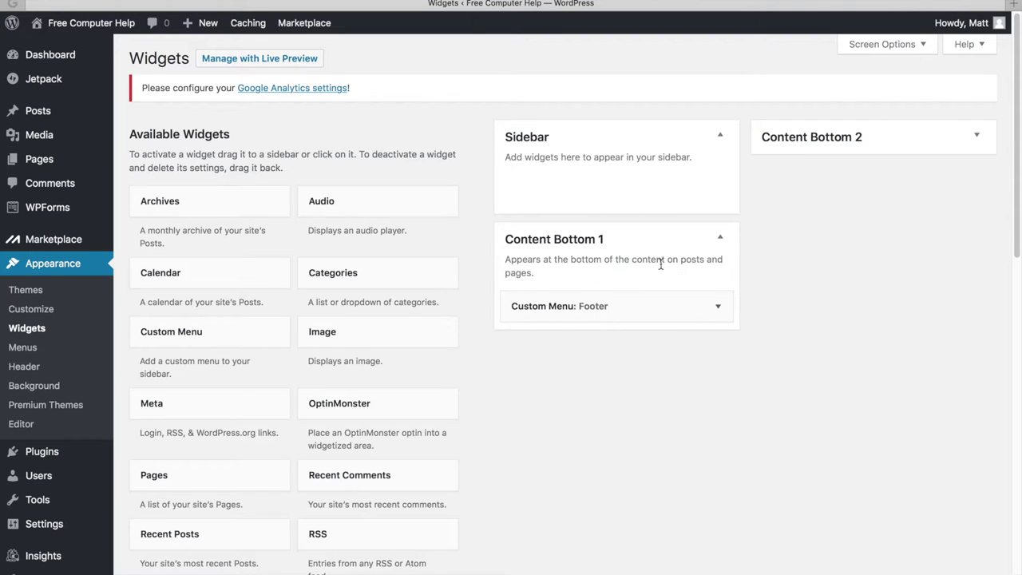
pyautogui.click(875, 147)
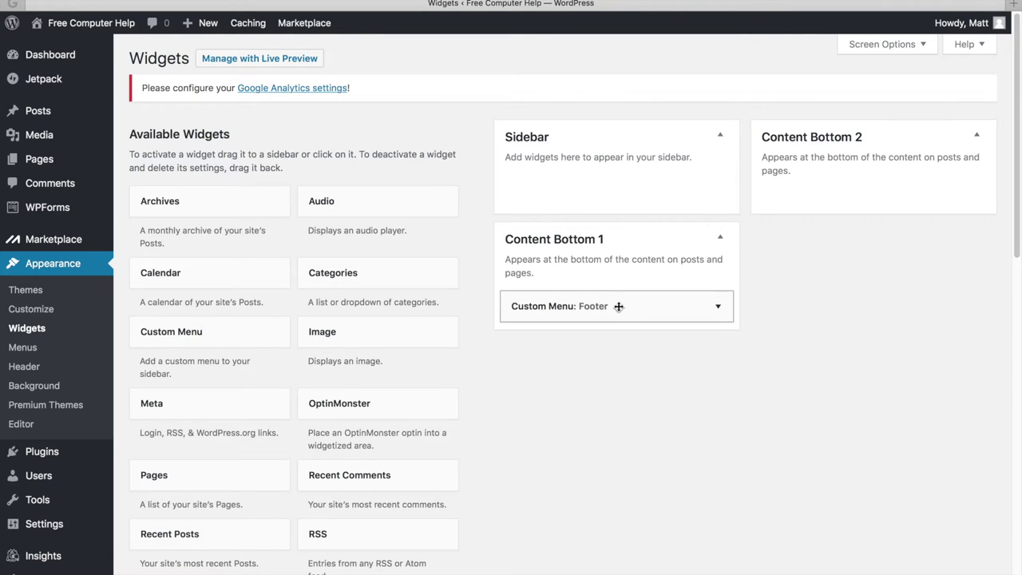
pyautogui.click(716, 309)
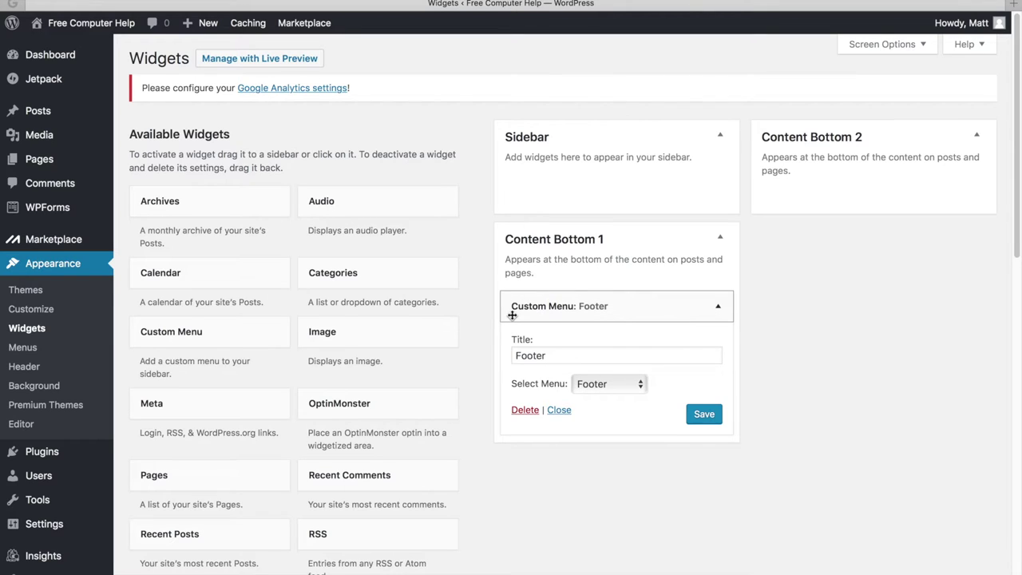
pyautogui.click(526, 412)
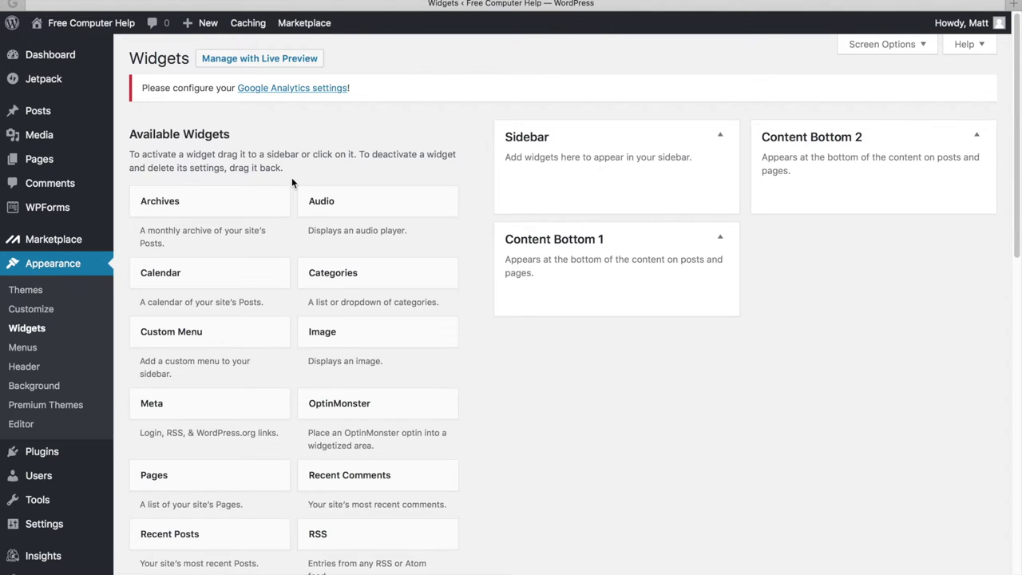
# Drag the Archives widget into the Sidebar, title it 'Archives' and save it.
pyautogui.scroll(-1, 291, 181)
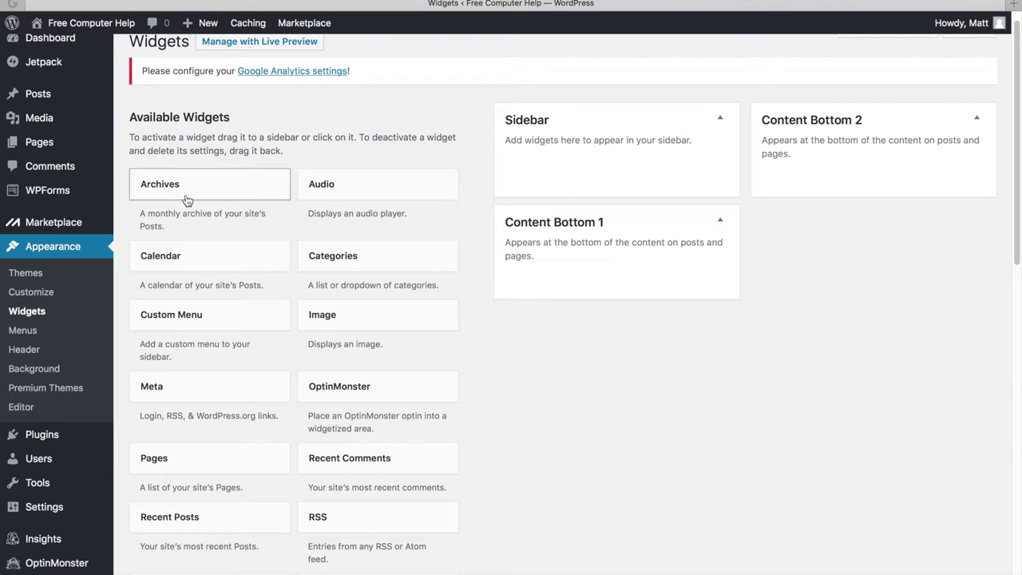
pyautogui.moveTo(187, 199); pyautogui.dragTo(598, 169)
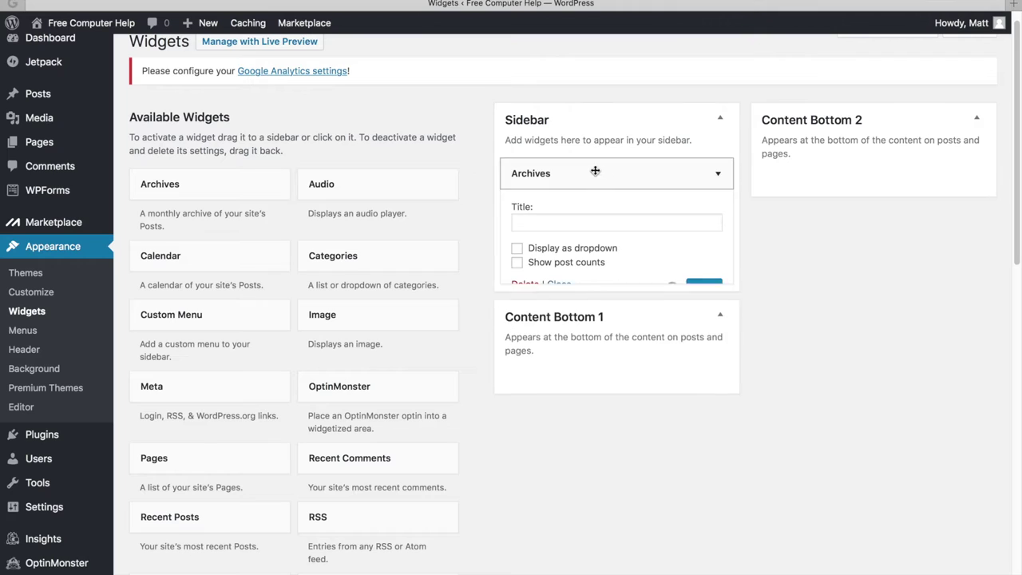
pyautogui.click(543, 221)
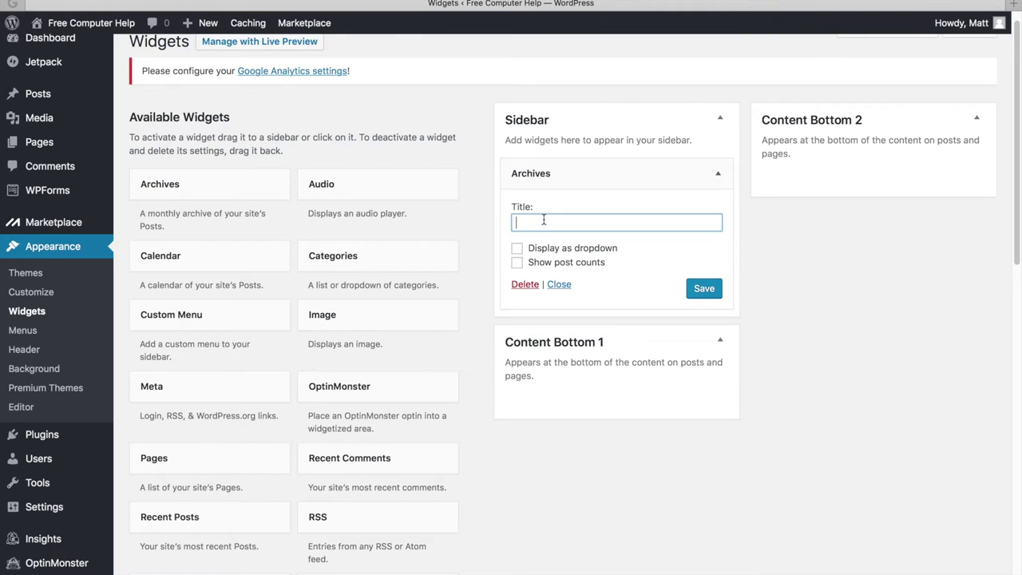
pyautogui.write('Archives')
pyautogui.click(694, 287)
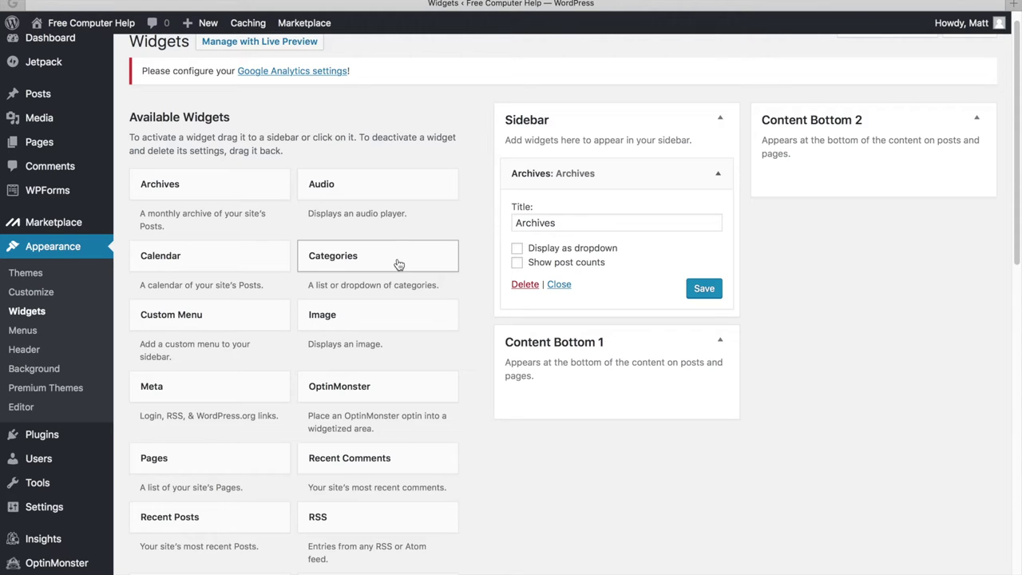
pyautogui.scroll(-1, 399, 254)
pyautogui.scroll(-2, 399, 254)
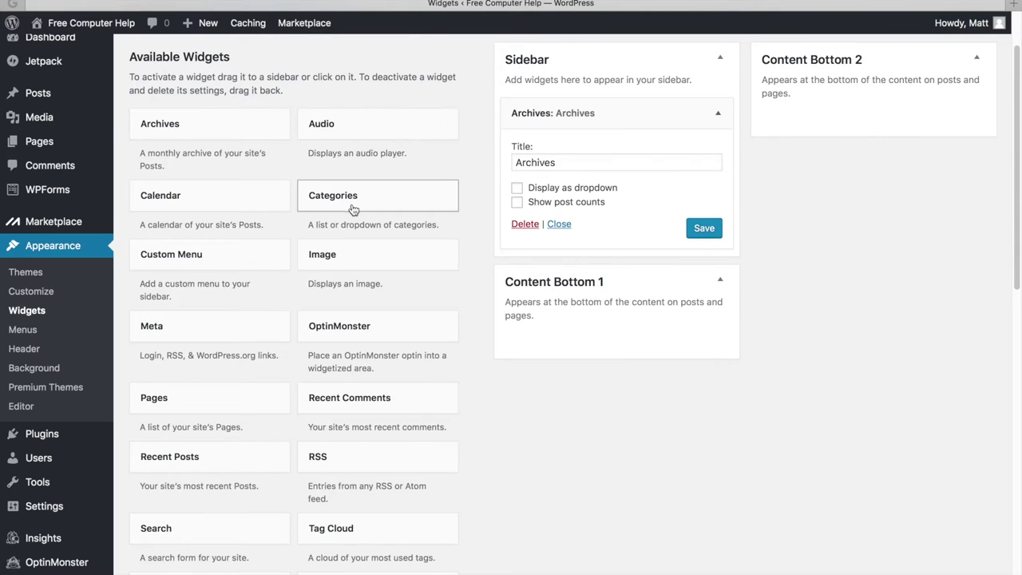
# View the live site in a new tab via Visit Site, then return to the Widgets tab.
pyautogui.moveTo(92, 23)
pyautogui.rightClick(80, 45)
pyautogui.click(120, 46)
pyautogui.click(739, 5)
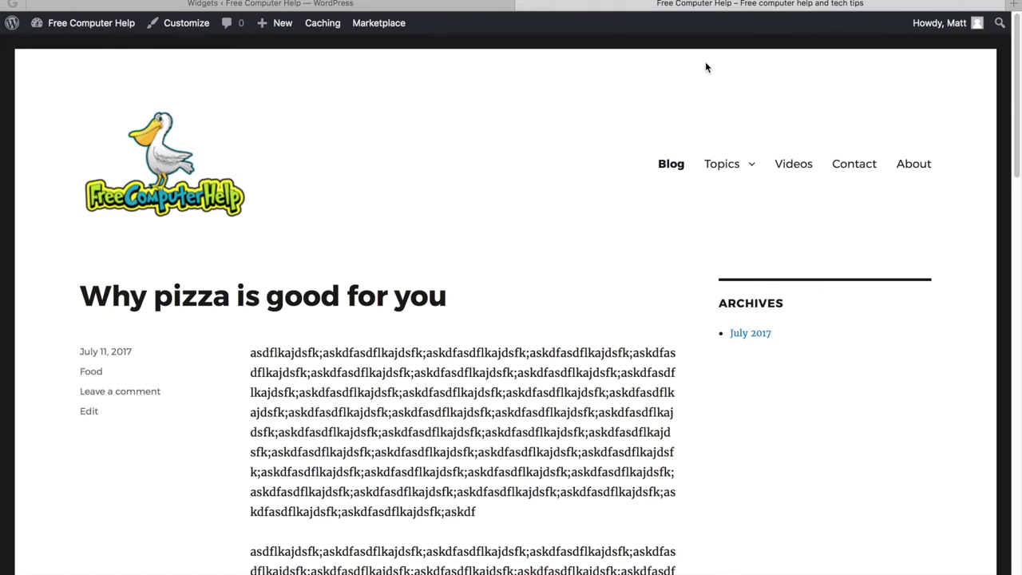
pyautogui.moveTo(734, 170)
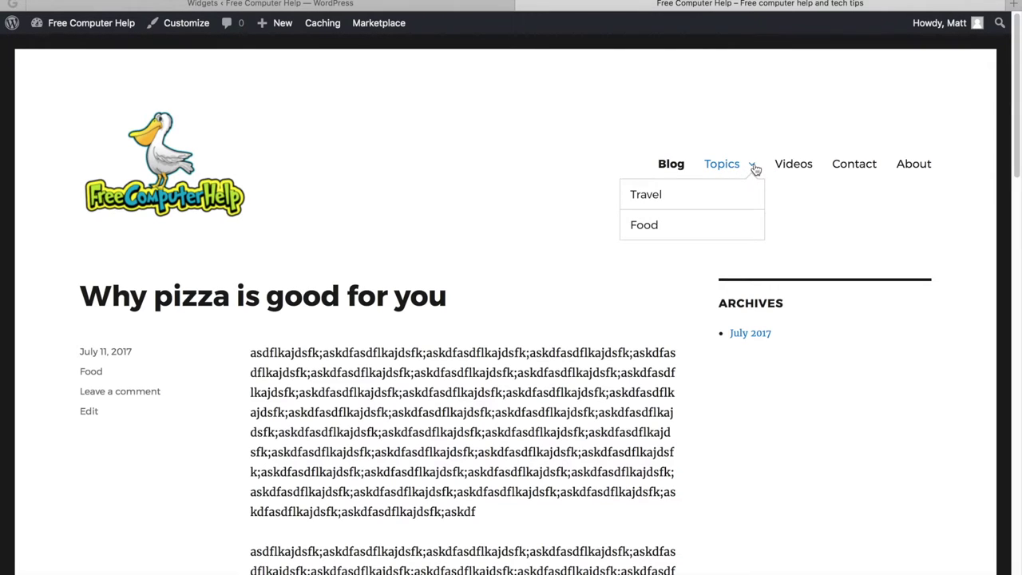
pyautogui.click(451, 7)
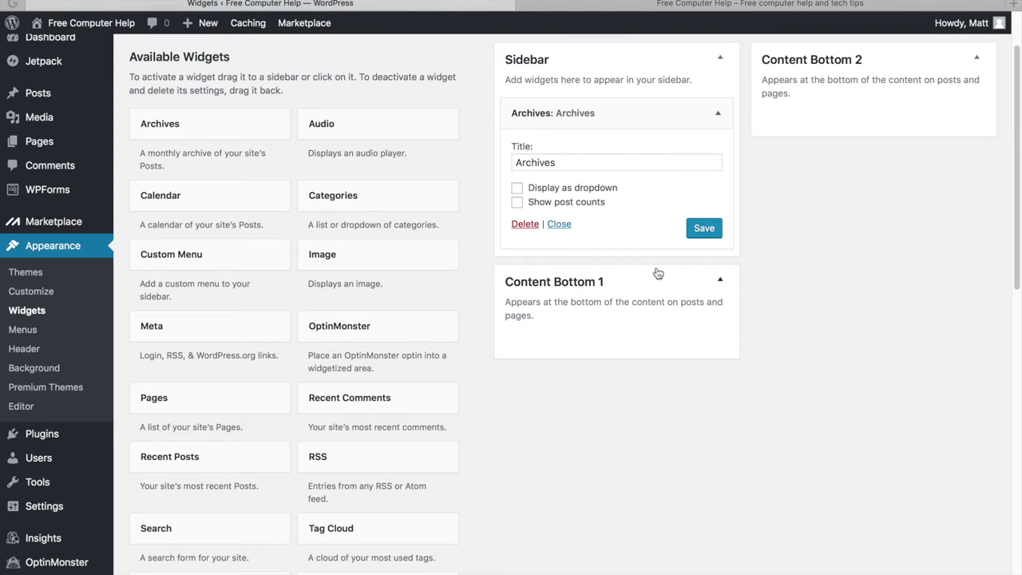
# Add a Categories widget titled 'Topics' to the Sidebar and drop a Text widget below it.
pyautogui.moveTo(423, 209); pyautogui.dragTo(616, 278)
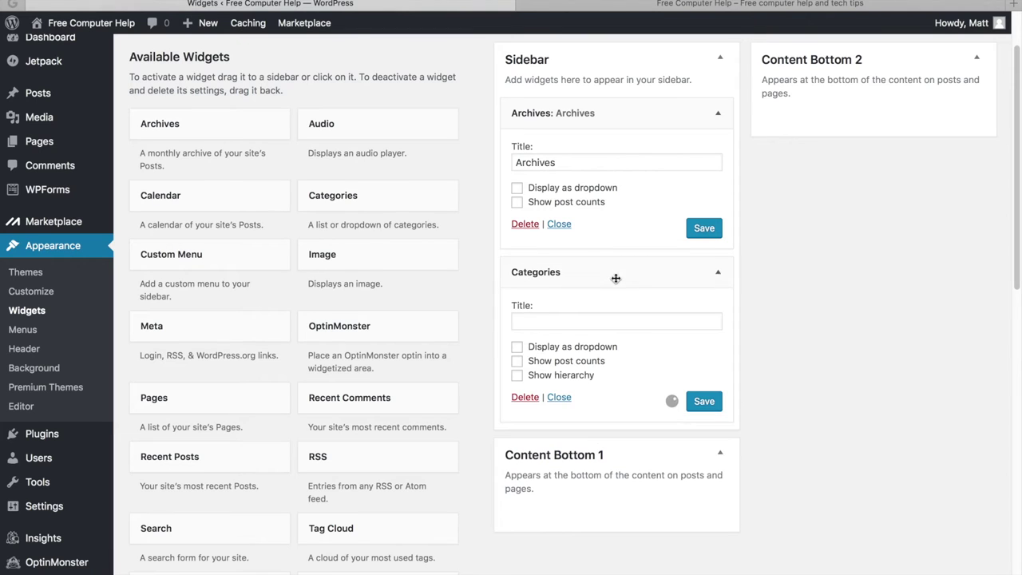
pyautogui.click(605, 320)
pyautogui.write('Topics')
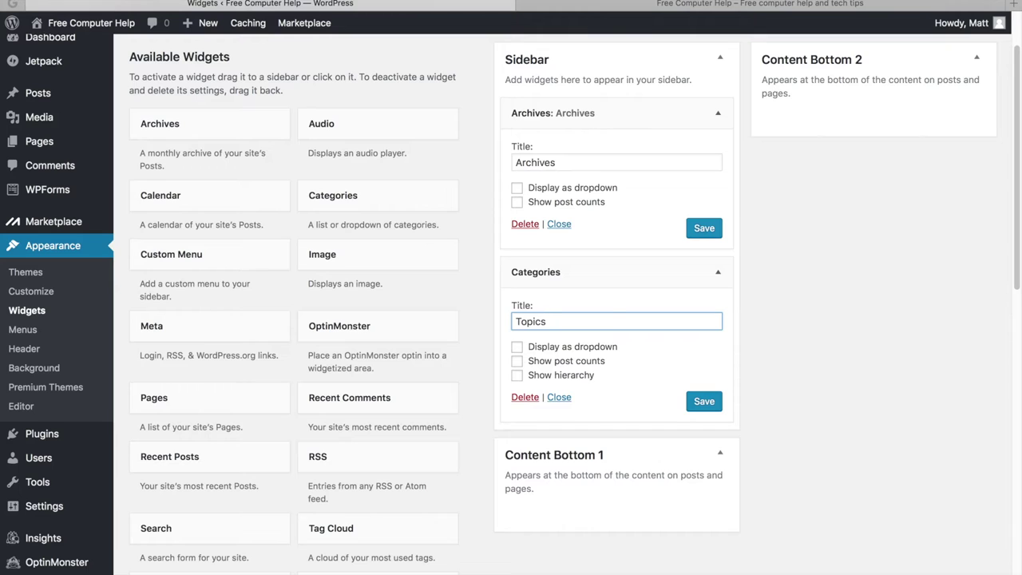
pyautogui.click(691, 403)
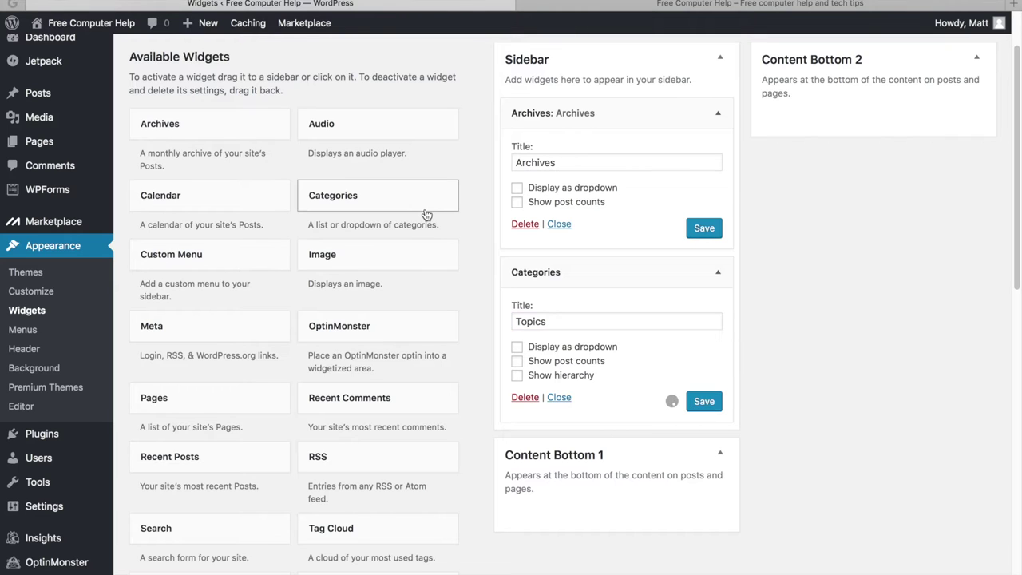
pyautogui.scroll(-5, 420, 212)
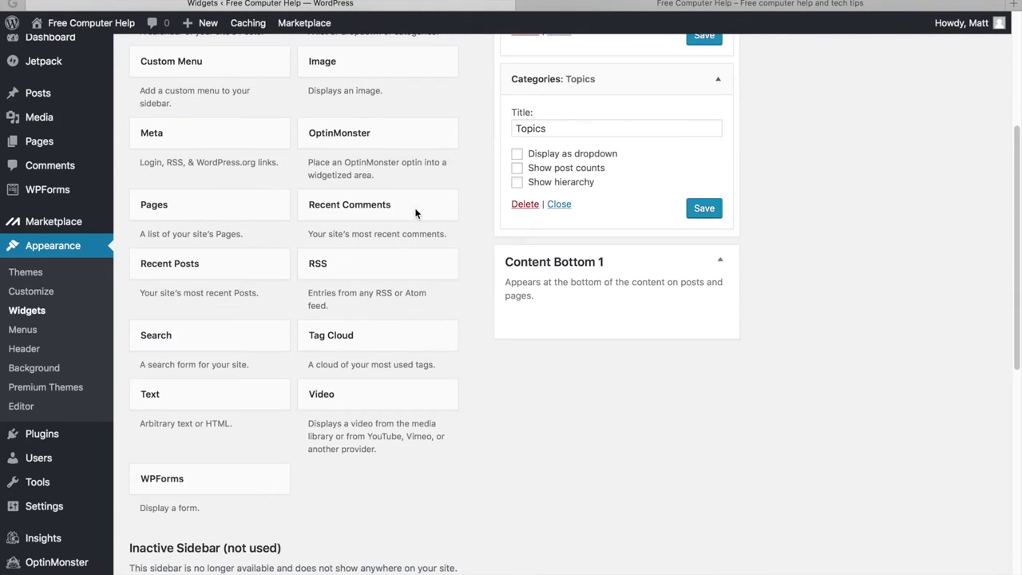
pyautogui.moveTo(232, 393); pyautogui.dragTo(664, 247)
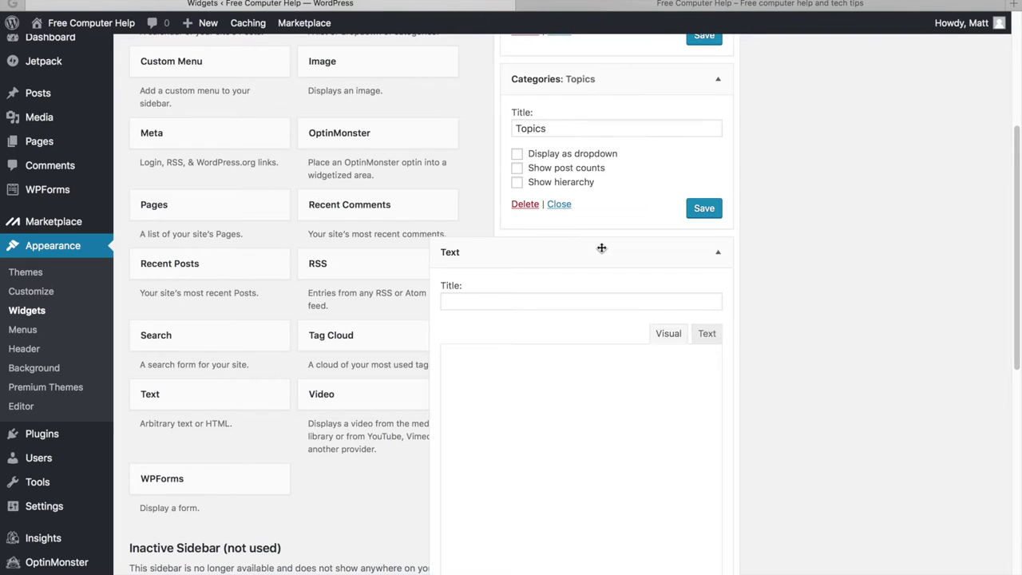
# Save the Sidebar's Text widget with its title and body left empty.
pyautogui.click(551, 301)
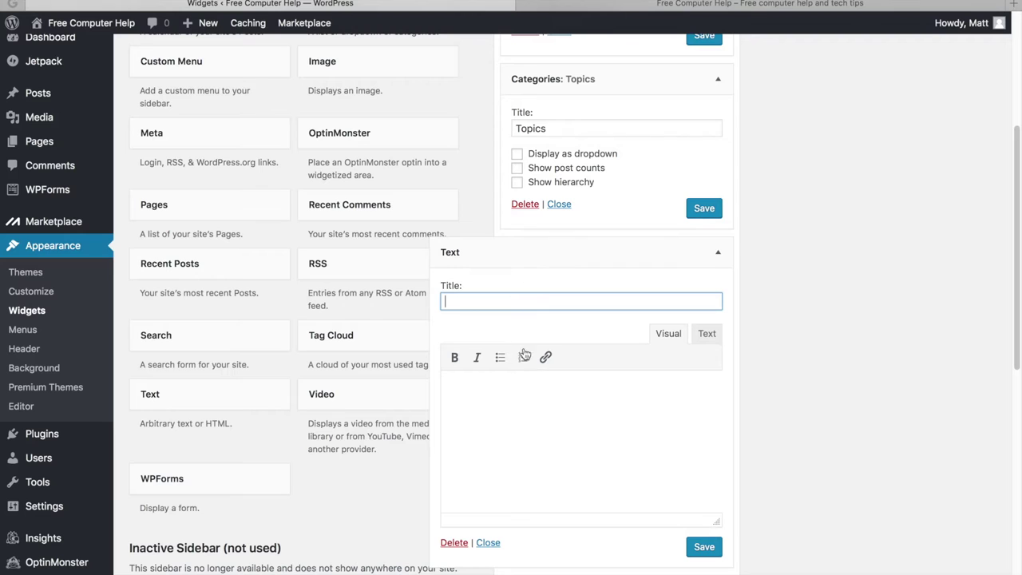
pyautogui.click(522, 416)
pyautogui.click(704, 546)
pyautogui.scroll(4, 669, 418)
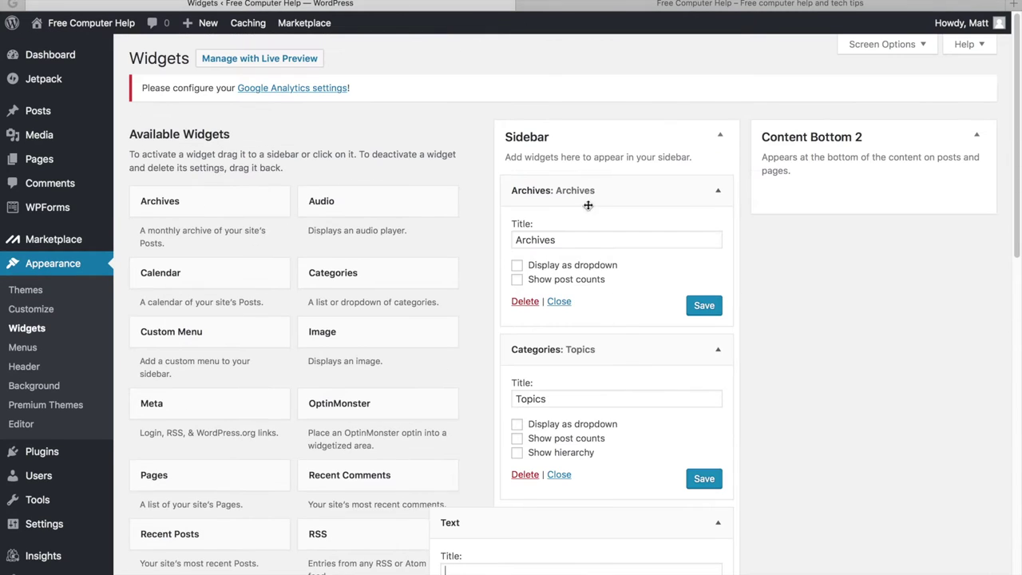
pyautogui.scroll(-2, 605, 416)
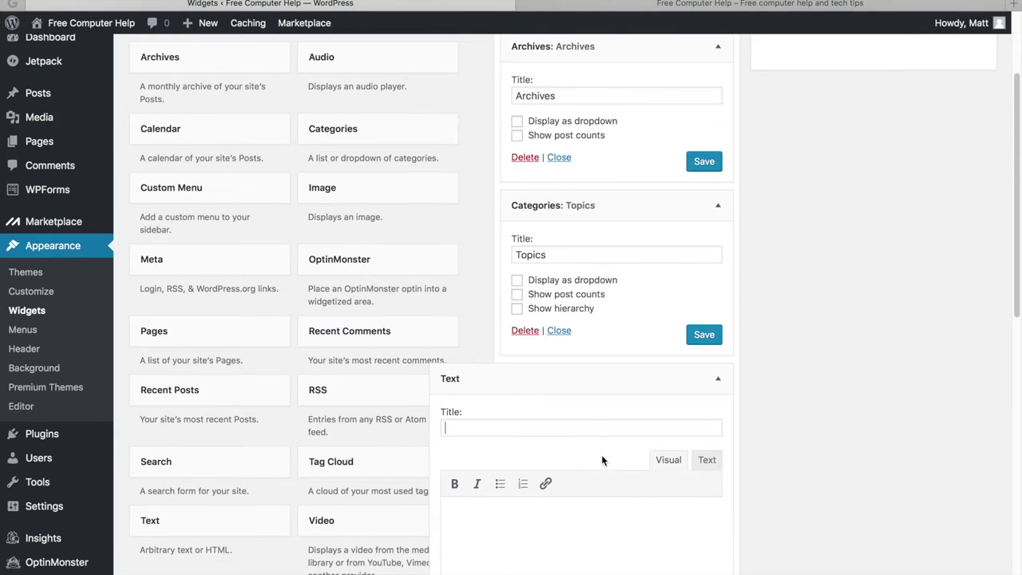
pyautogui.scroll(-3, 598, 455)
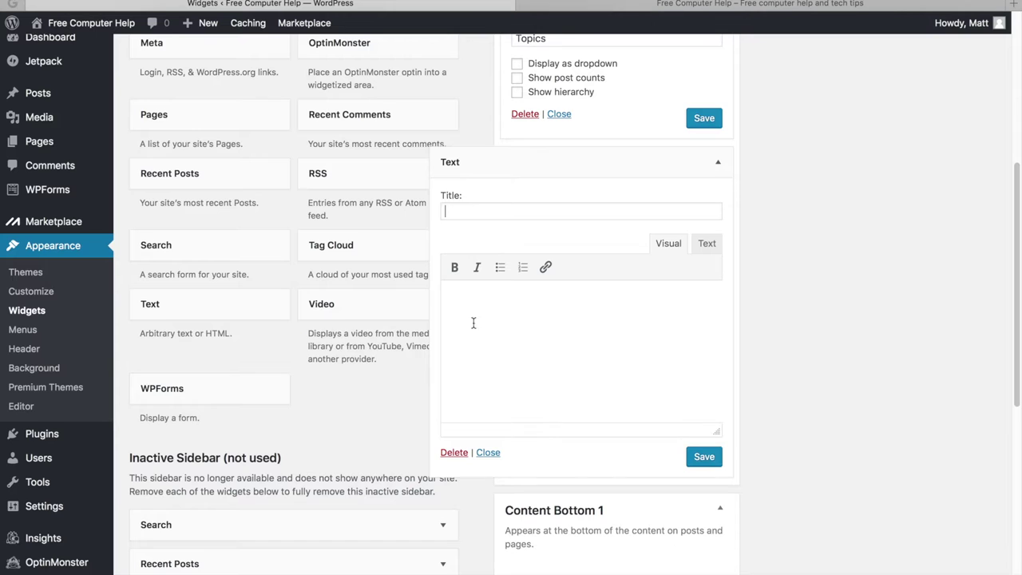
pyautogui.scroll(1, 345, 302)
pyautogui.scroll(1, 345, 302)
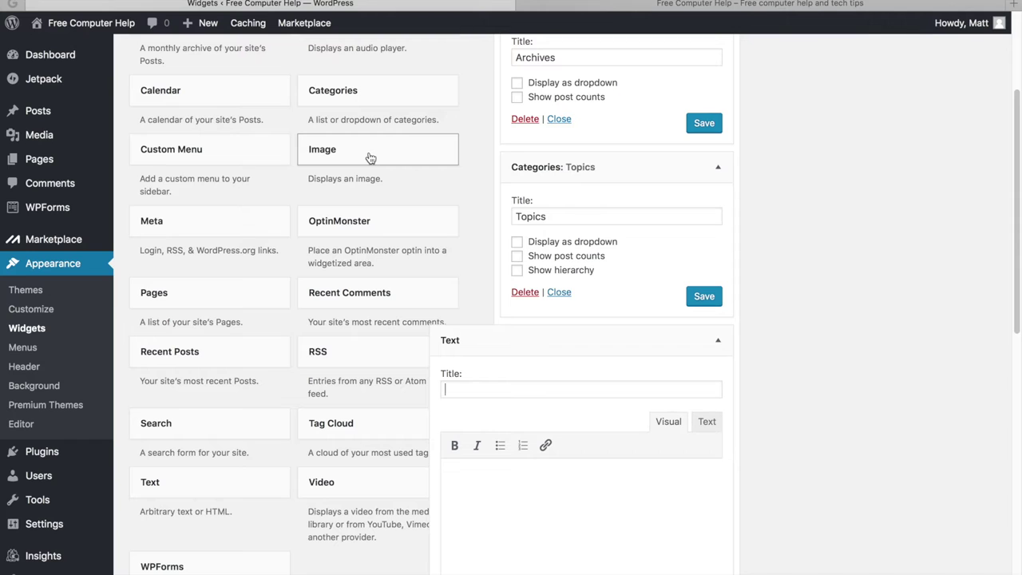
pyautogui.scroll(-2, 415, 349)
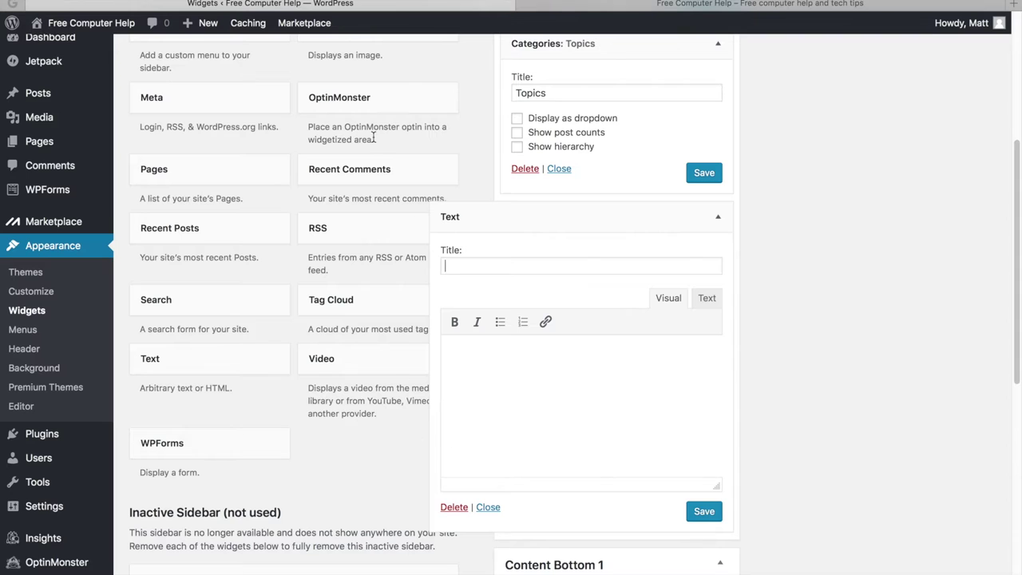
pyautogui.scroll(3, 373, 138)
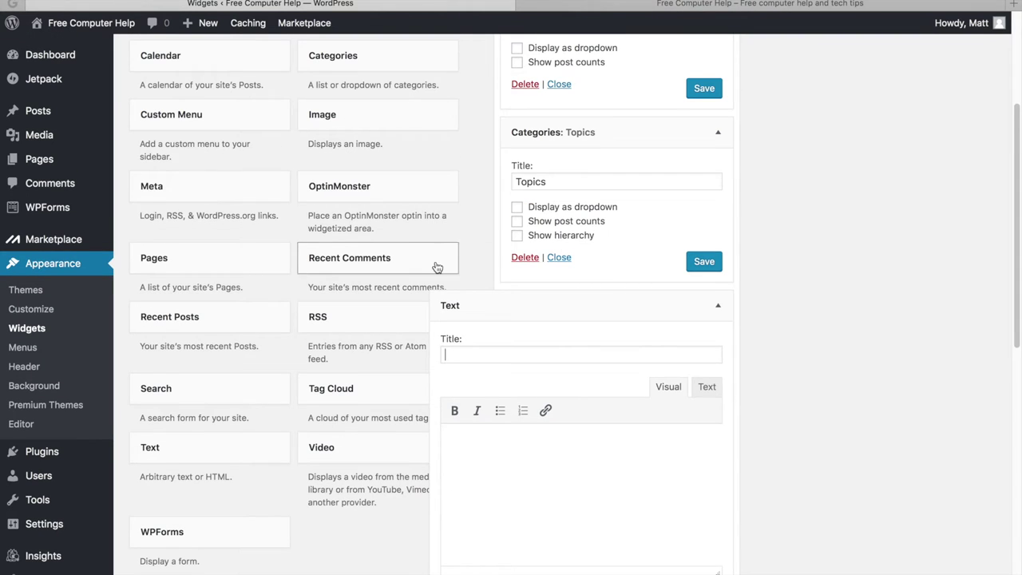
pyautogui.scroll(-3, 436, 261)
# Delete the empty Text widget from the Sidebar and review the remaining widget areas.
pyautogui.click(453, 505)
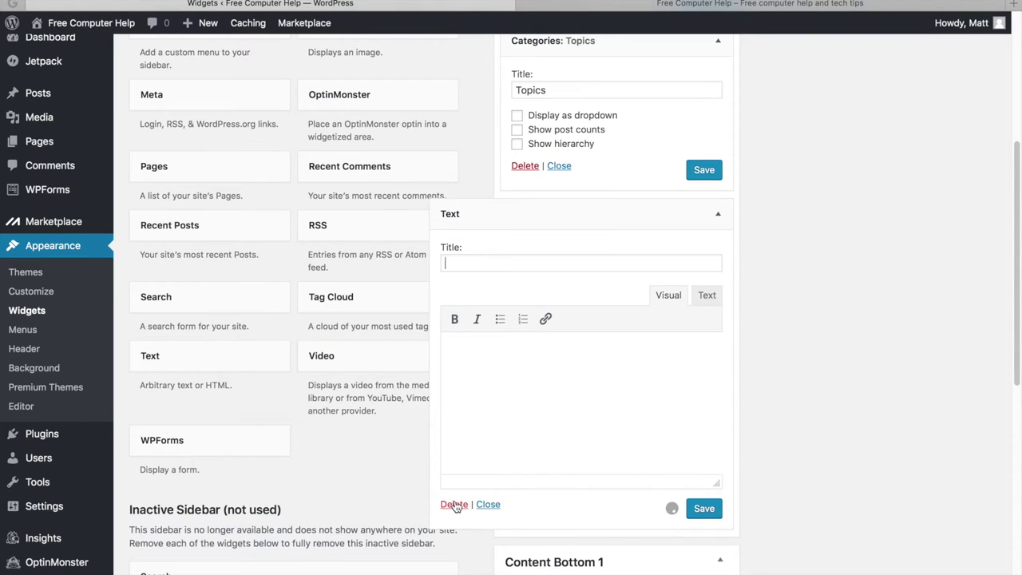
pyautogui.scroll(6, 448, 297)
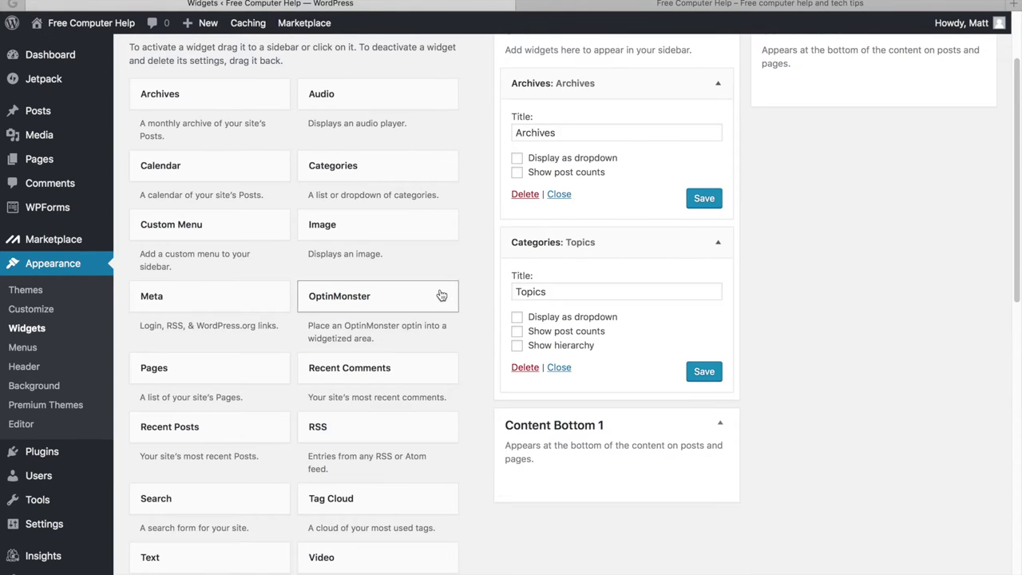
pyautogui.scroll(-3, 436, 294)
pyautogui.scroll(-4, 419, 291)
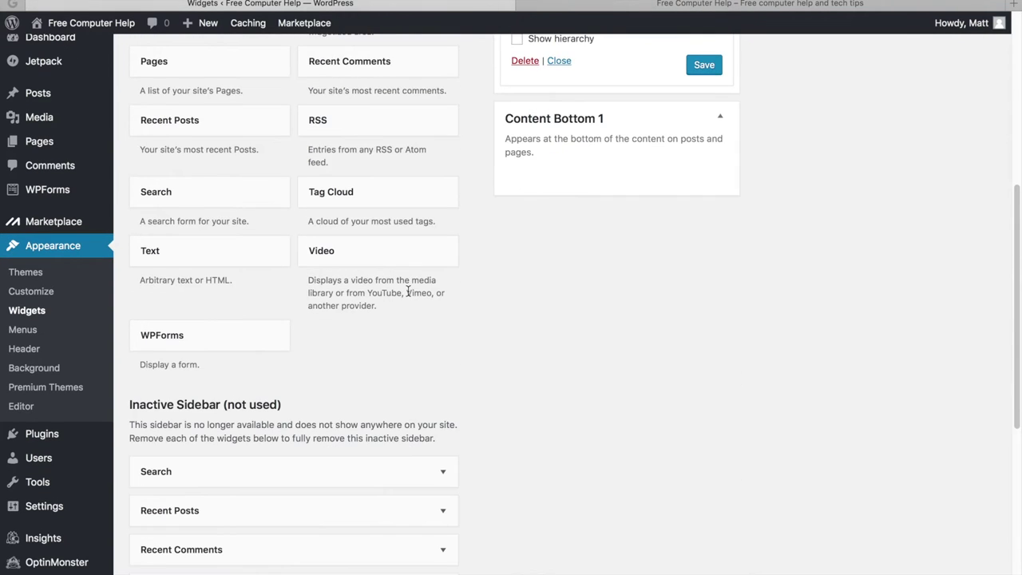
pyautogui.scroll(-2, 407, 292)
pyautogui.scroll(-3, 406, 295)
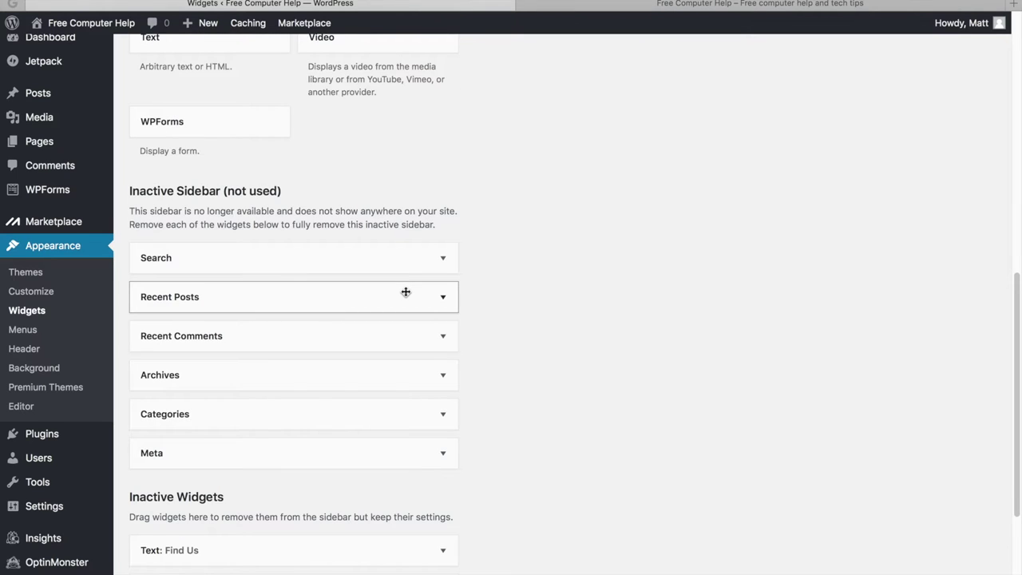
pyautogui.scroll(12, 405, 293)
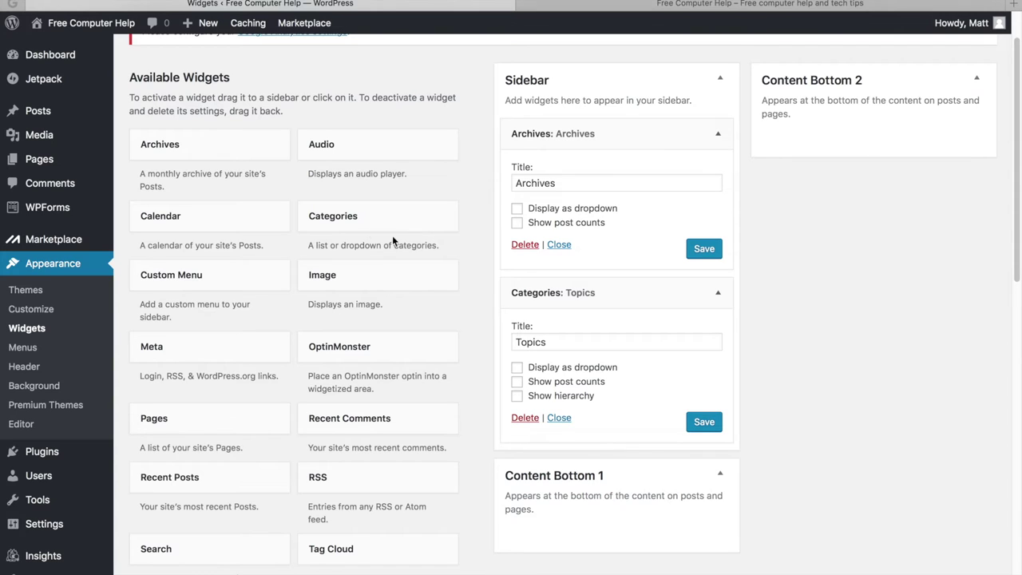
# Add a Calendar widget titled 'Calendar' to the Sidebar below Archives and save it.
pyautogui.moveTo(223, 221); pyautogui.dragTo(605, 290)
pyautogui.click(586, 338)
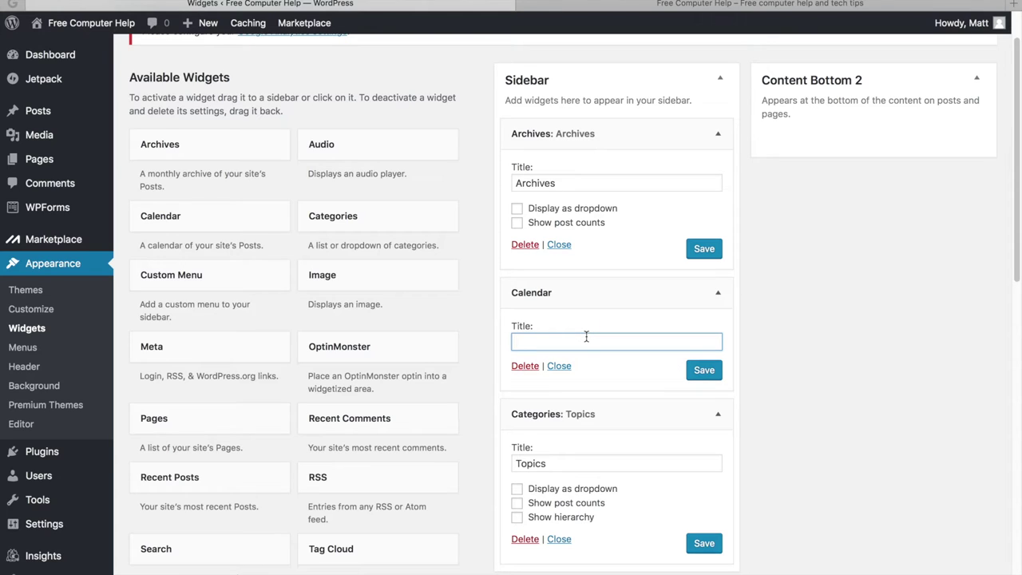
pyautogui.write('Calendar')
pyautogui.click(716, 373)
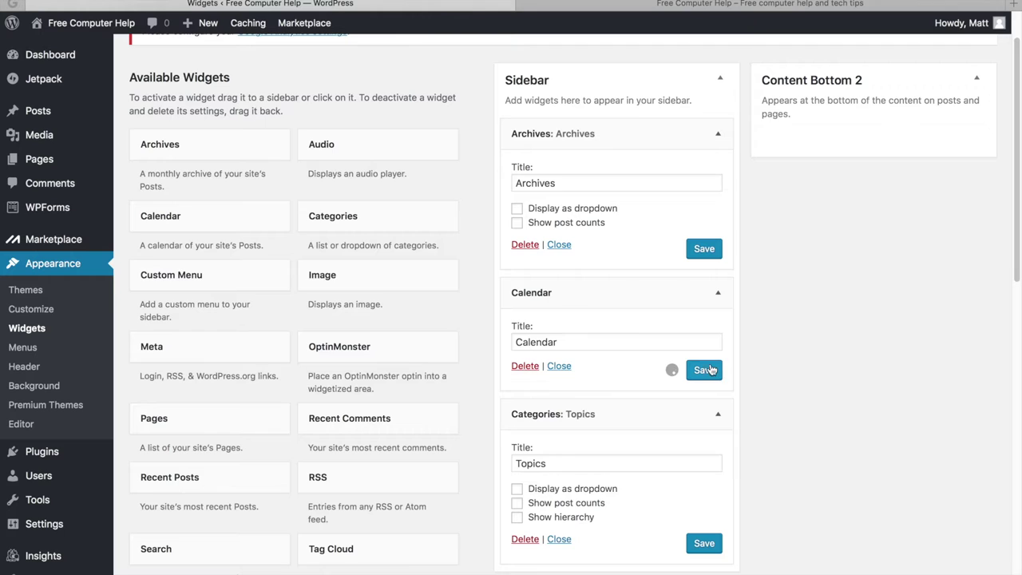
# Open the live site in a new tab and switch to it.
pyautogui.scroll(3, 243, 272)
pyautogui.moveTo(91, 23)
pyautogui.rightClick(90, 45)
pyautogui.click(127, 48)
pyautogui.click(695, 4)
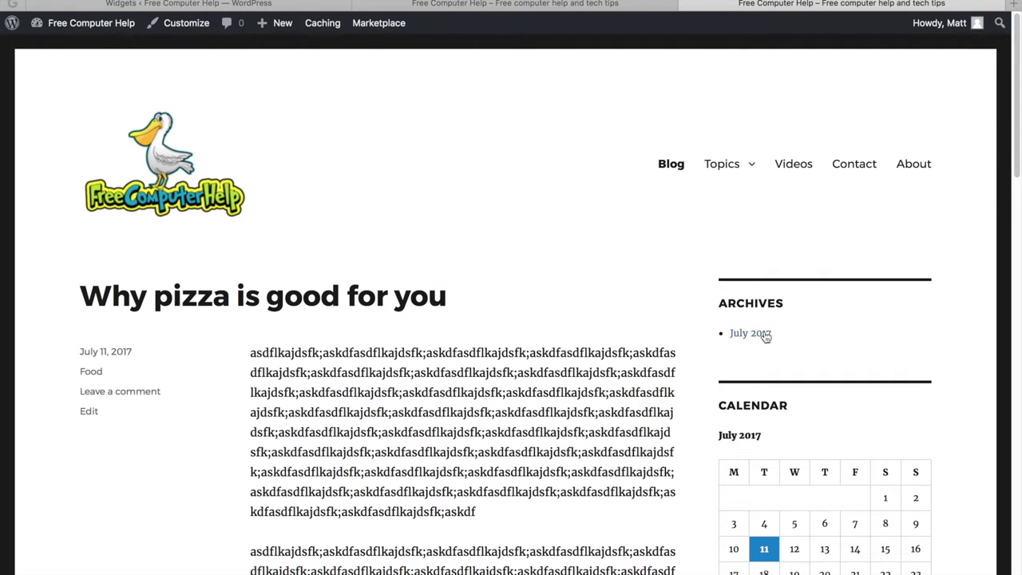
# Scroll the homepage to check the Archives, Calendar and Topics widgets, then return to Widgets.
pyautogui.scroll(-3, 752, 347)
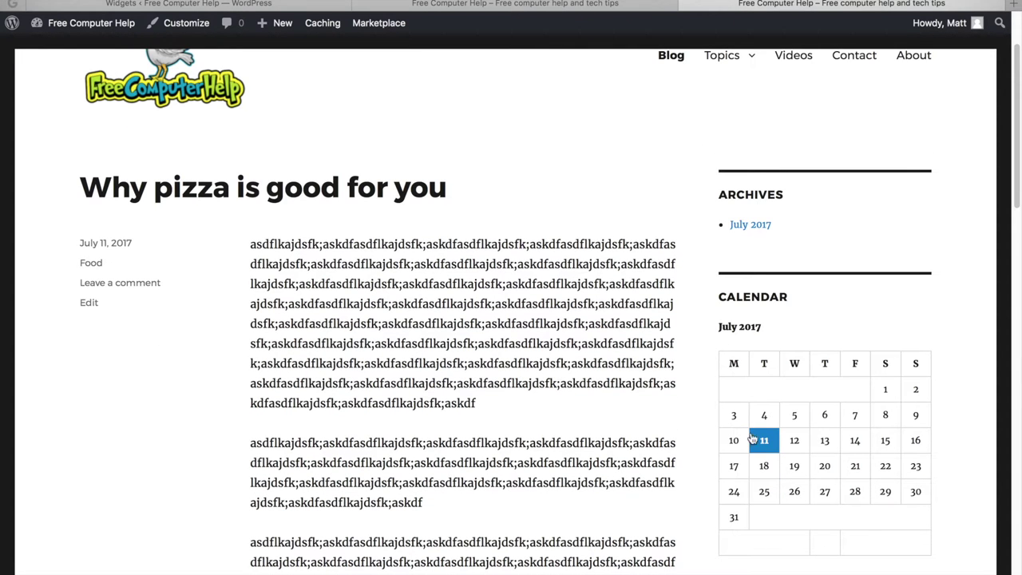
pyautogui.scroll(-2, 732, 438)
pyautogui.scroll(-4, 732, 437)
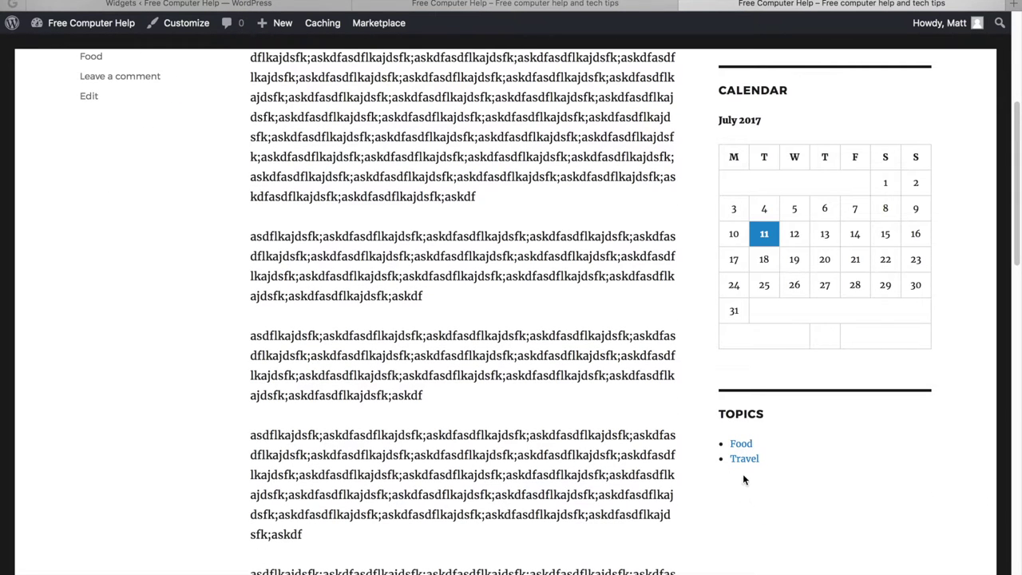
pyautogui.scroll(3, 742, 481)
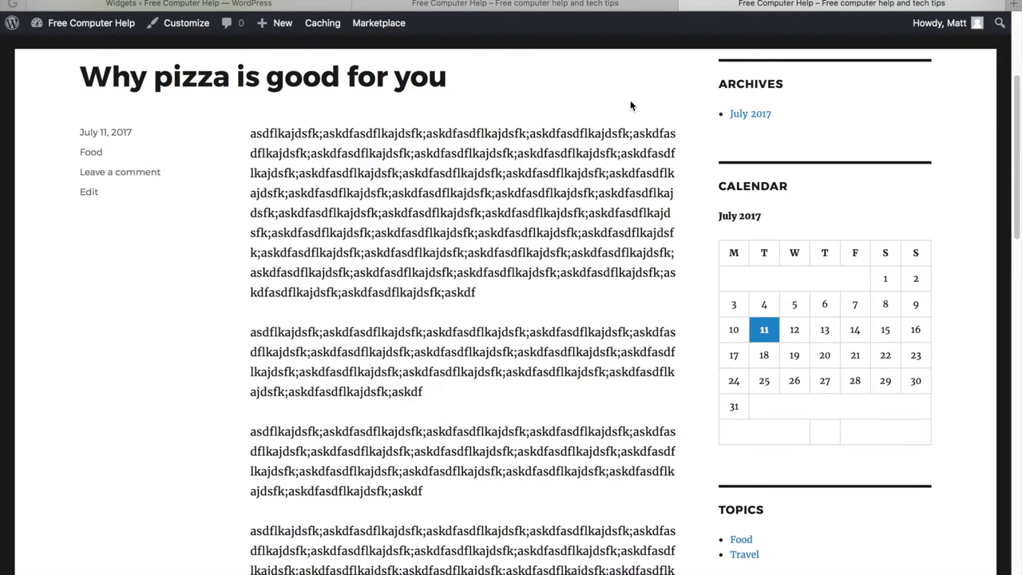
pyautogui.scroll(6, 335, 92)
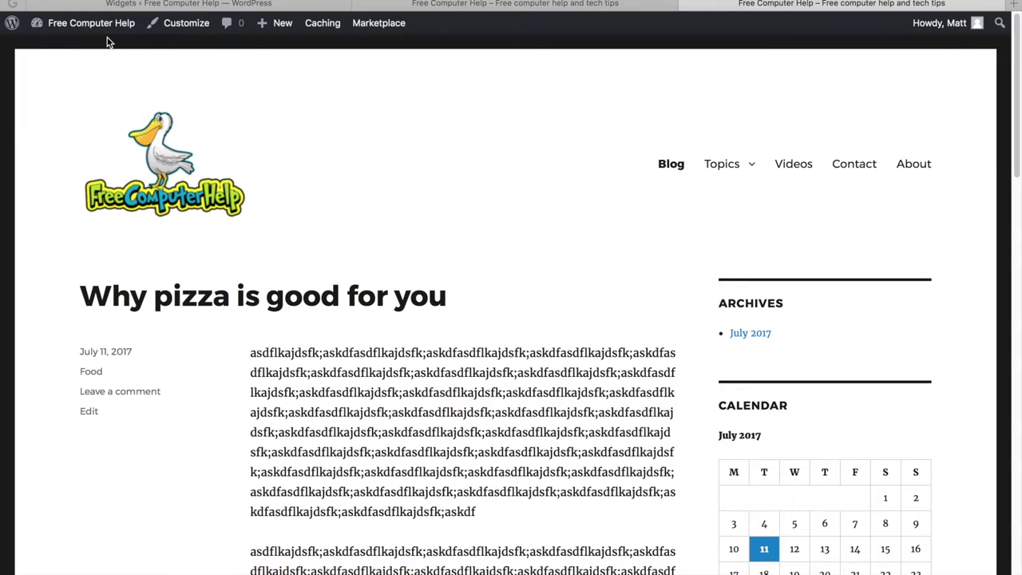
pyautogui.moveTo(101, 27)
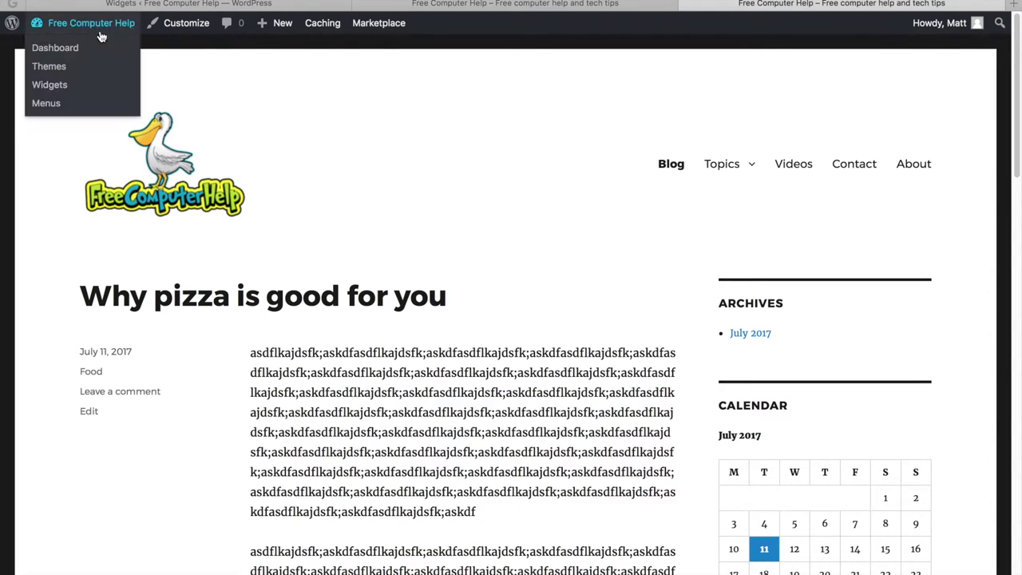
pyautogui.click(49, 84)
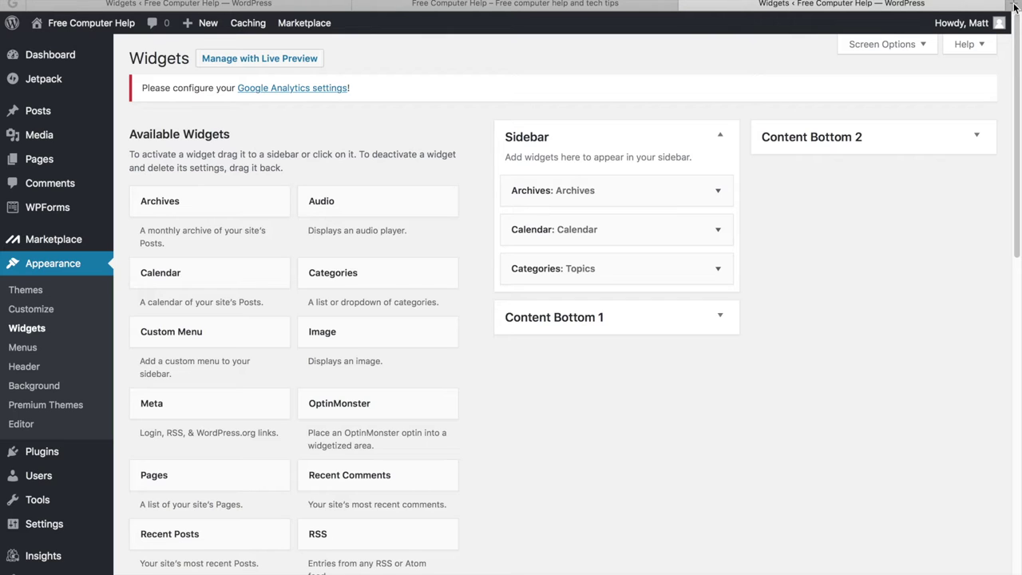
# Search Google for 'top 25 widgets for wordpress' in a new tab.
pyautogui.click(1014, 5)
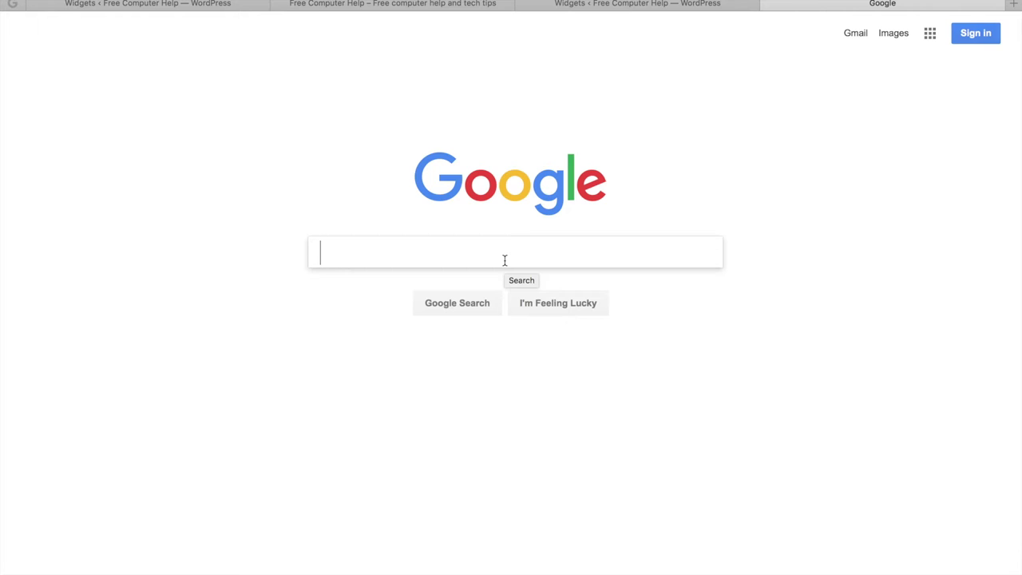
pyautogui.write('top 25 ')
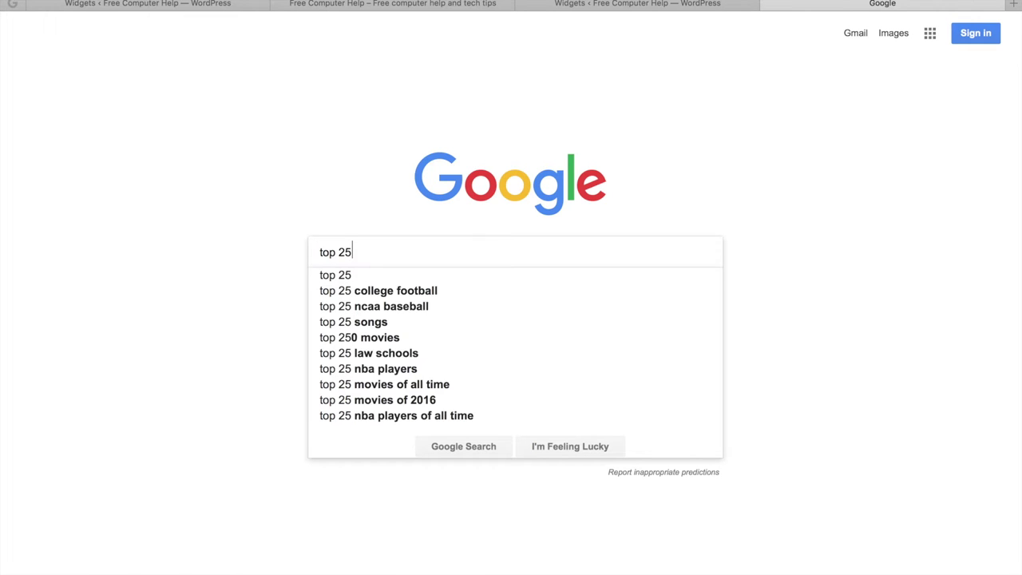
pyautogui.write('wid')
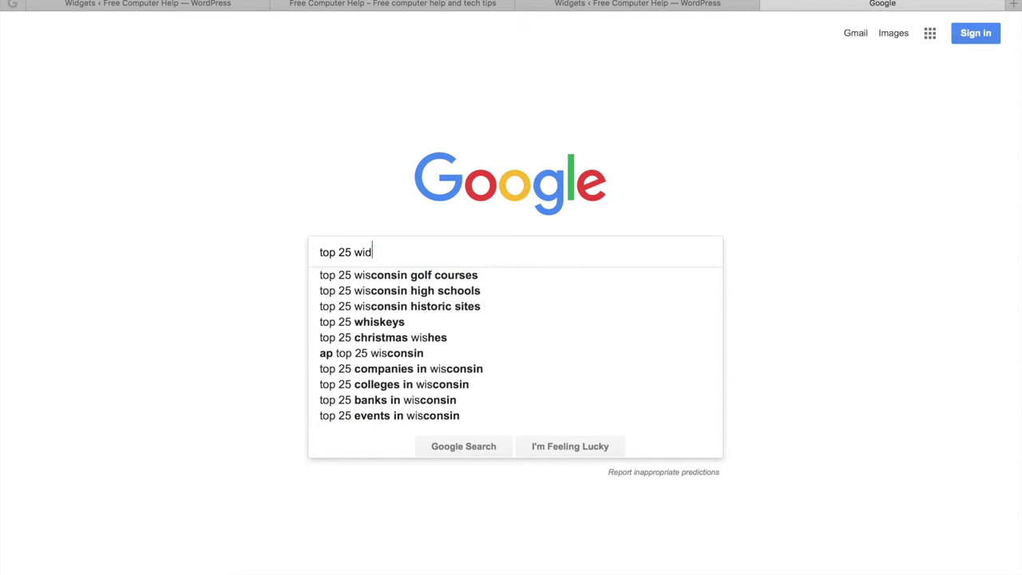
pyautogui.write('gets for wordpress')
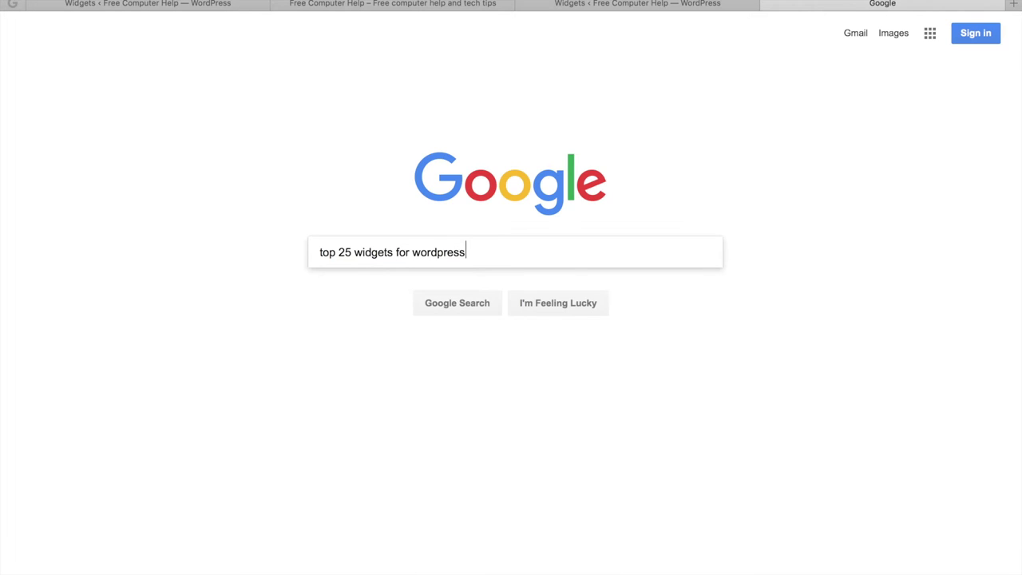
pyautogui.press('Return')
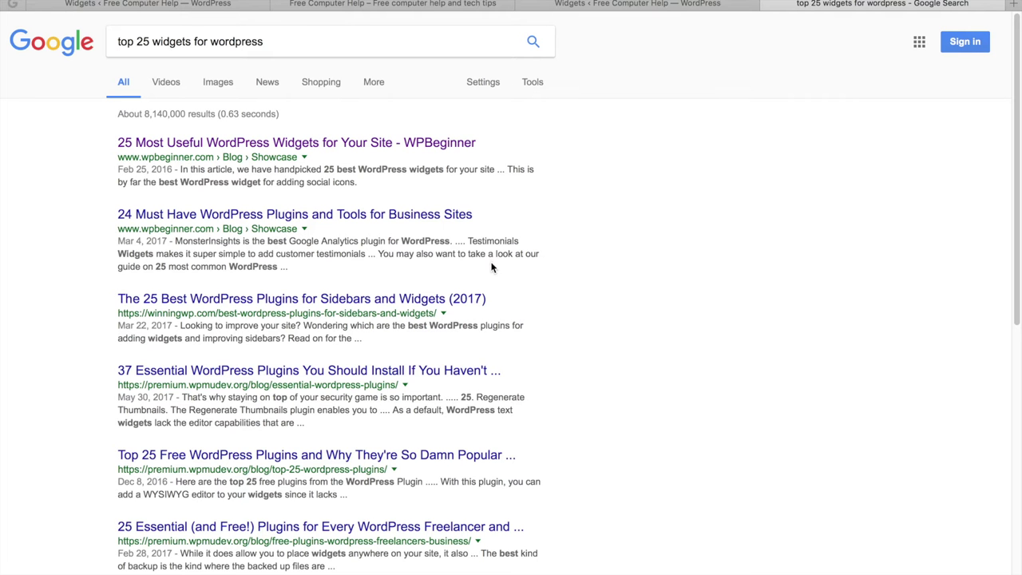
# Open WPBeginner's '25 Most Useful WordPress Widgets' article and scroll into it.
pyautogui.click(364, 149)
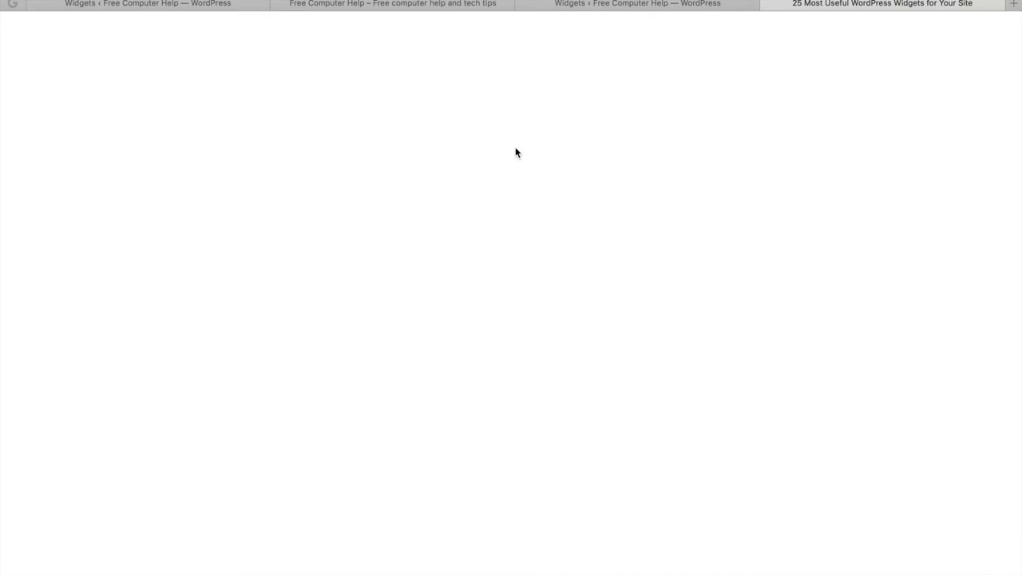
pyautogui.scroll(-8, 528, 181)
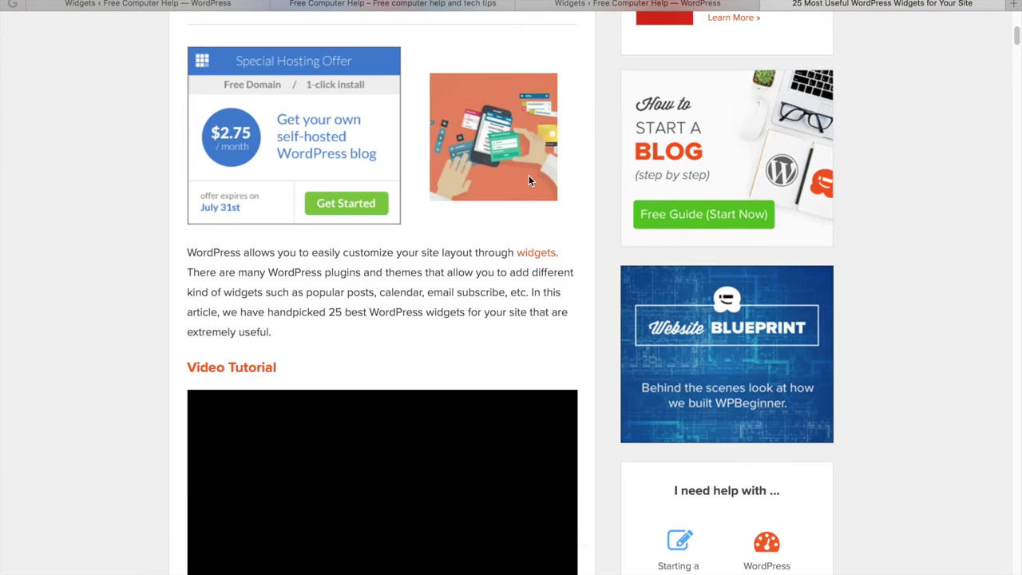
pyautogui.scroll(-4, 529, 181)
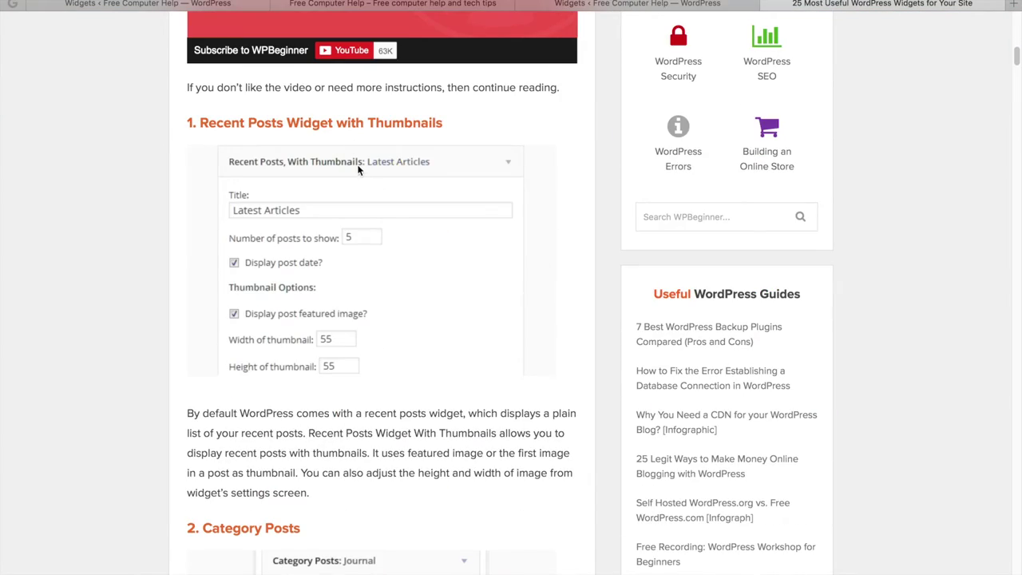
pyautogui.scroll(-1, 363, 184)
pyautogui.scroll(-1, 364, 183)
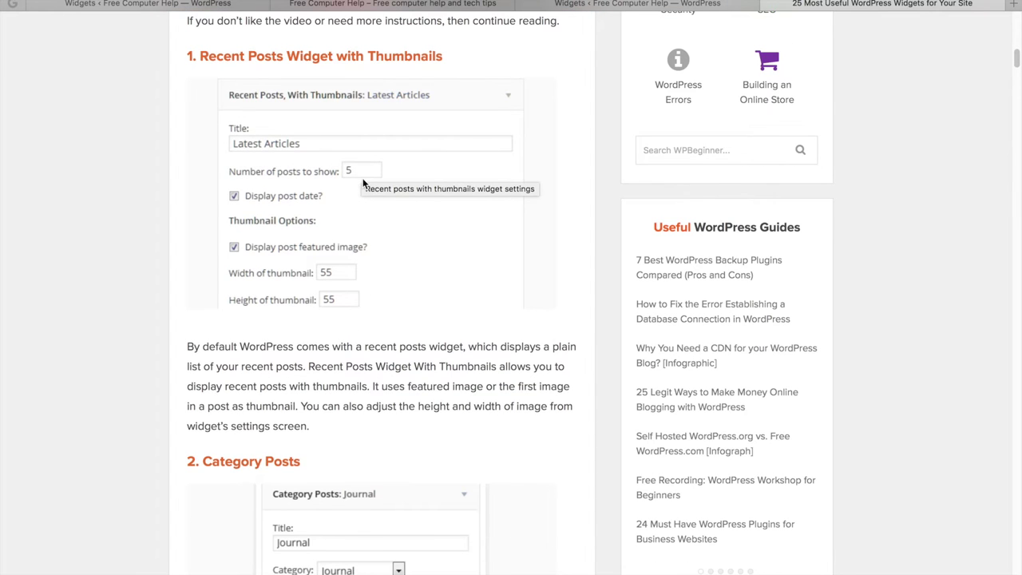
# Highlight the default recent posts widget sentence and reach the Simple Social Icons heading link.
pyautogui.moveTo(230, 352); pyautogui.dragTo(502, 363)
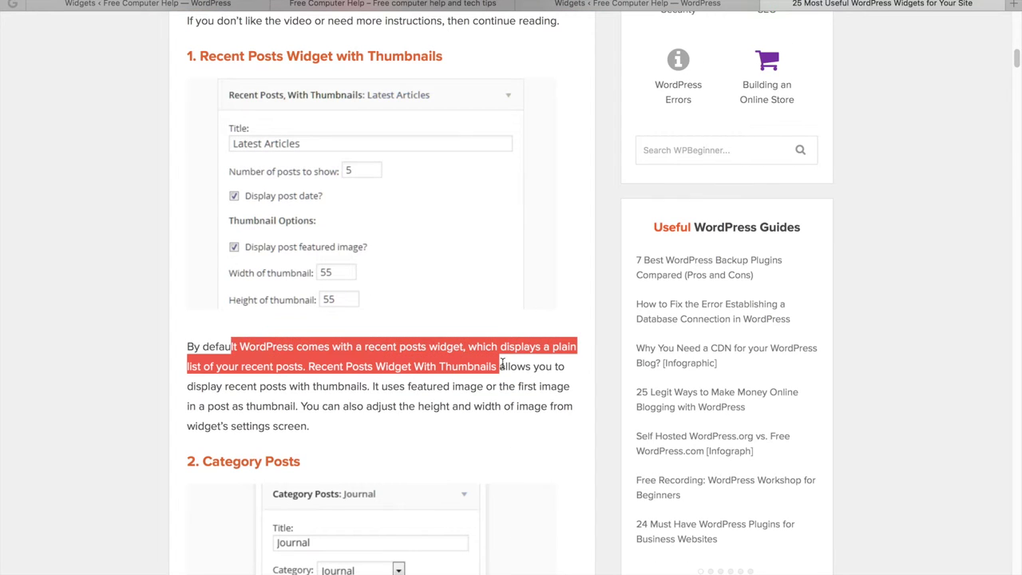
pyautogui.scroll(-3, 238, 214)
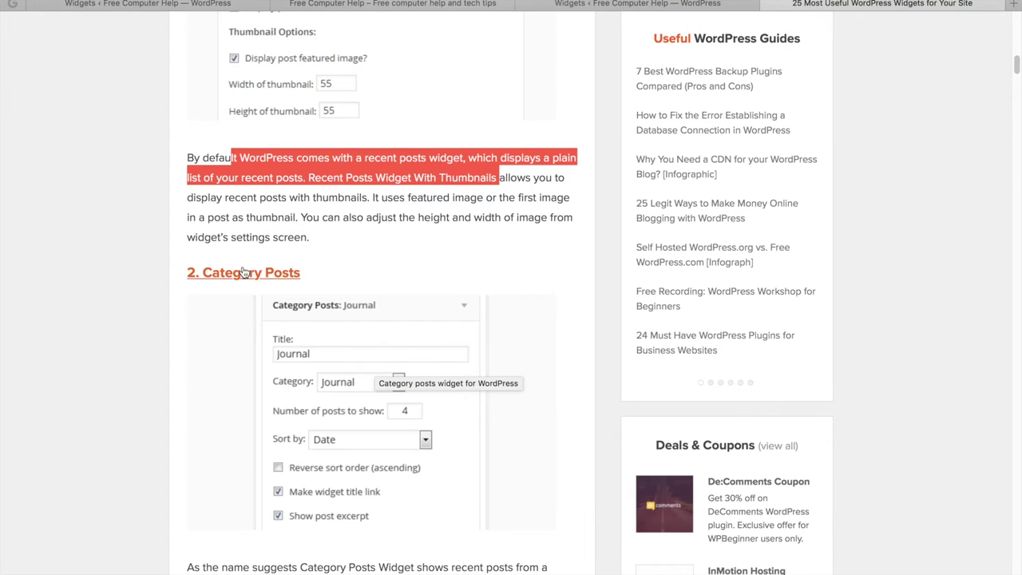
pyautogui.scroll(-9, 242, 243)
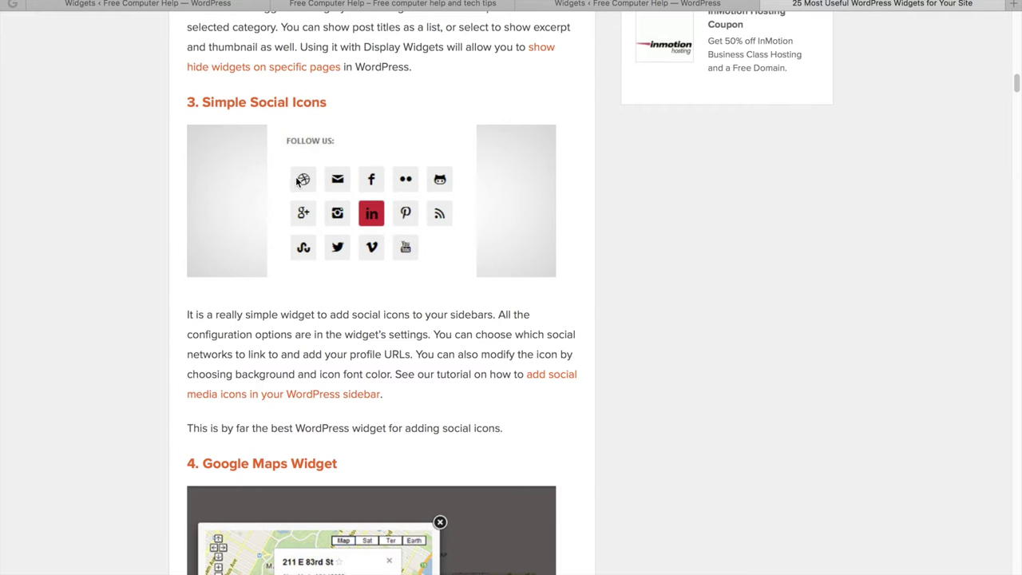
pyautogui.rightClick(271, 102)
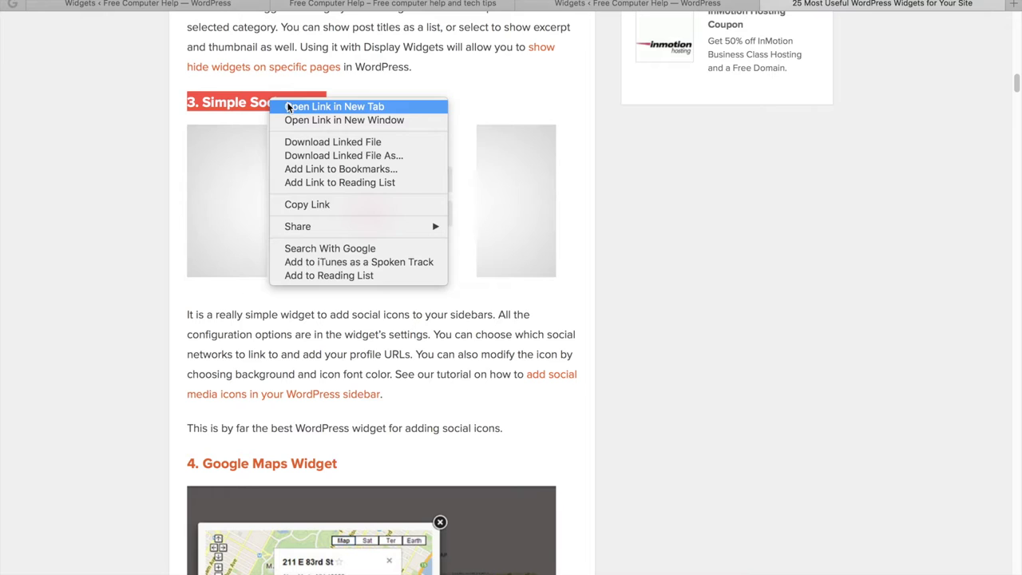
# Open the Simple Social Icons plugin page in its own tab and download the plugin.
pyautogui.click(287, 103)
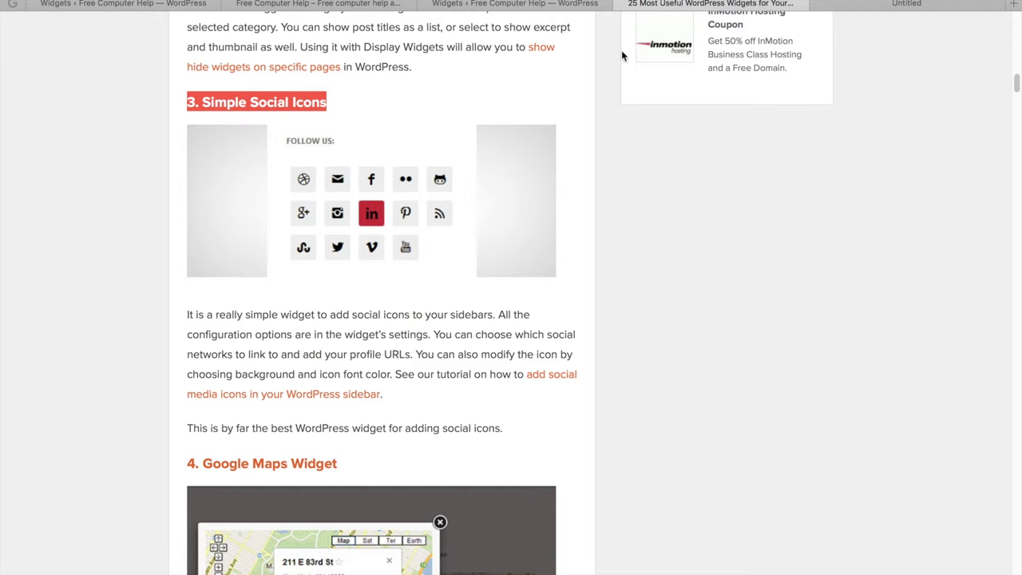
pyautogui.click(868, 6)
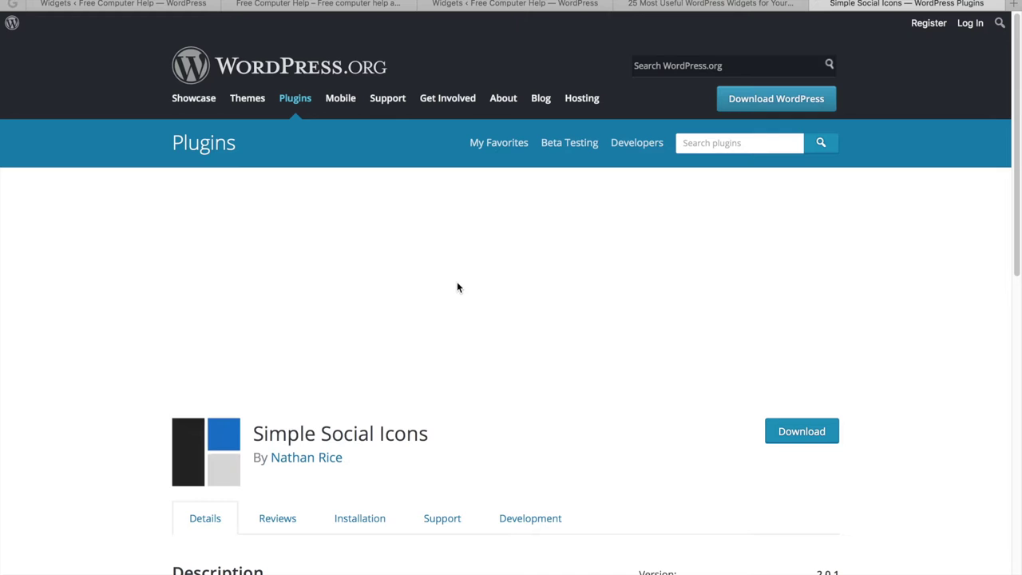
pyautogui.scroll(-3, 458, 283)
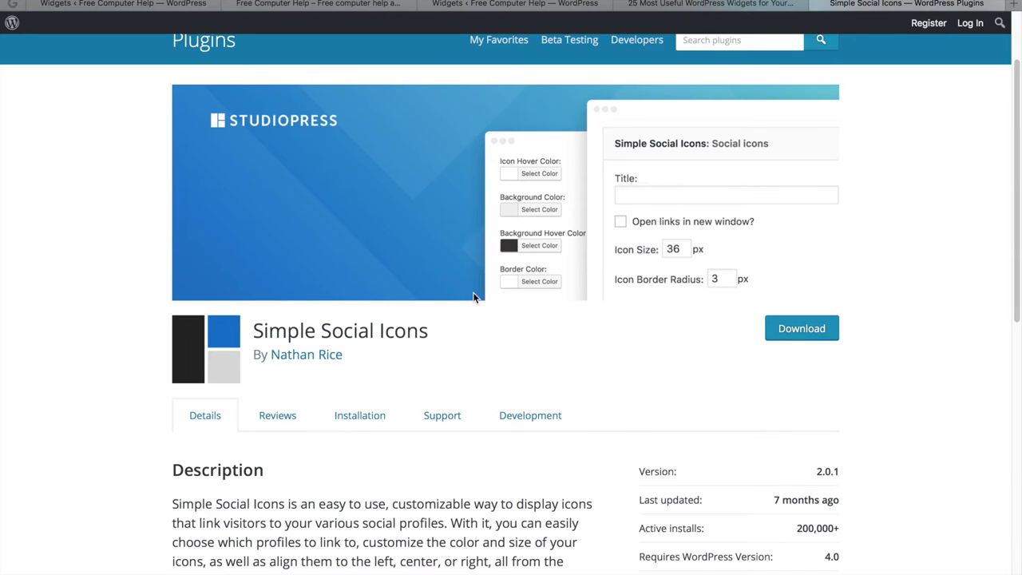
pyautogui.click(792, 332)
pyautogui.scroll(3, 495, 293)
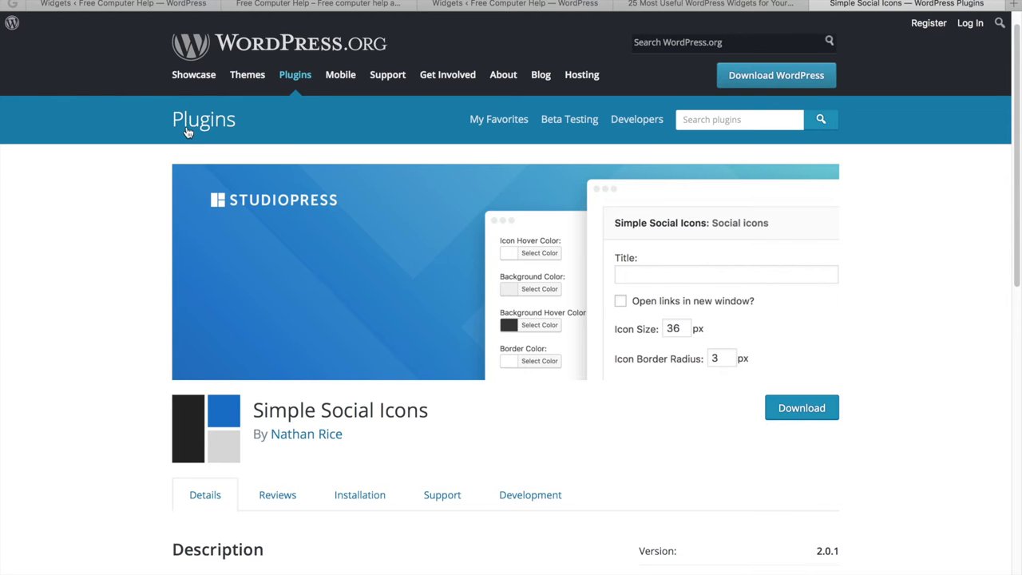
pyautogui.scroll(-5, 616, 339)
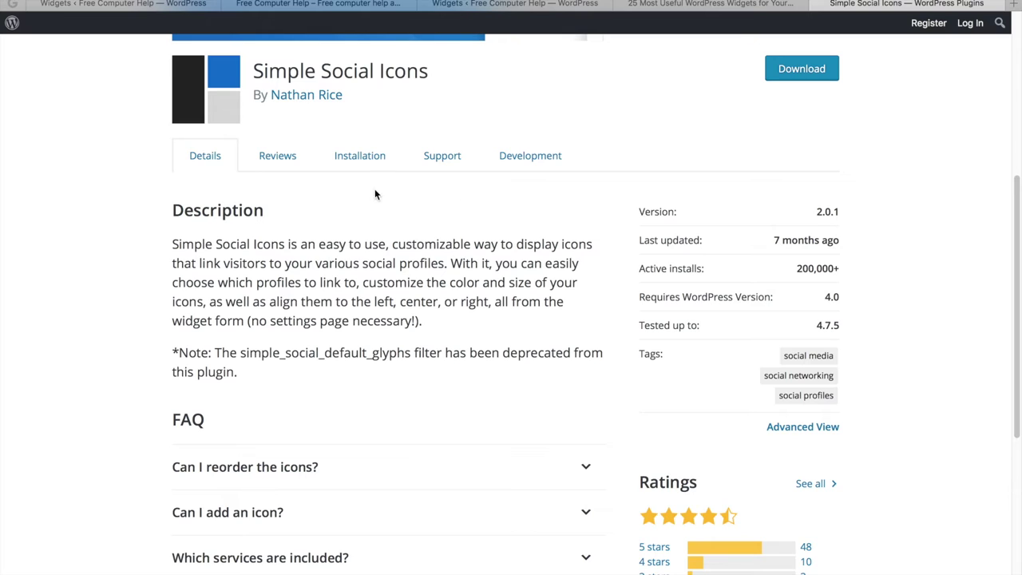
# Highlight the description's opening and expand the FAQ answers on reordering and adding icons.
pyautogui.moveTo(172, 247); pyautogui.dragTo(524, 247)
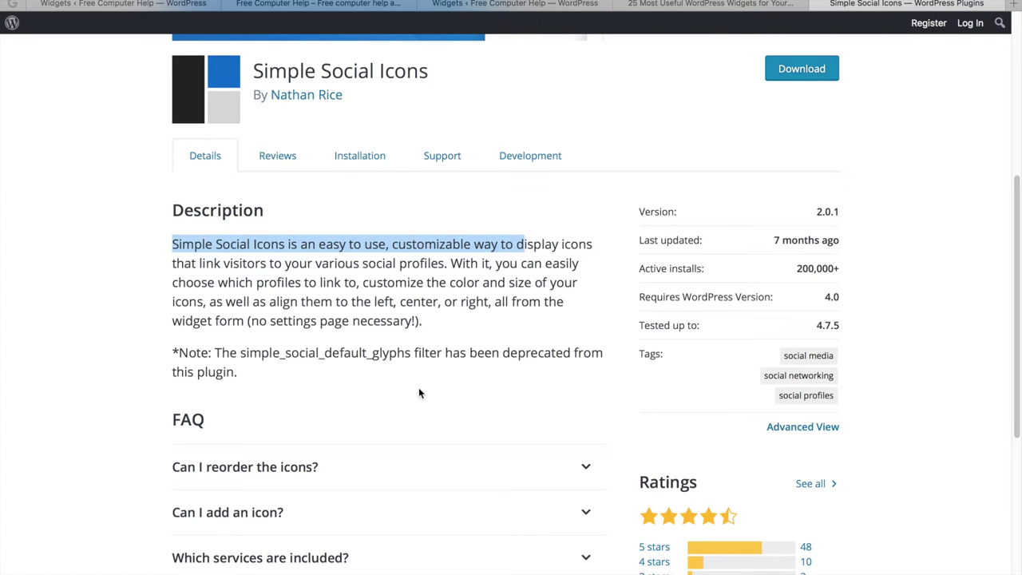
pyautogui.scroll(-1, 418, 391)
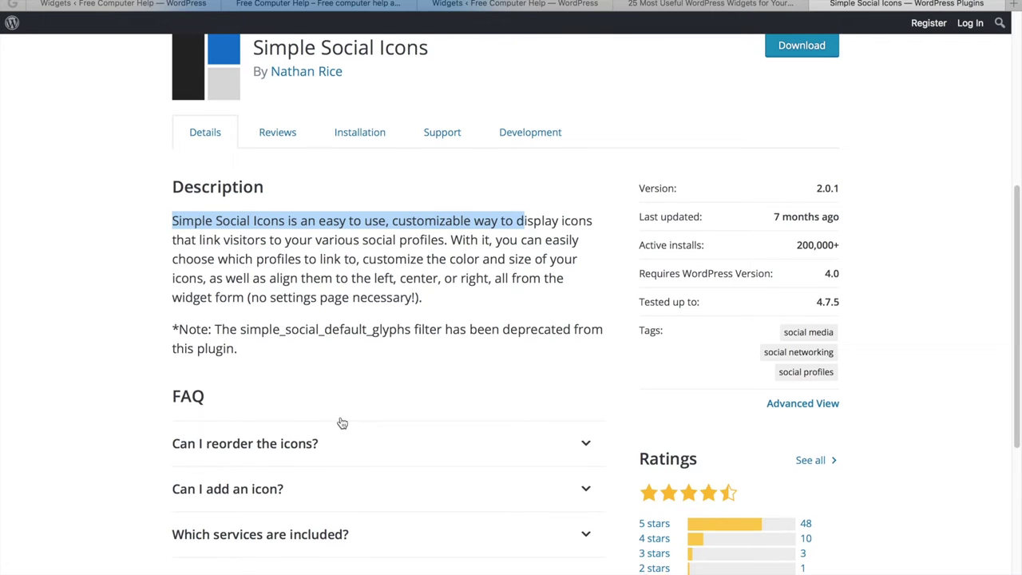
pyautogui.scroll(-3, 320, 411)
pyautogui.click(283, 391)
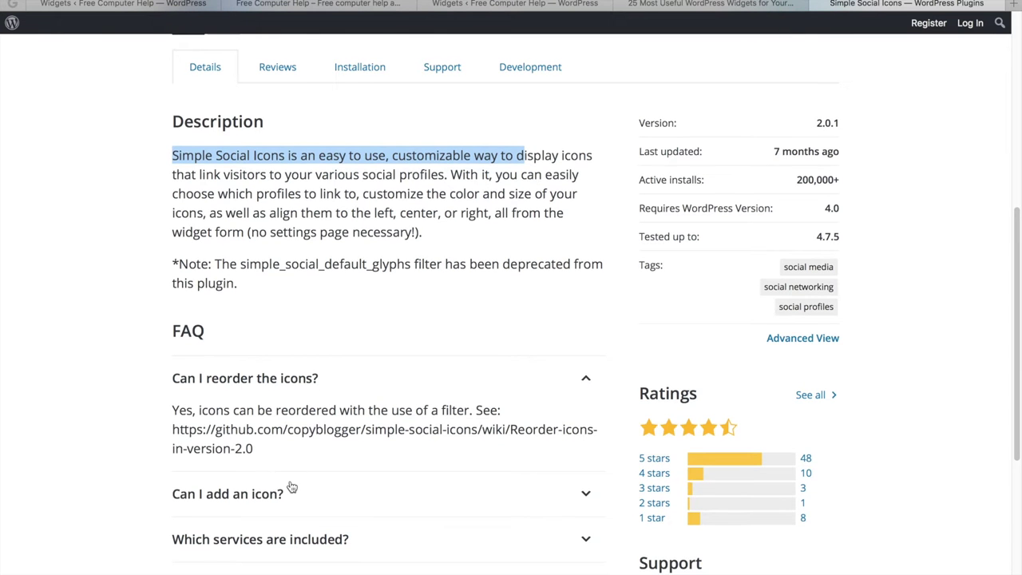
pyautogui.click(289, 484)
pyautogui.scroll(-5, 290, 480)
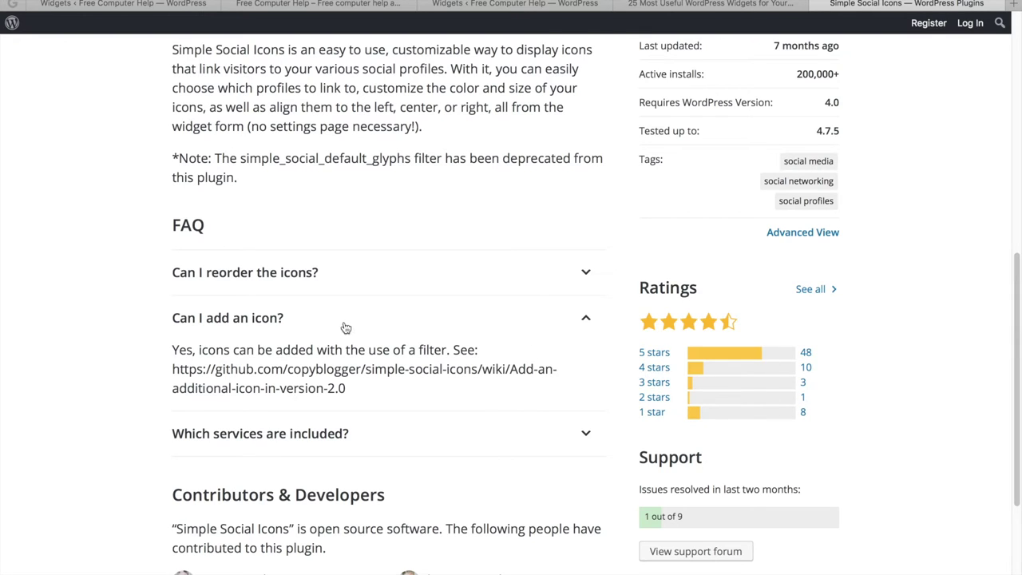
pyautogui.scroll(-5, 392, 284)
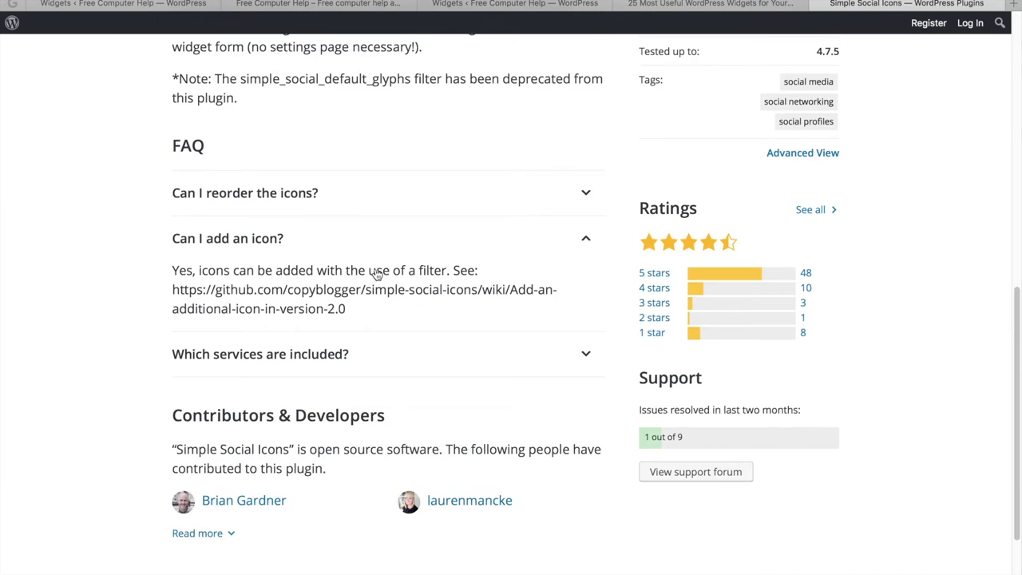
pyautogui.scroll(20, 380, 266)
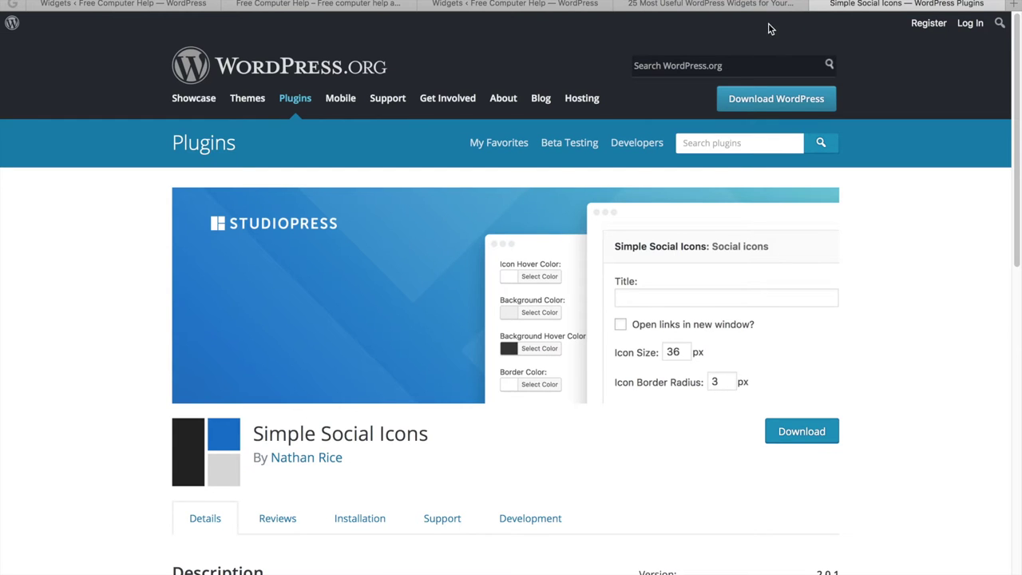
pyautogui.click(687, 6)
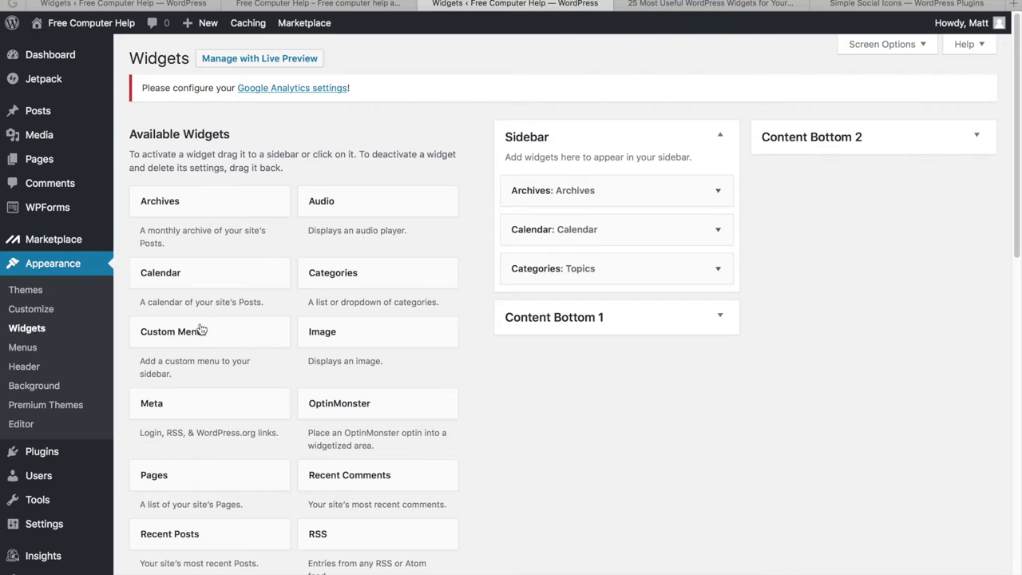
# Go to Plugins > Add New and reveal the Upload Plugin .zip form.
pyautogui.moveTo(60, 461)
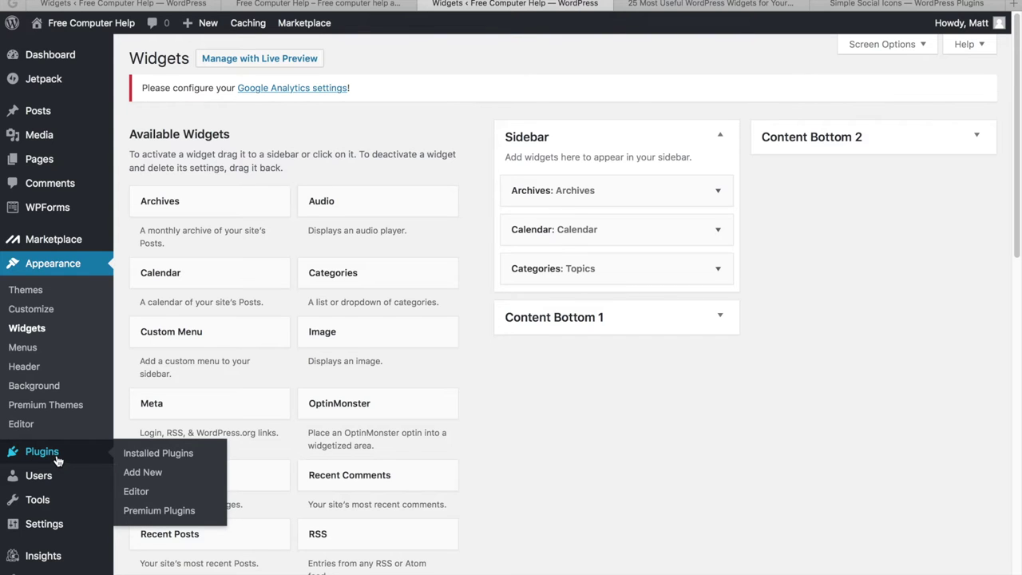
pyautogui.click(133, 475)
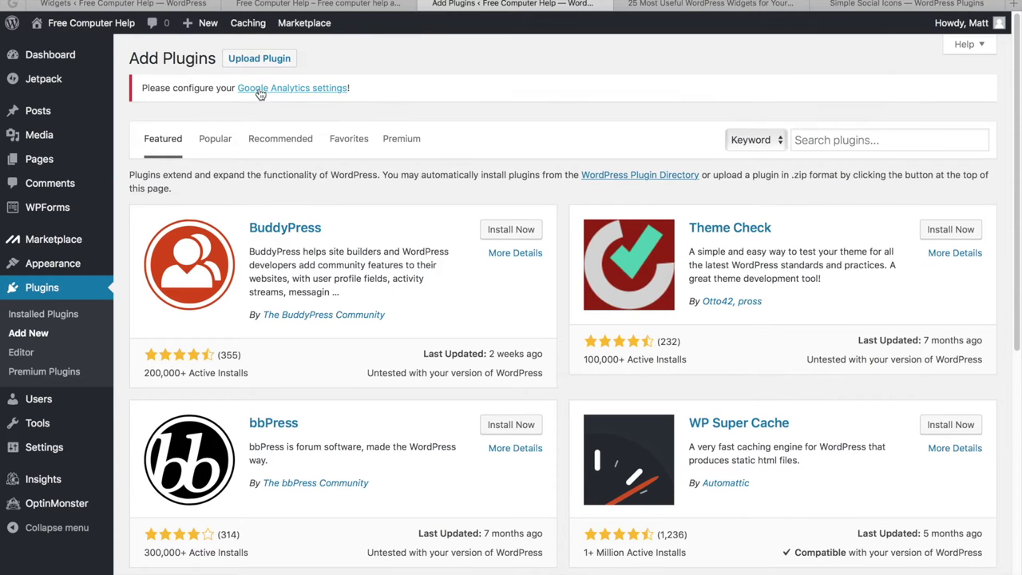
pyautogui.click(258, 90)
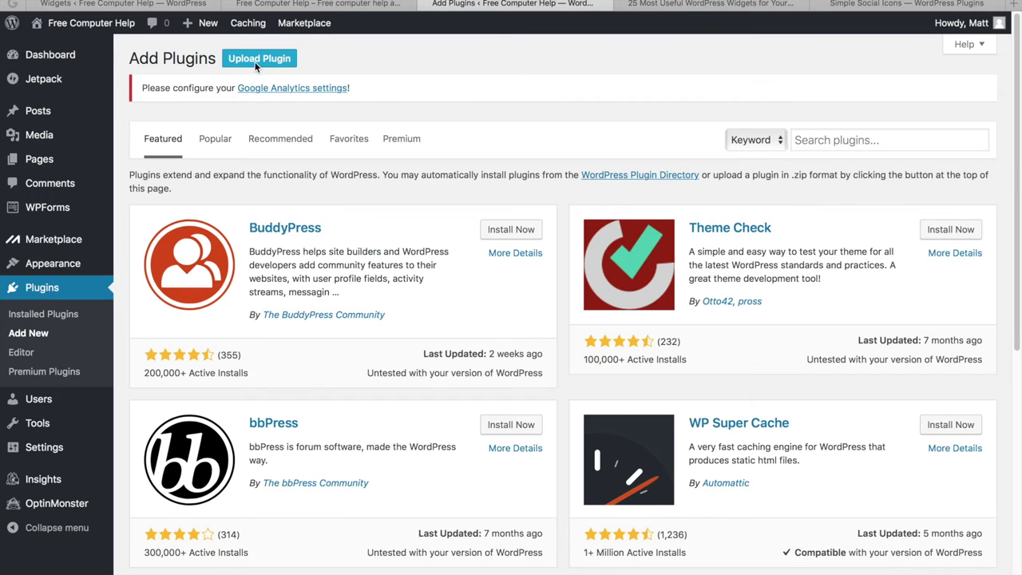
pyautogui.click(257, 64)
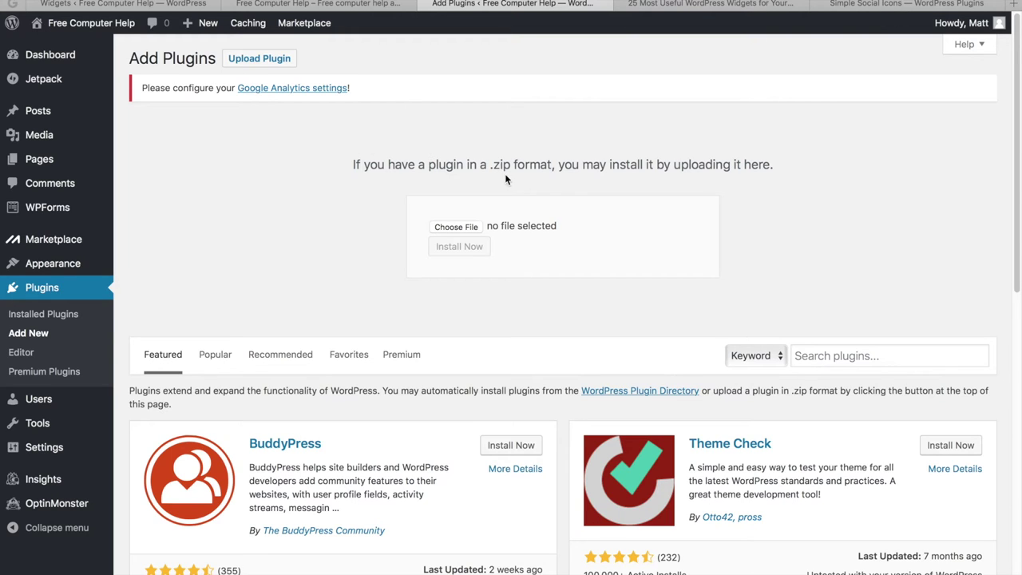
# Upload simple-social-icons.2.0.1.zip, install it and activate the plugin.
pyautogui.click(456, 227)
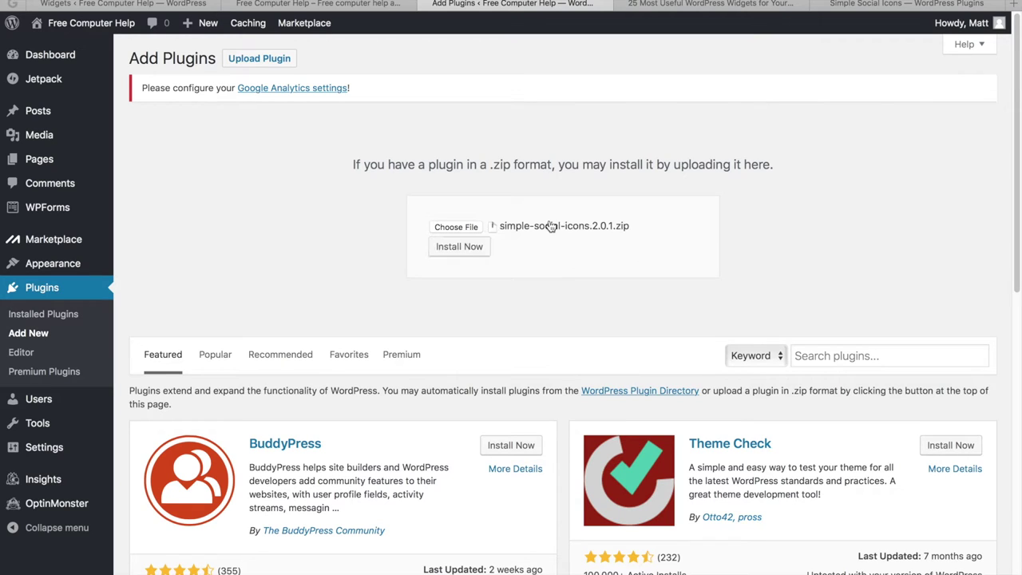
pyautogui.click(467, 249)
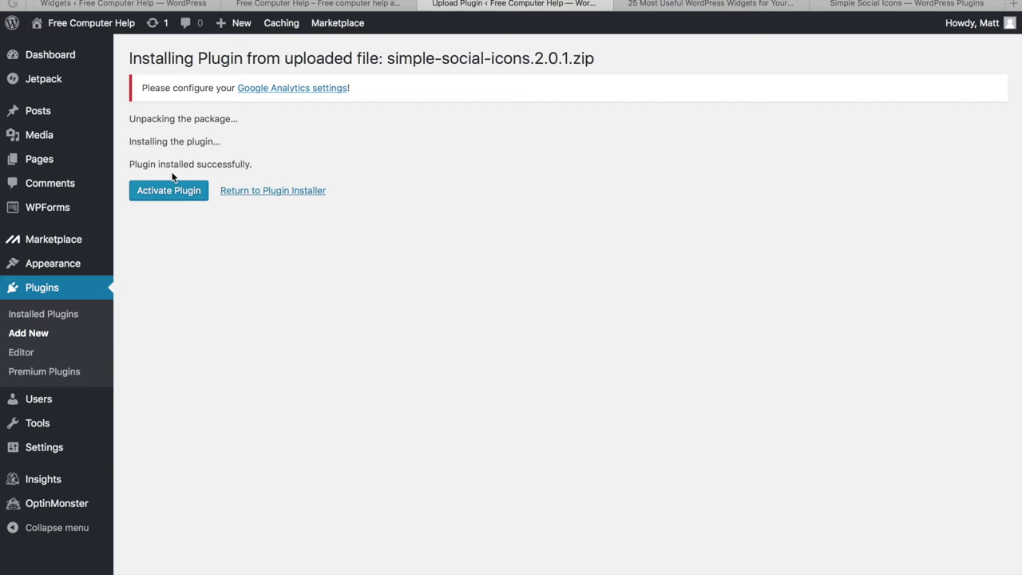
pyautogui.click(171, 197)
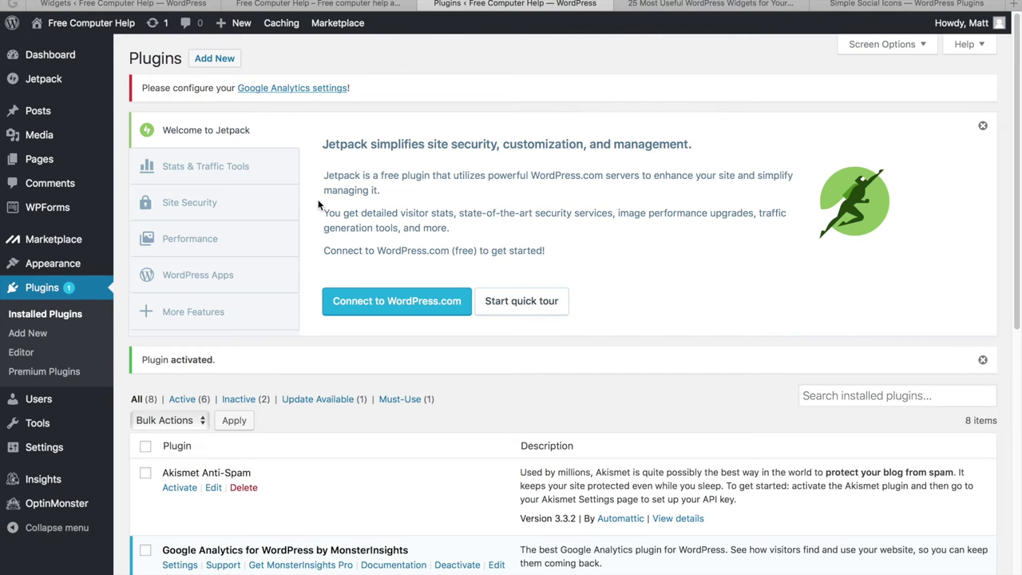
# Delete the Hello Dolly, Akismet Anti-Spam and Google Analytics by MonsterInsights plugins.
pyautogui.scroll(-5, 319, 231)
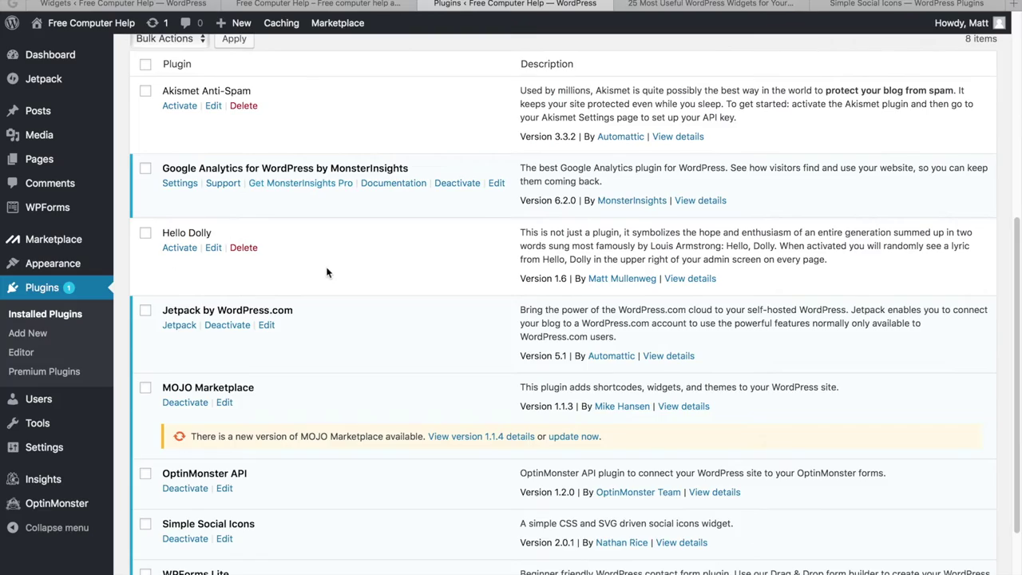
pyautogui.click(244, 249)
pyautogui.click(647, 308)
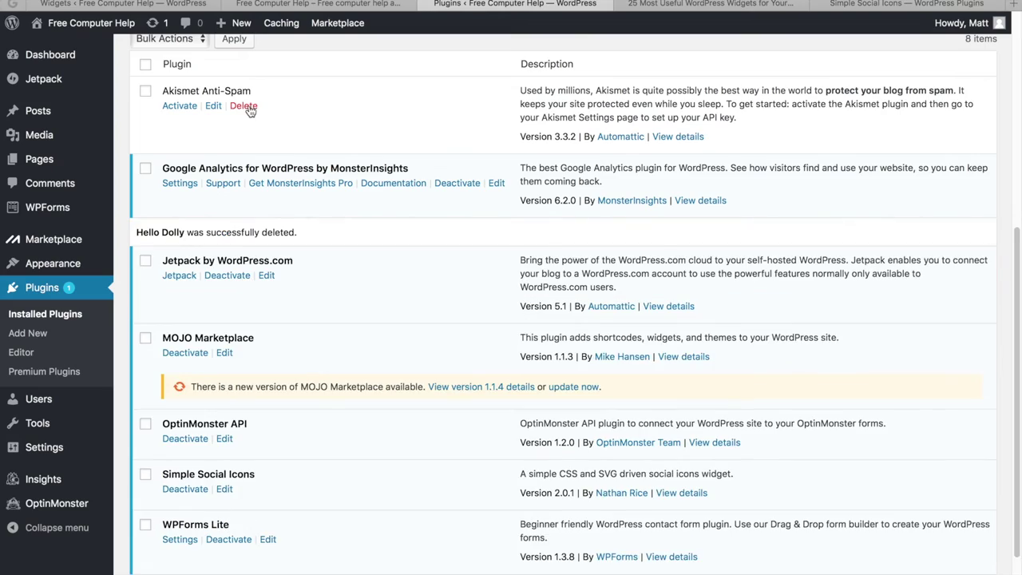
pyautogui.click(249, 110)
pyautogui.click(643, 319)
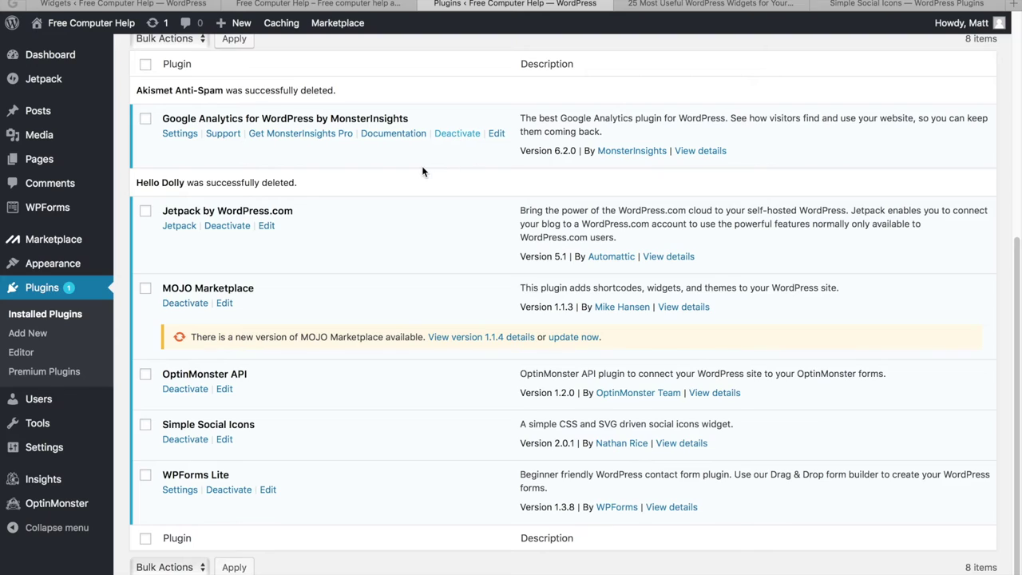
pyautogui.scroll(-3, 398, 175)
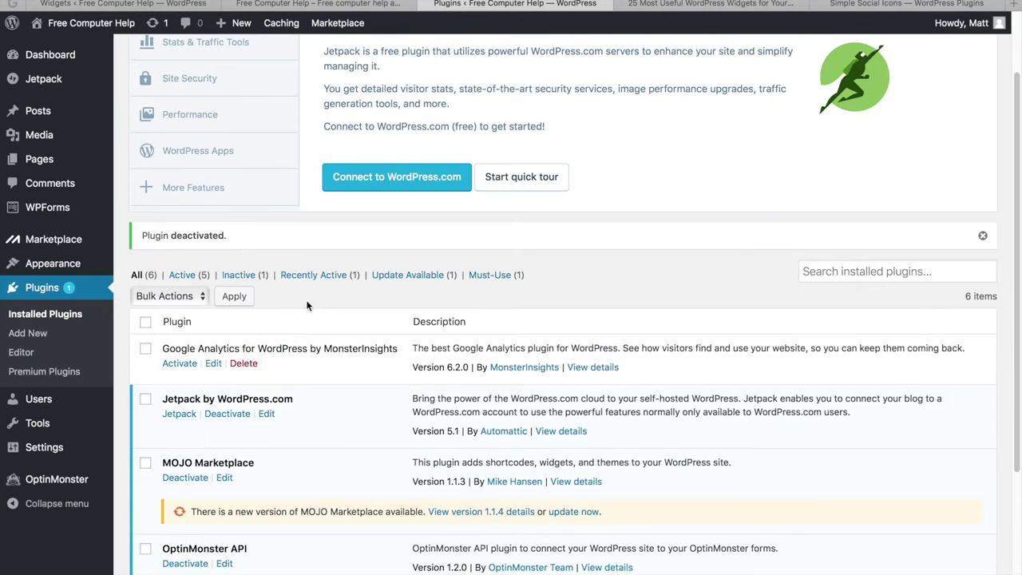
pyautogui.click(244, 364)
pyautogui.click(644, 377)
# Deactivate and delete the Jetpack and MOJO Marketplace plugins.
pyautogui.click(272, 286)
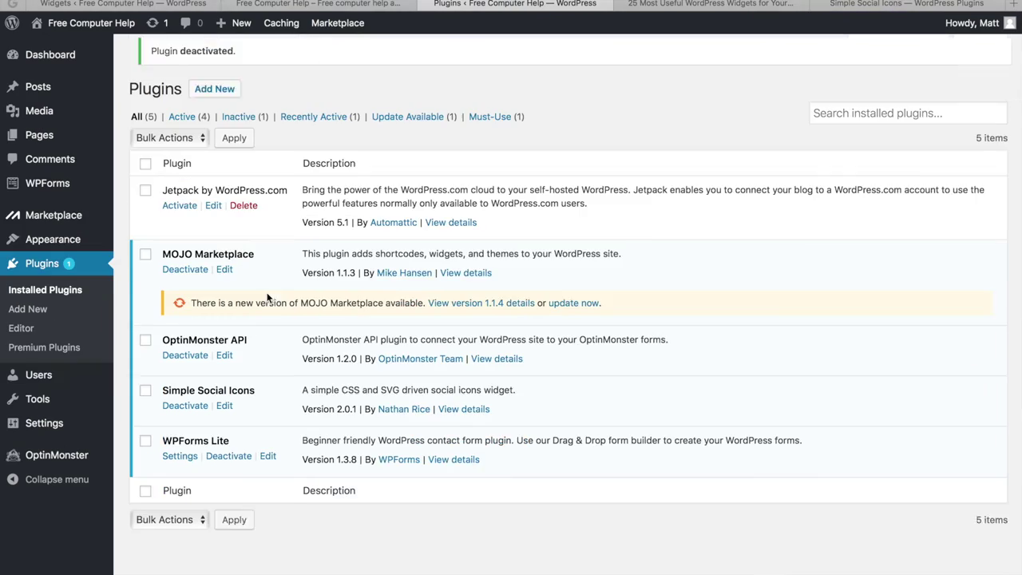
pyautogui.click(244, 216)
pyautogui.click(644, 317)
pyautogui.click(184, 277)
pyautogui.click(243, 216)
pyautogui.click(650, 318)
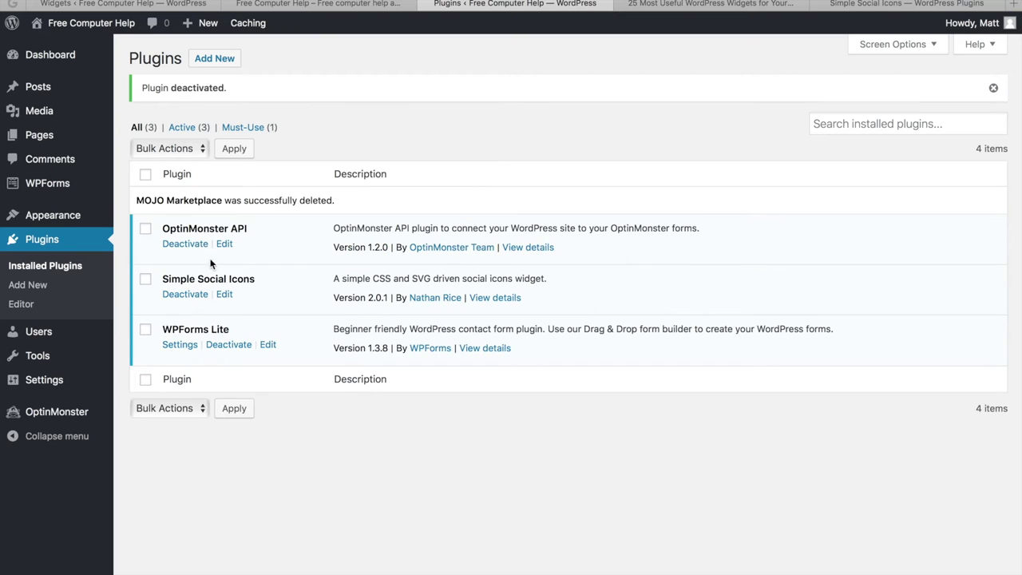
# Deactivate and delete the OptinMonster API and WPForms Lite plugins.
pyautogui.click(198, 248)
pyautogui.click(244, 216)
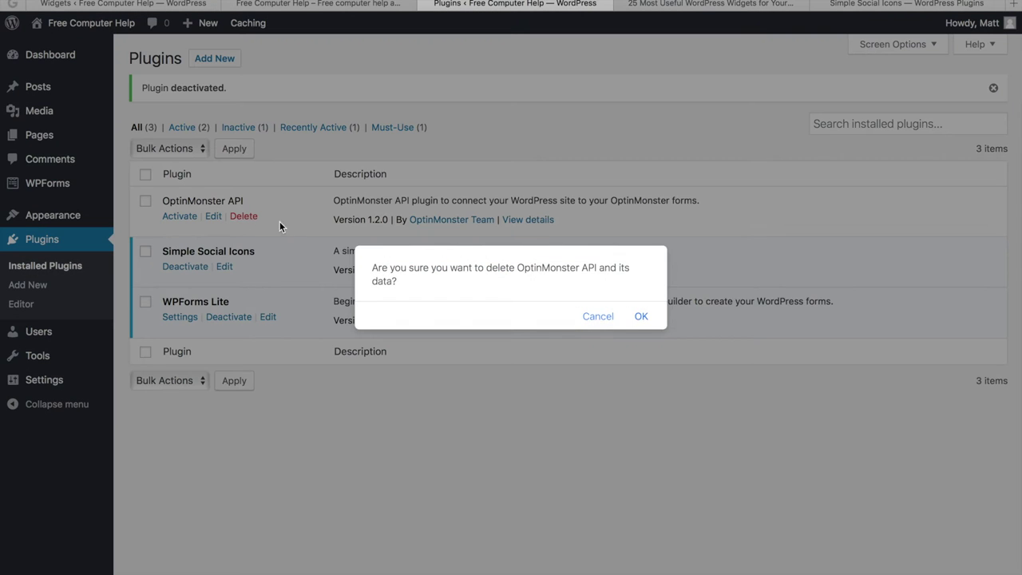
pyautogui.click(644, 318)
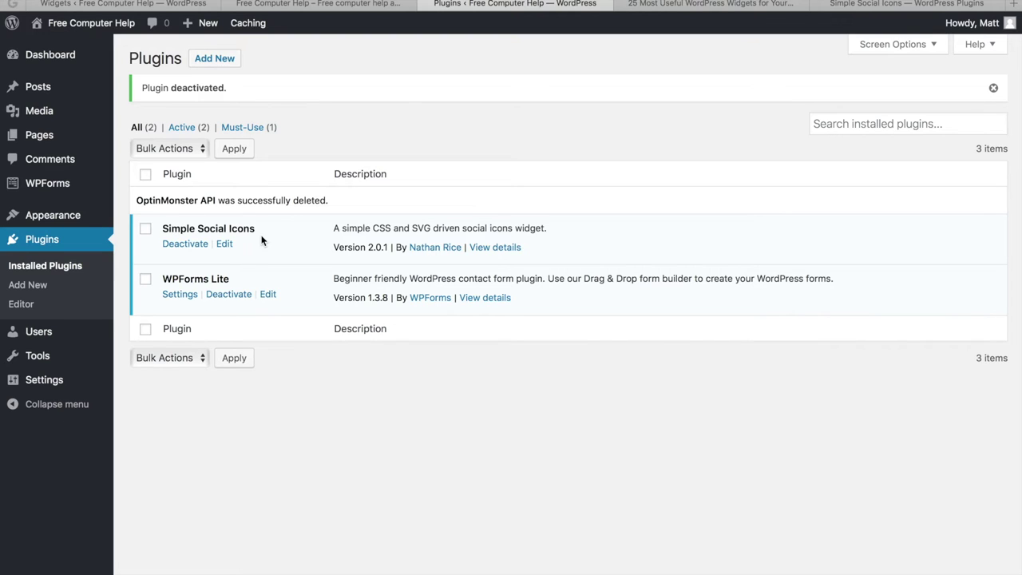
pyautogui.click(238, 296)
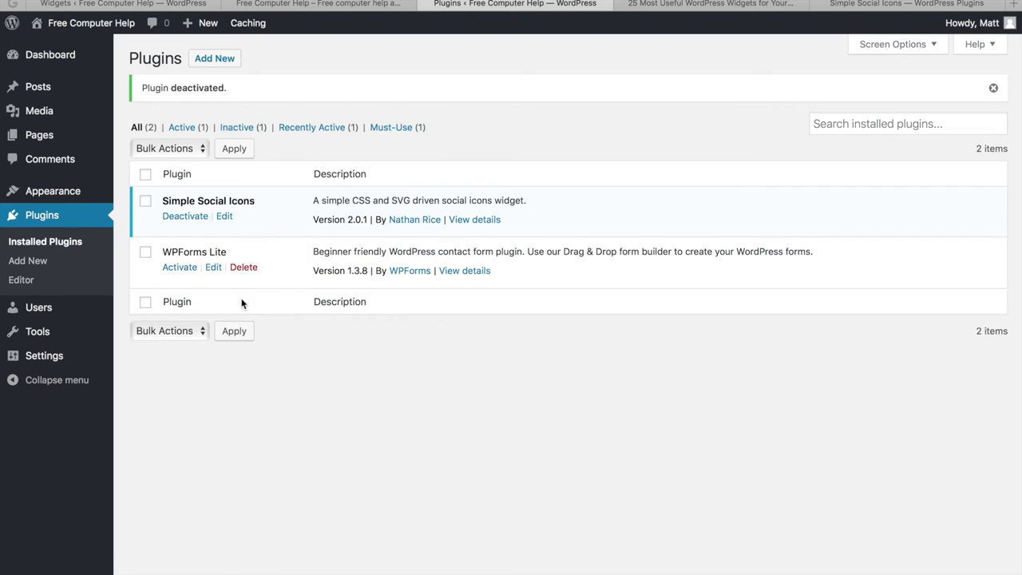
pyautogui.click(247, 273)
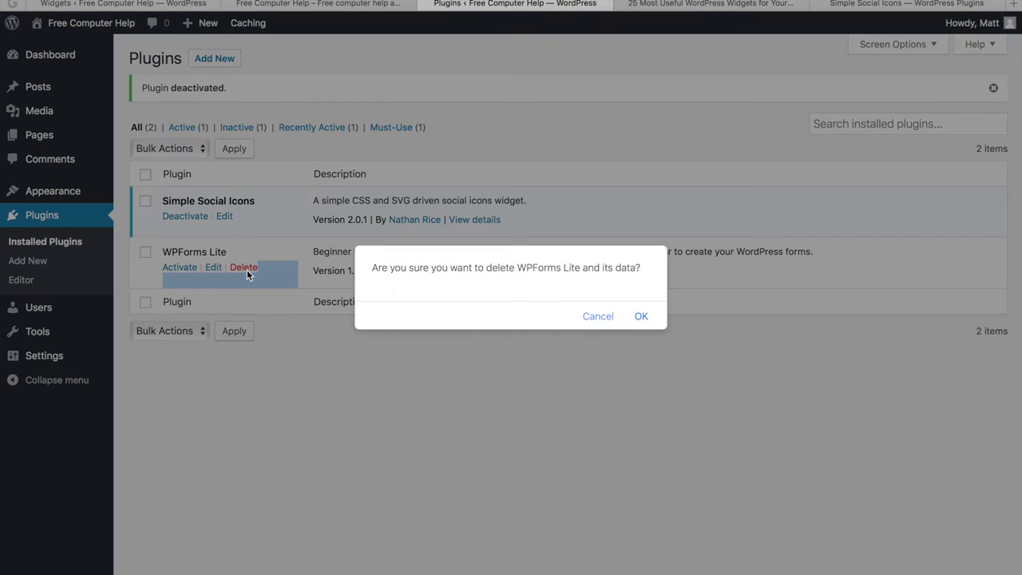
pyautogui.click(644, 318)
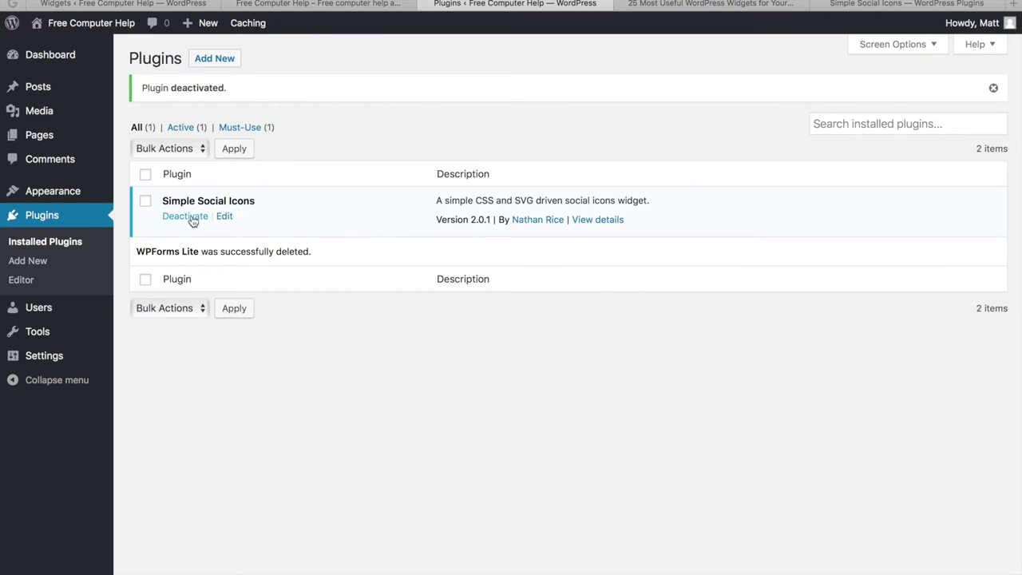
pyautogui.moveTo(64, 198)
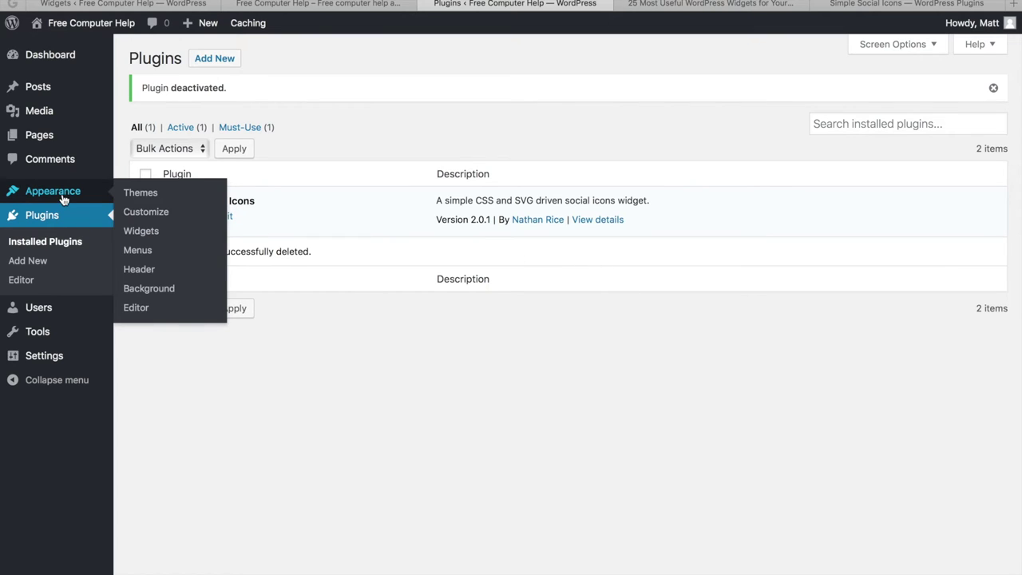
# In Widgets, delete the Sidebar's Calendar and add Simple Social Icons below Archives.
pyautogui.click(141, 230)
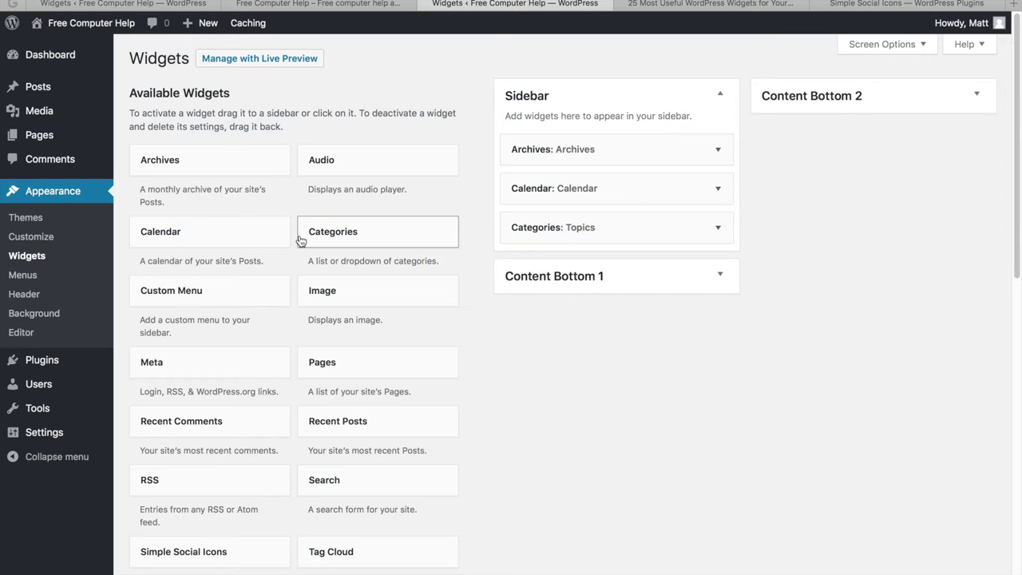
pyautogui.scroll(-1, 303, 235)
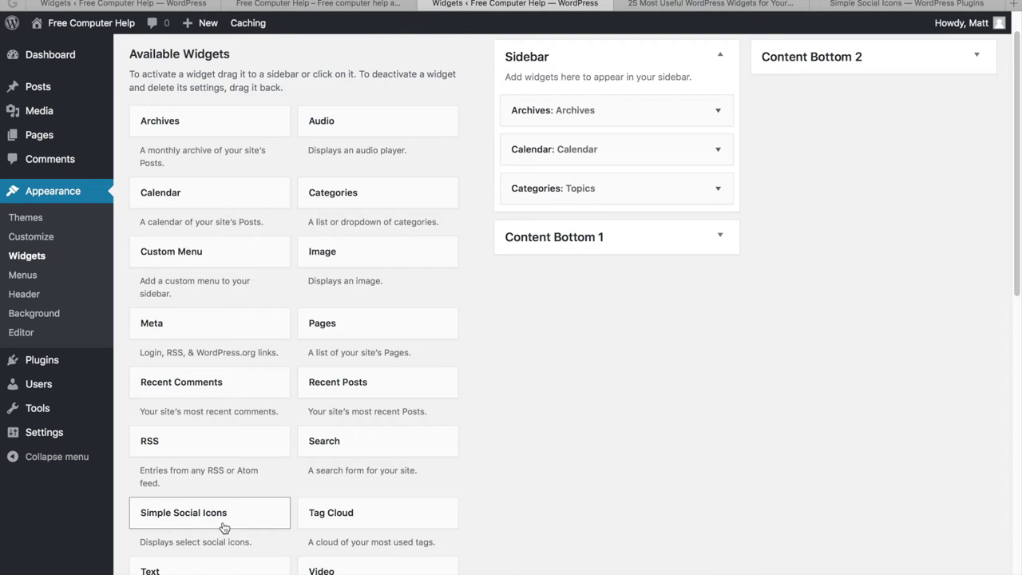
pyautogui.click(680, 153)
pyautogui.click(525, 224)
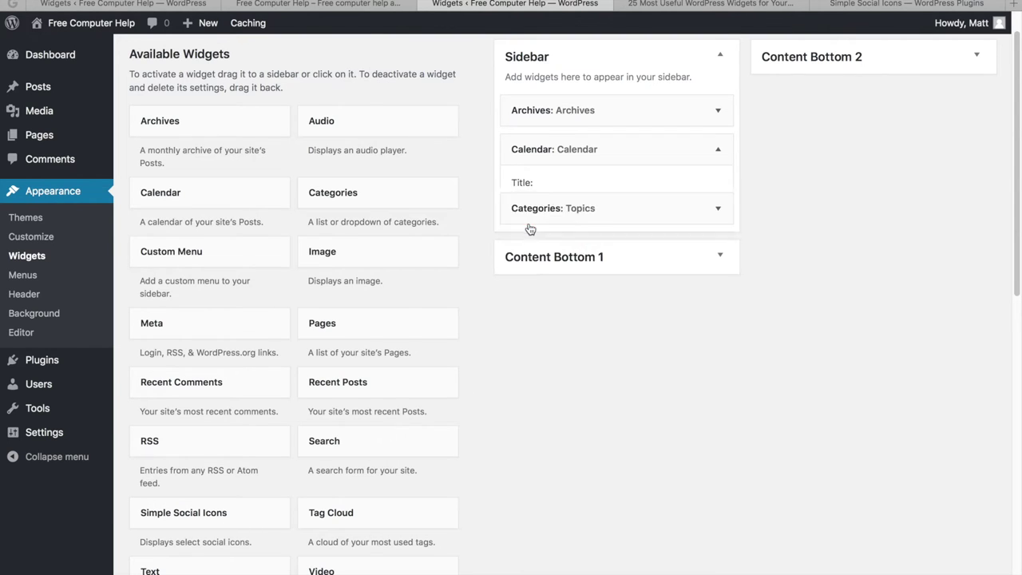
pyautogui.moveTo(231, 513); pyautogui.dragTo(592, 141)
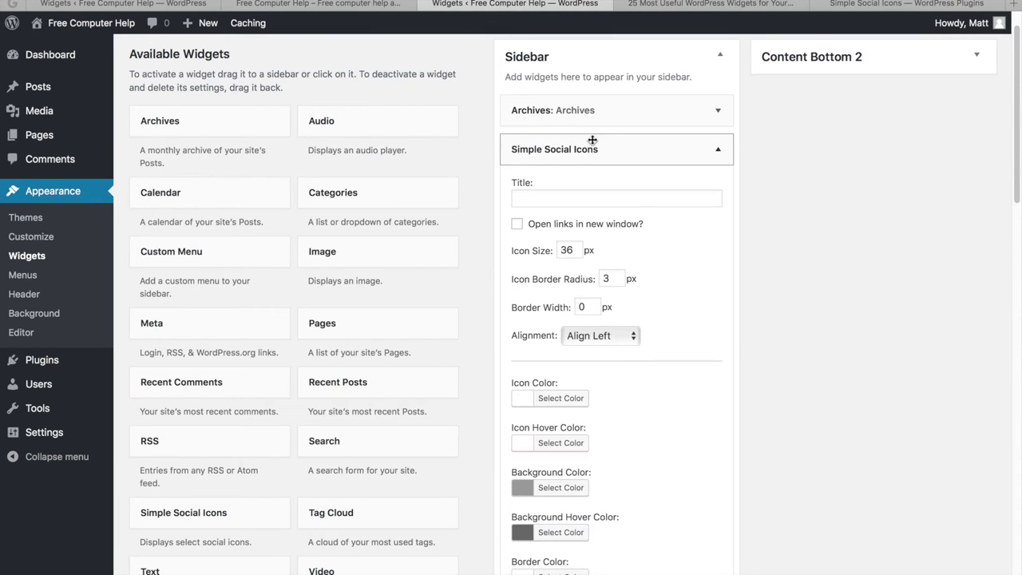
# Title the Simple Social Icons widget 'Follow me on social media!'.
pyautogui.click(580, 199)
pyautogui.write('Fo')
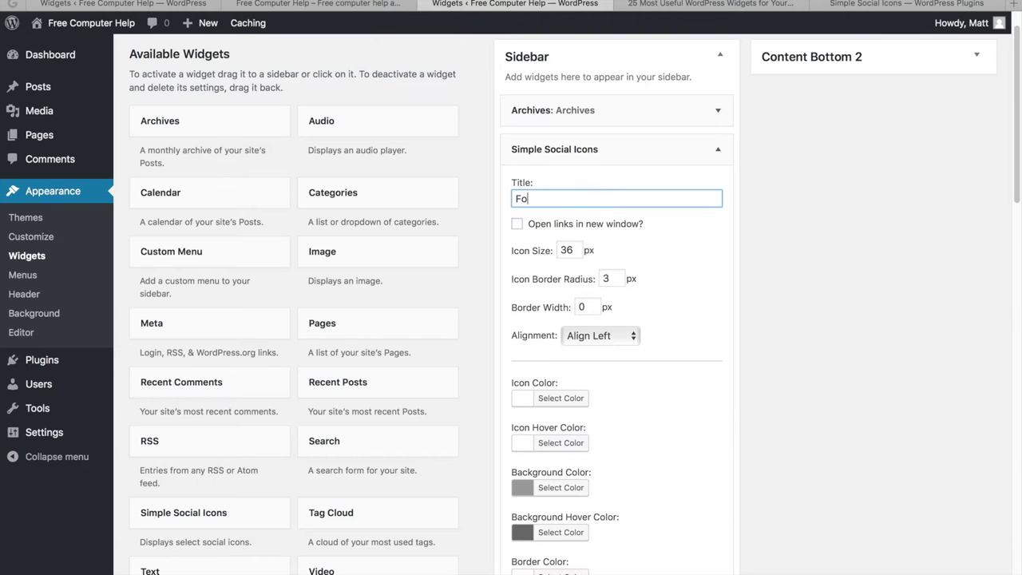
pyautogui.write('llow me on social media!')
pyautogui.scroll(-5, 576, 283)
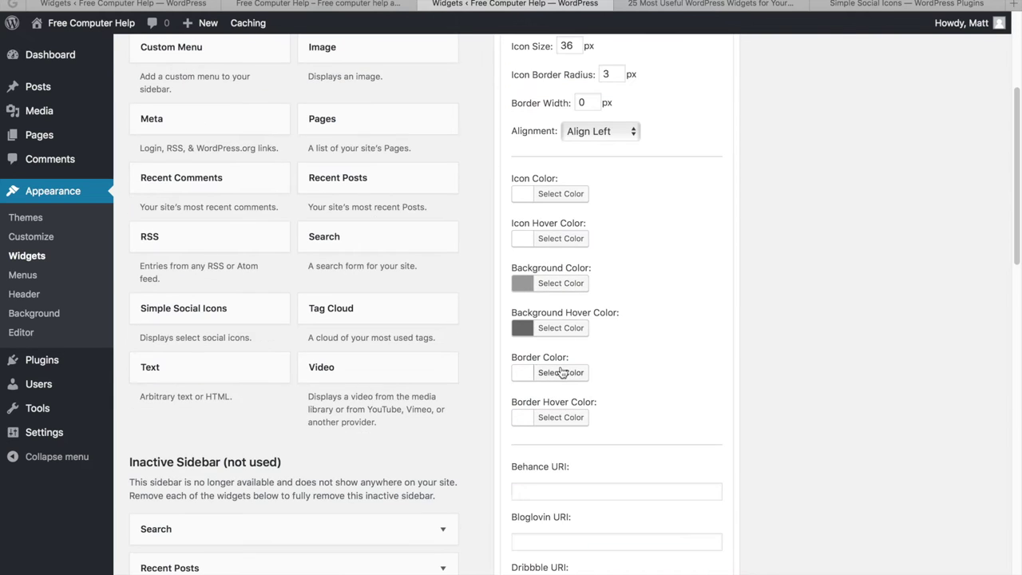
pyautogui.scroll(-6, 551, 315)
pyautogui.scroll(-3, 553, 319)
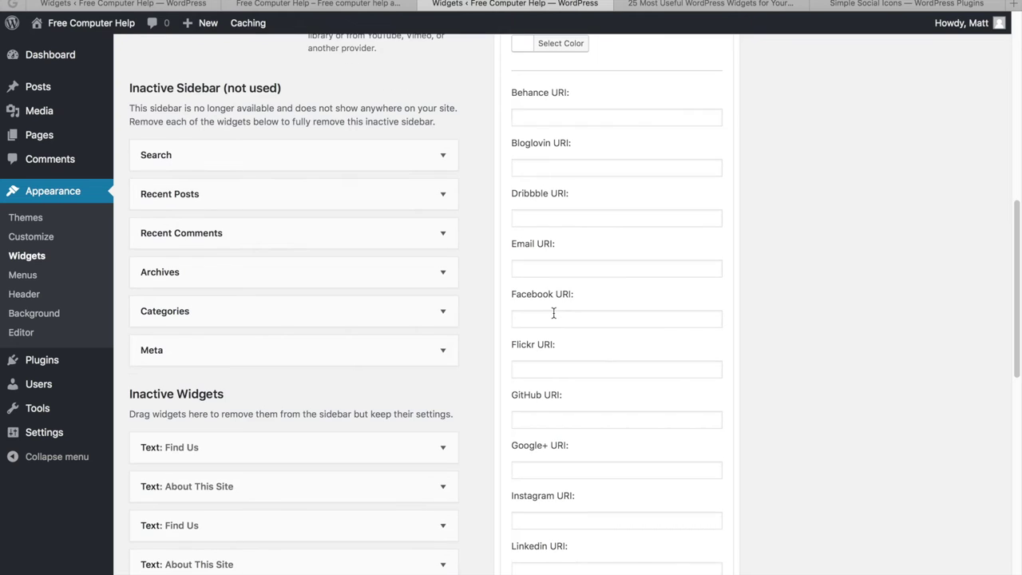
pyautogui.scroll(-7, 554, 313)
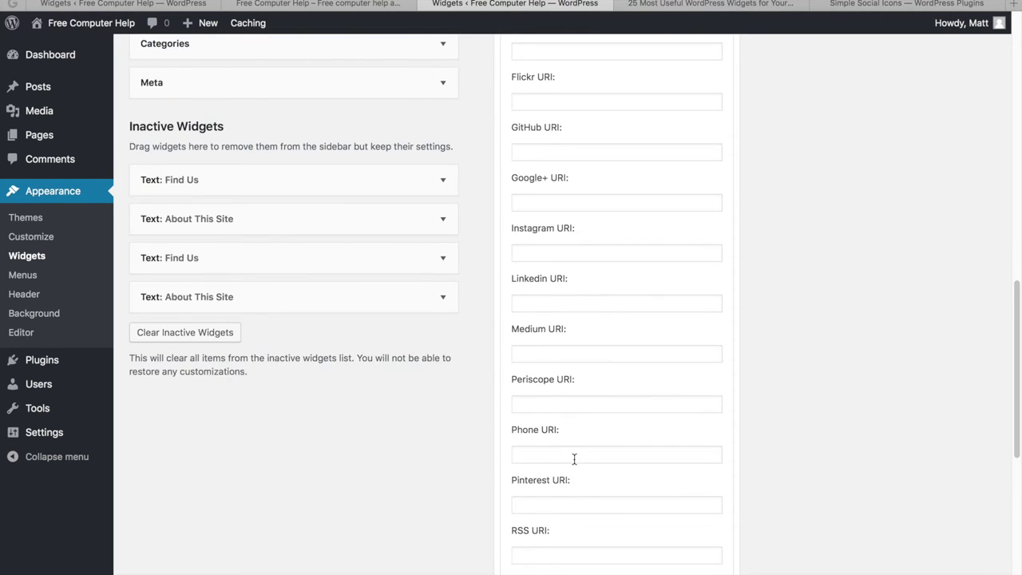
pyautogui.scroll(-2, 576, 465)
# Enter youtube.com as the widget's YouTube URI and save the widget.
pyautogui.click(570, 474)
pyautogui.scroll(-4, 572, 471)
pyautogui.scroll(-6, 575, 457)
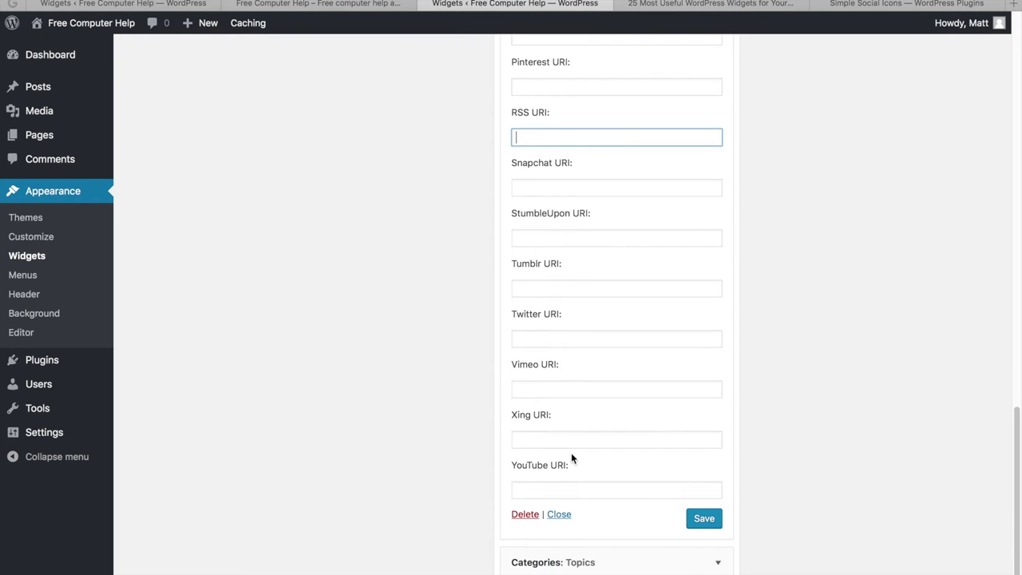
pyautogui.click(581, 487)
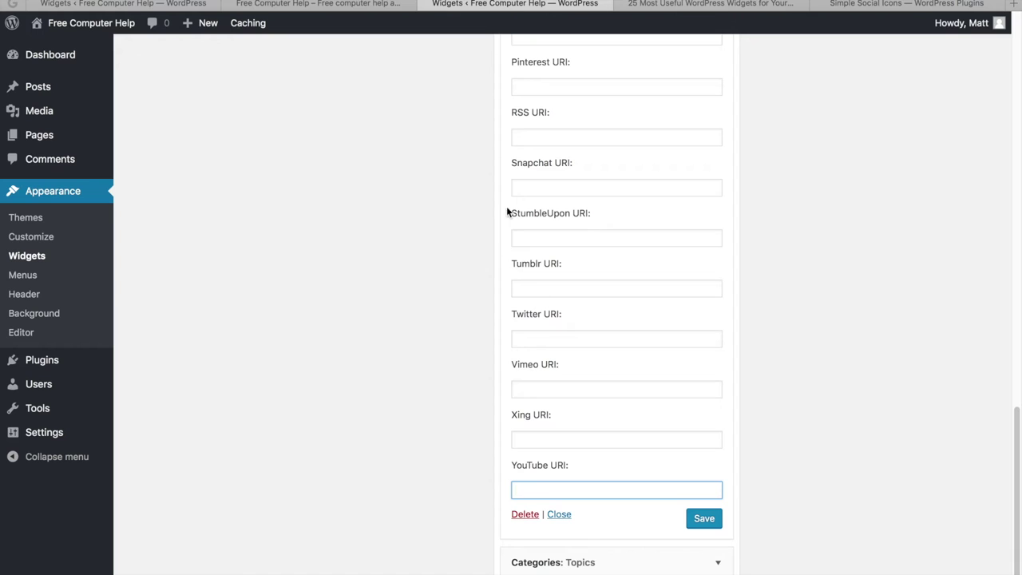
pyautogui.write('youtube.com')
pyautogui.scroll(3, 610, 488)
pyautogui.scroll(7, 569, 243)
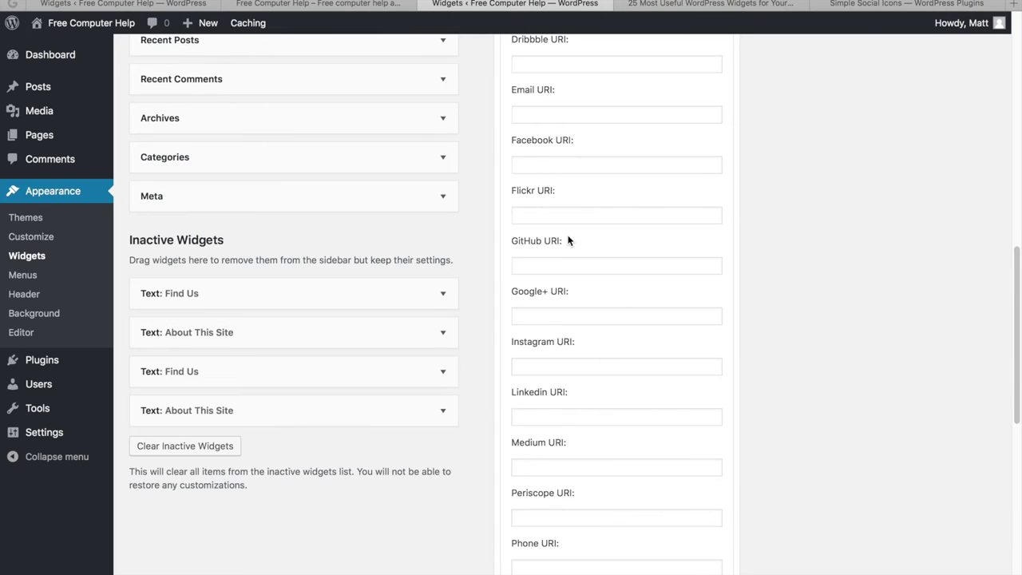
pyautogui.scroll(-10, 568, 237)
pyautogui.click(706, 451)
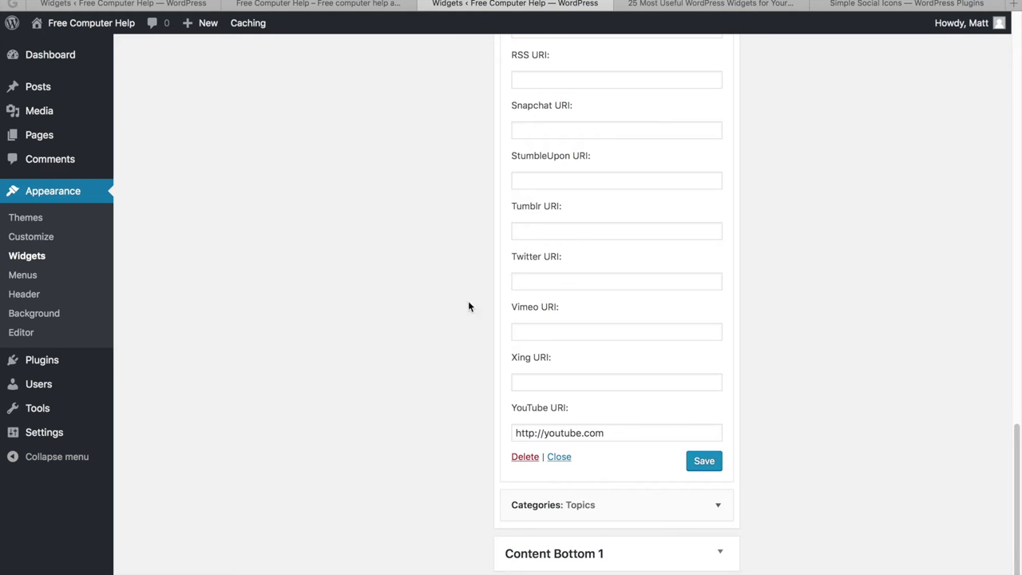
pyautogui.scroll(10, 479, 314)
pyautogui.moveTo(89, 27)
pyautogui.rightClick(78, 51)
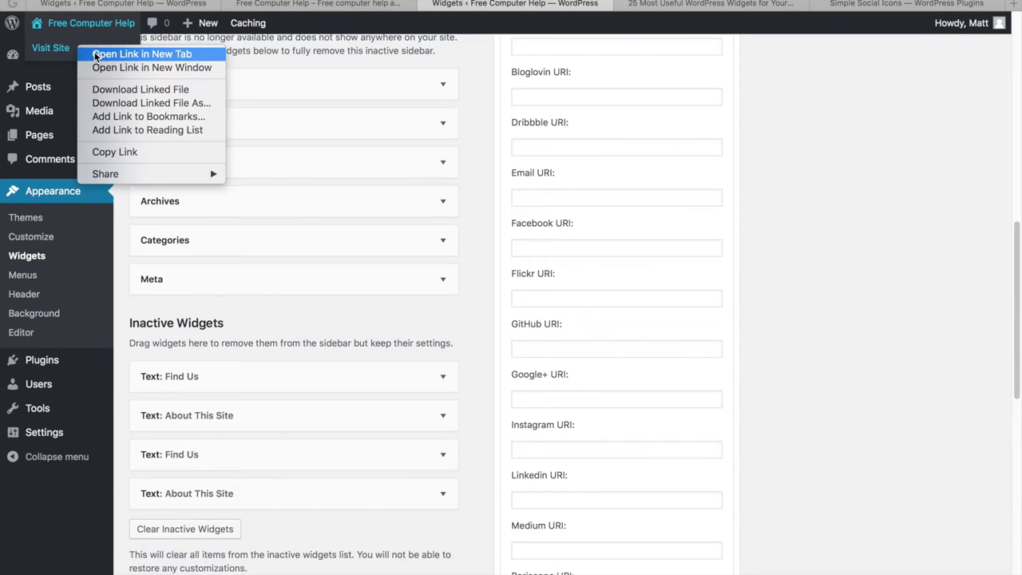
# Check the live site's sidebar YouTube icon opens YouTube, then return to the widgets article.
pyautogui.click(136, 53)
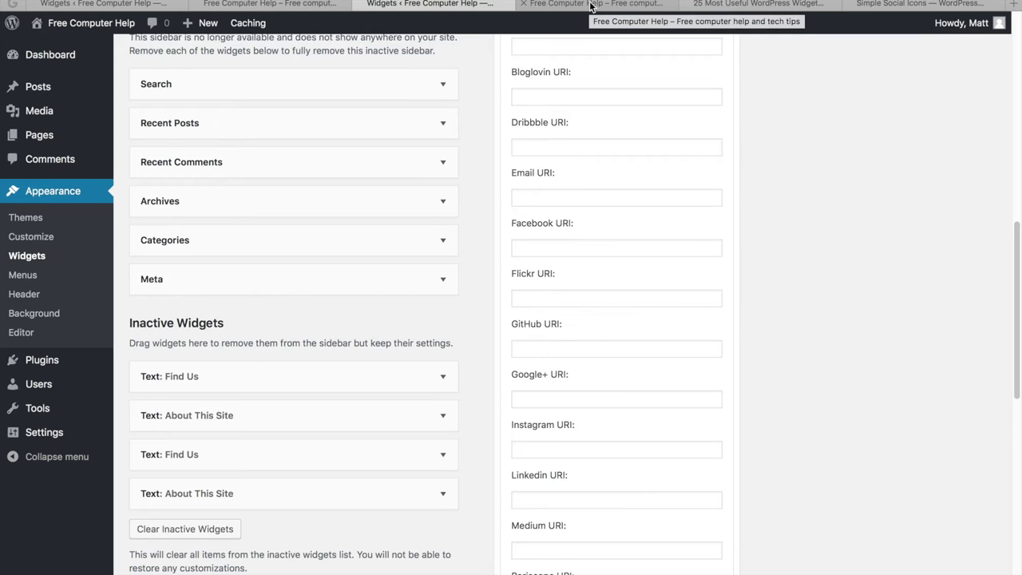
pyautogui.click(591, 7)
pyautogui.scroll(-1, 595, 138)
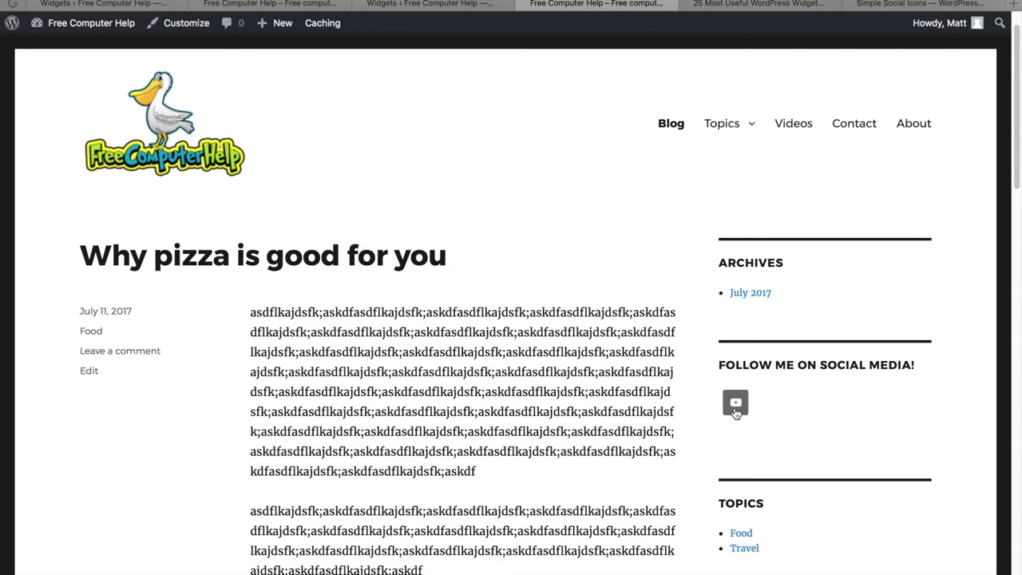
pyautogui.rightClick(736, 413)
pyautogui.click(744, 412)
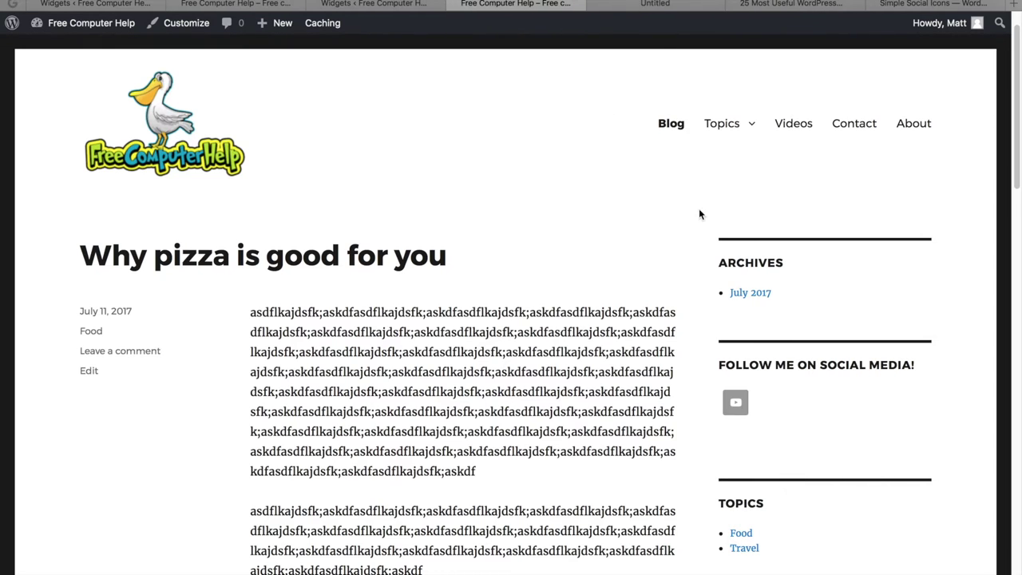
pyautogui.click(653, 4)
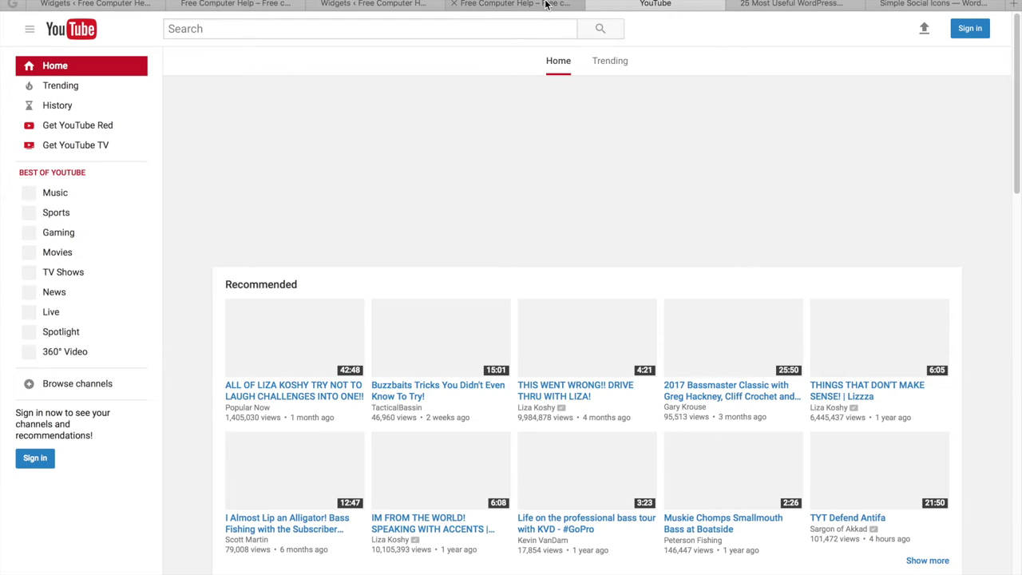
pyautogui.click(595, 4)
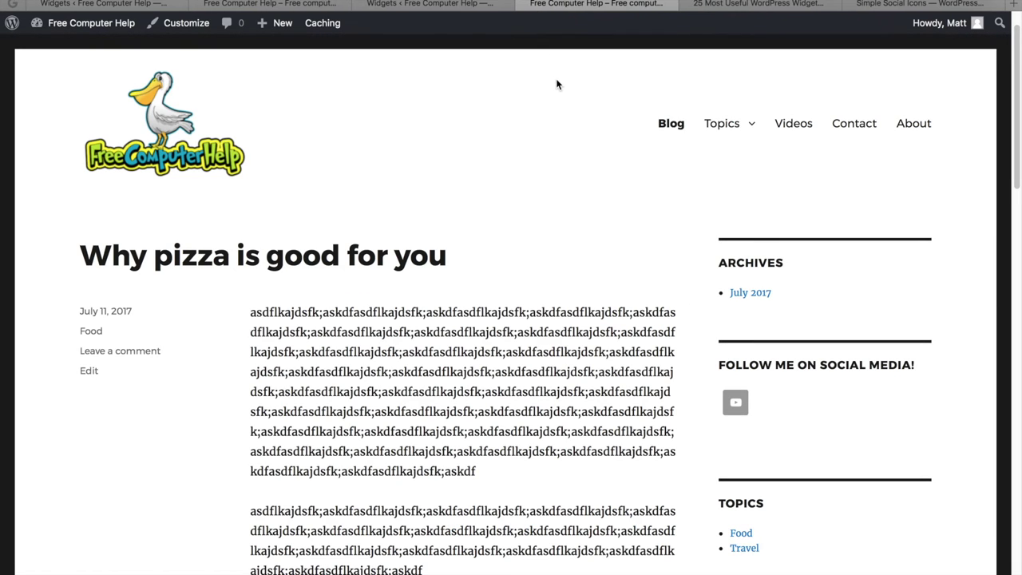
pyautogui.click(440, 4)
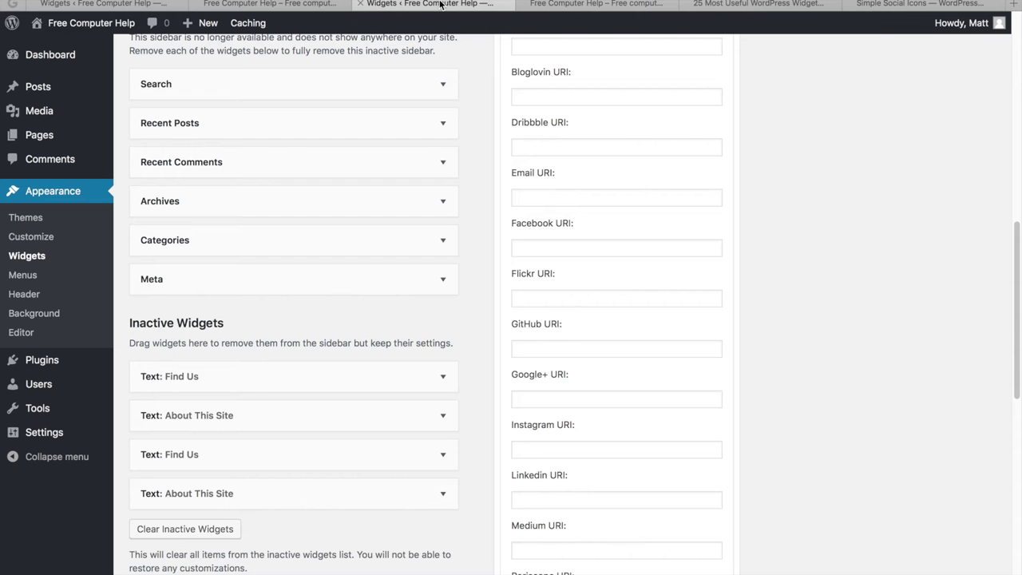
pyautogui.click(748, 4)
pyautogui.scroll(-3, 438, 214)
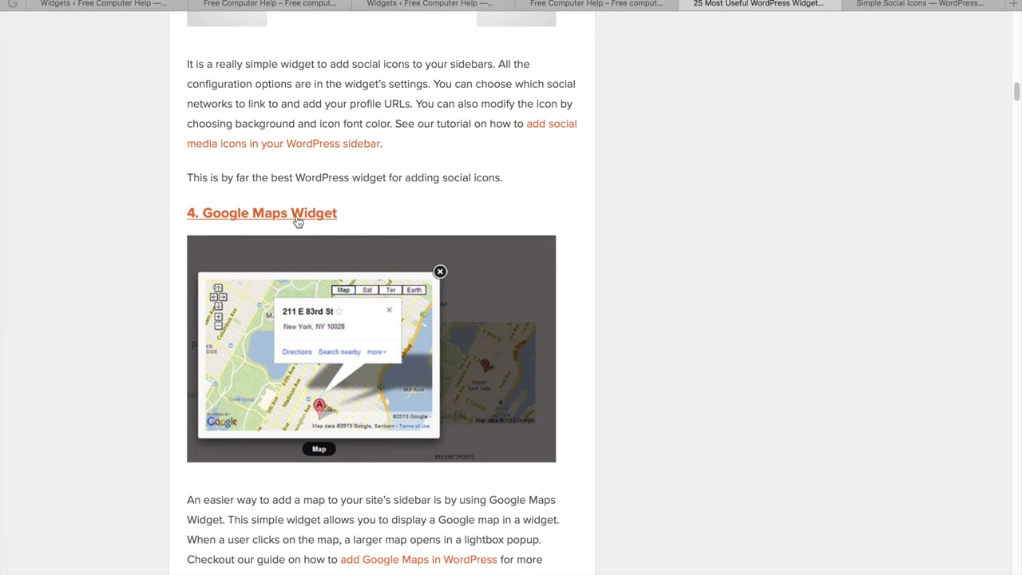
pyautogui.scroll(-2, 456, 424)
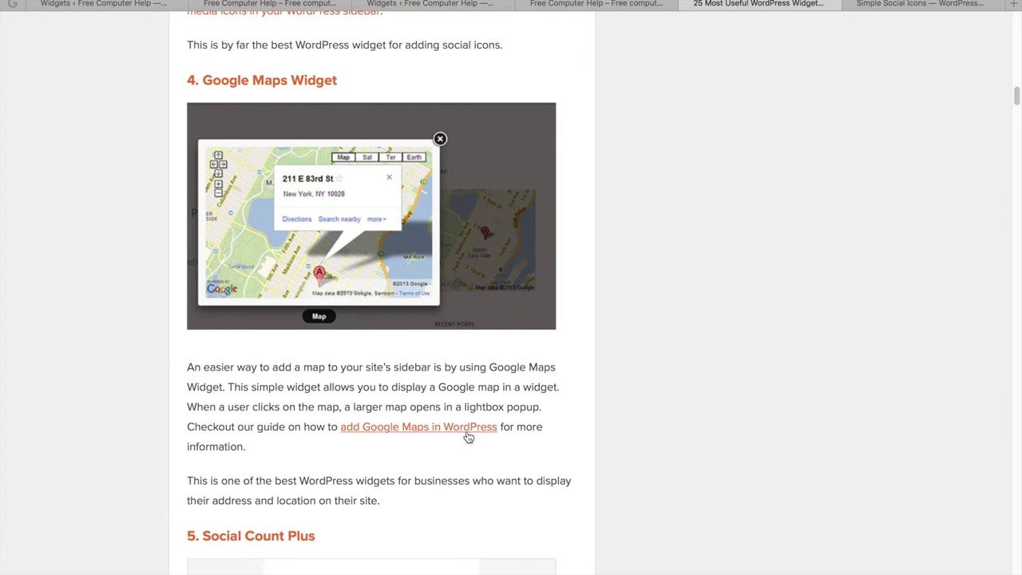
pyautogui.scroll(-5, 358, 450)
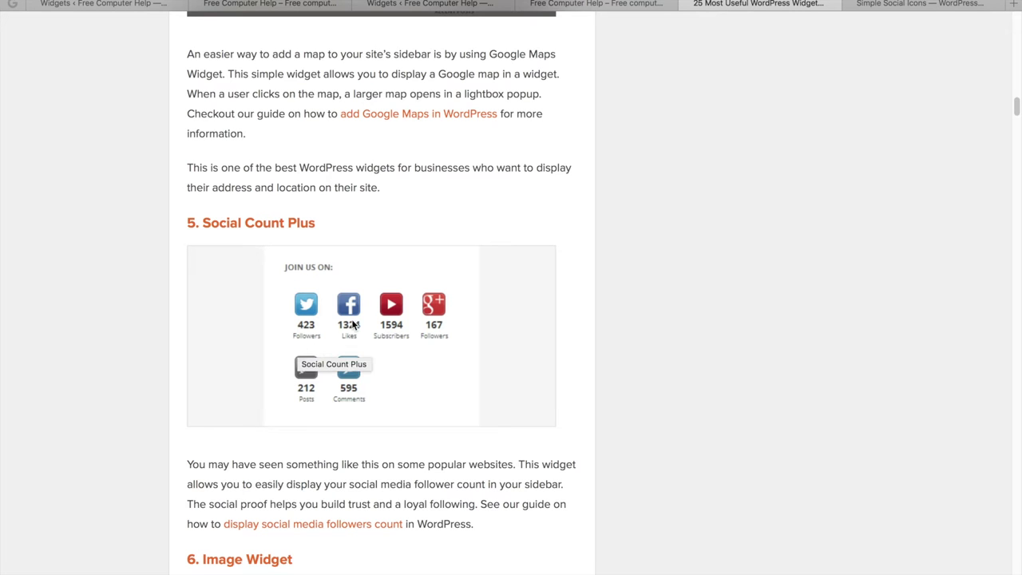
pyautogui.scroll(-8, 367, 362)
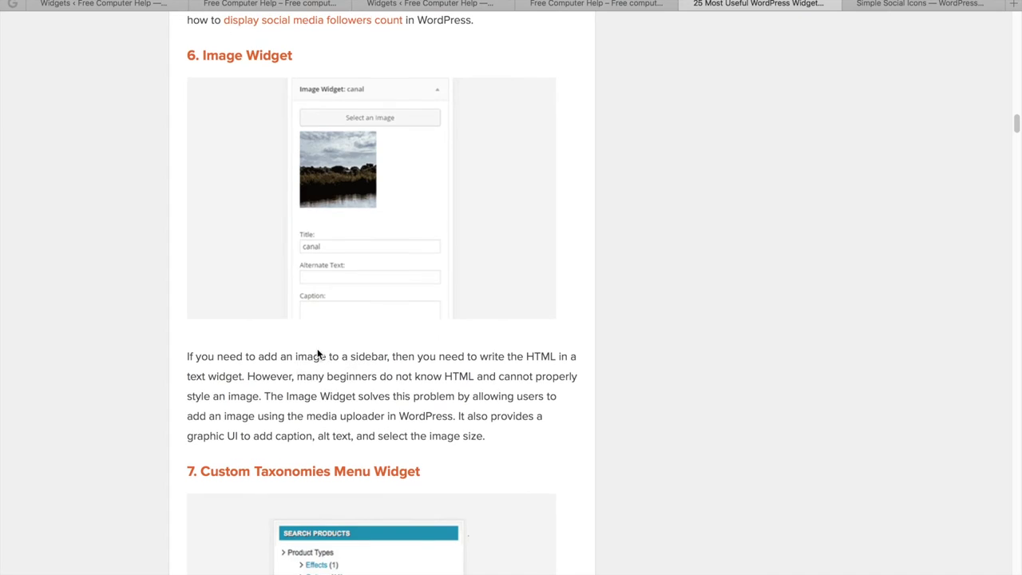
pyautogui.scroll(-7, 331, 295)
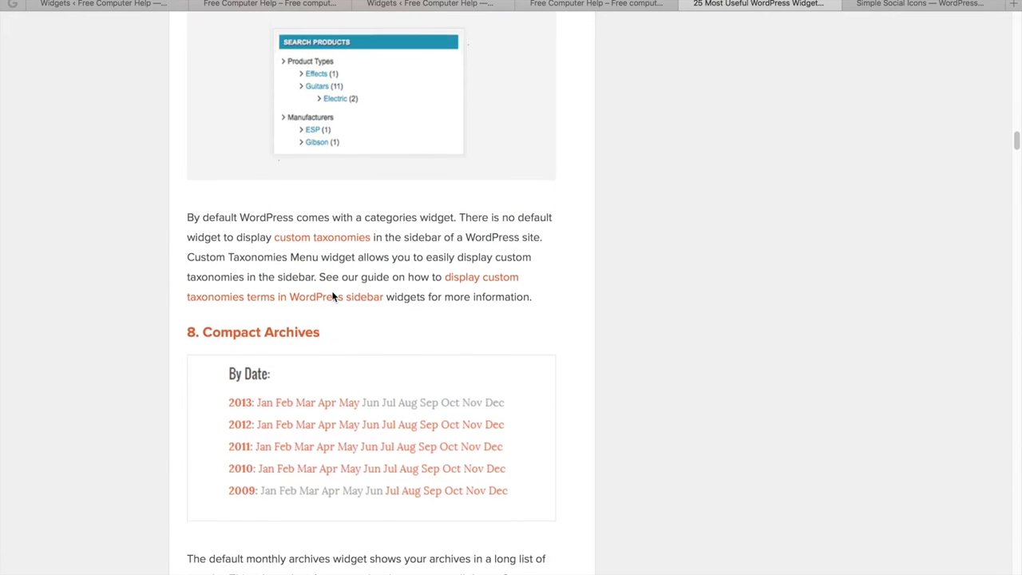
pyautogui.scroll(3, 334, 296)
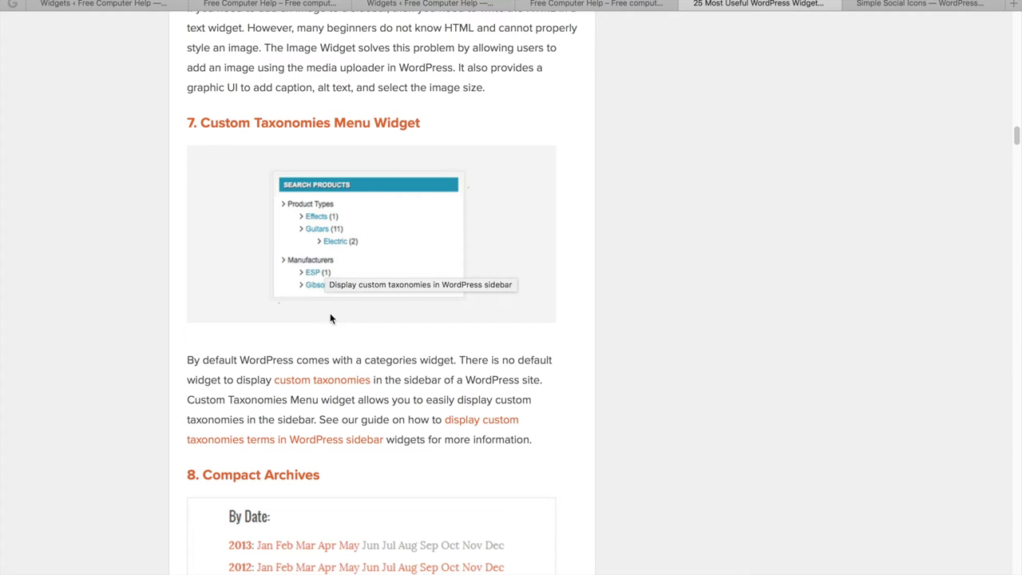
pyautogui.scroll(-3, 304, 373)
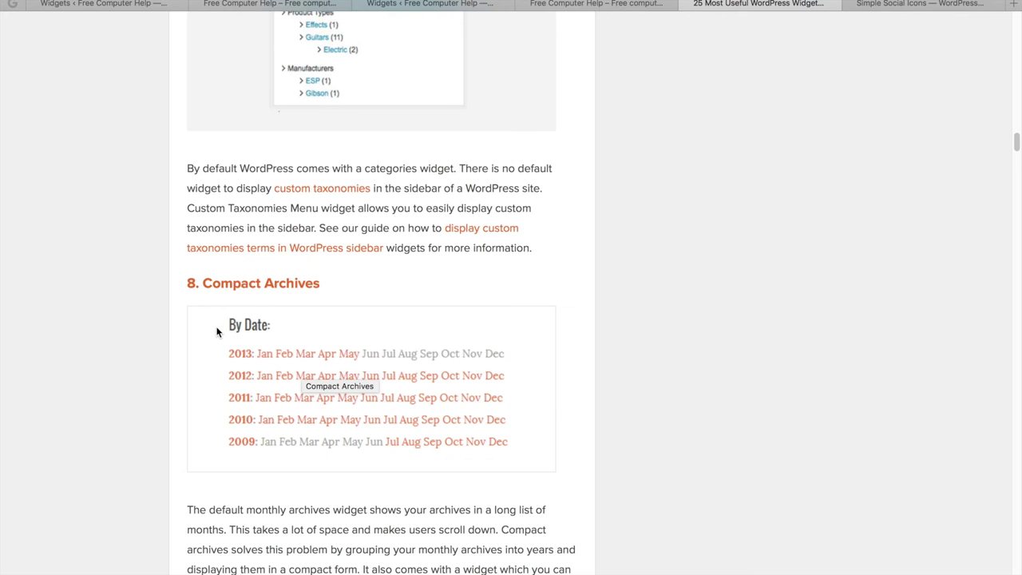
pyautogui.scroll(-1, 218, 331)
pyautogui.scroll(-3, 265, 372)
pyautogui.scroll(-5, 264, 373)
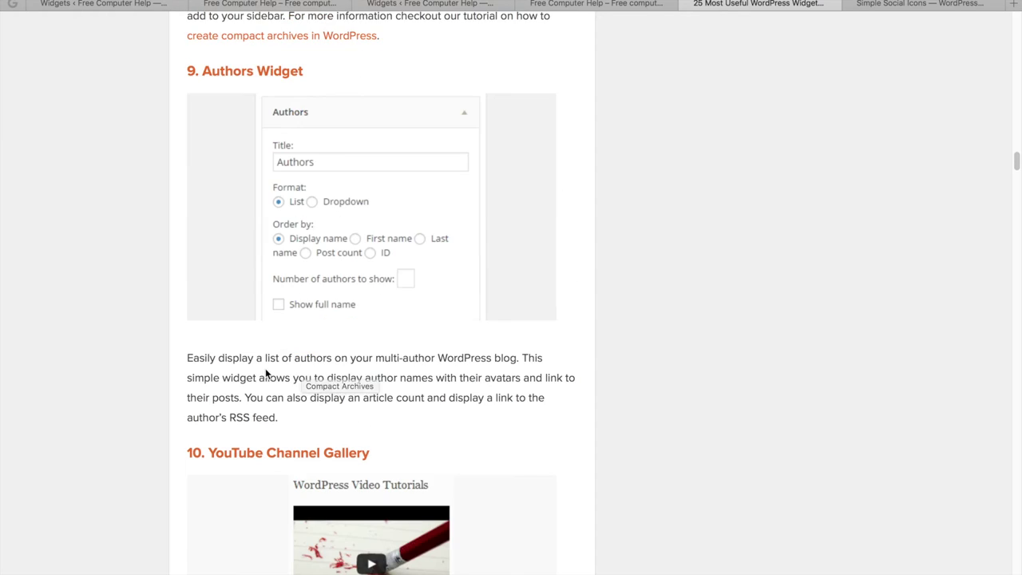
pyautogui.scroll(-6, 332, 281)
pyautogui.scroll(-2, 329, 289)
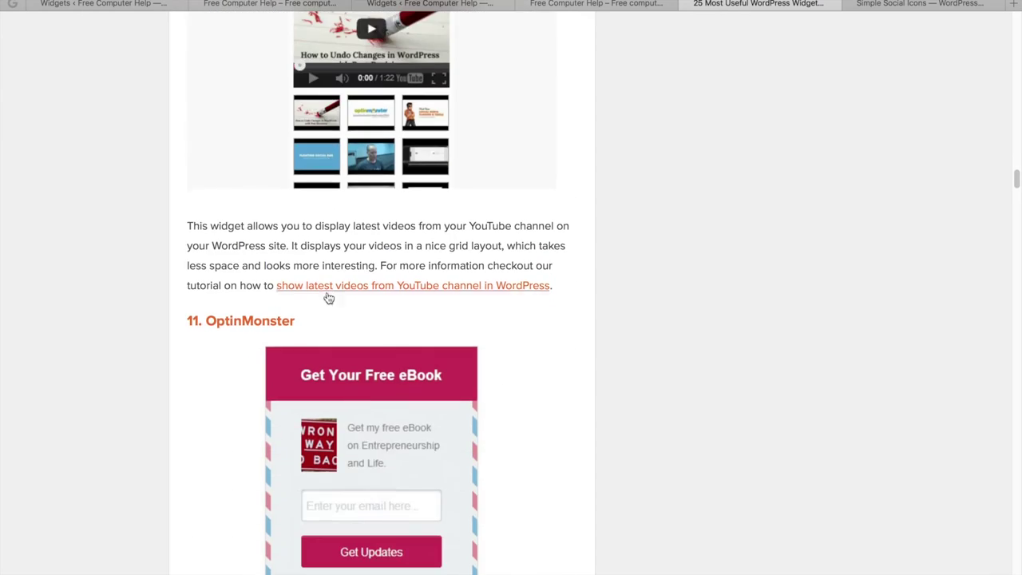
pyautogui.scroll(-8, 326, 292)
pyautogui.scroll(-7, 326, 297)
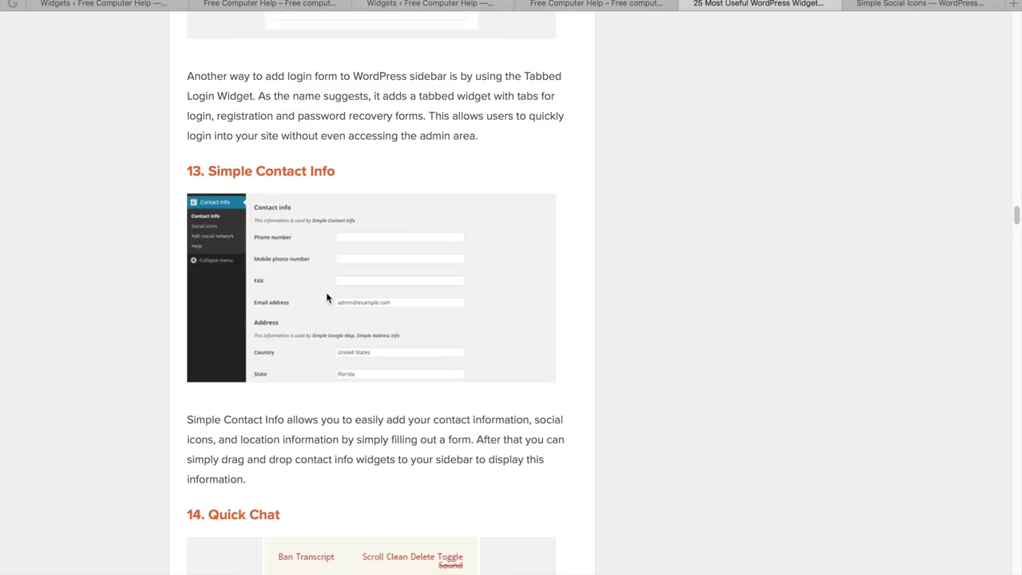
pyautogui.scroll(-5, 335, 275)
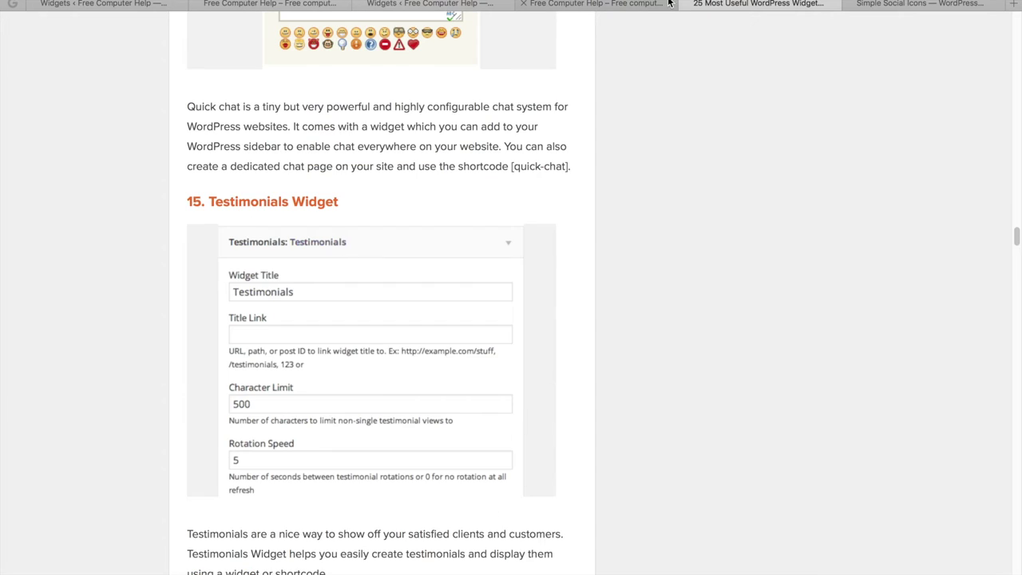
pyautogui.click(596, 5)
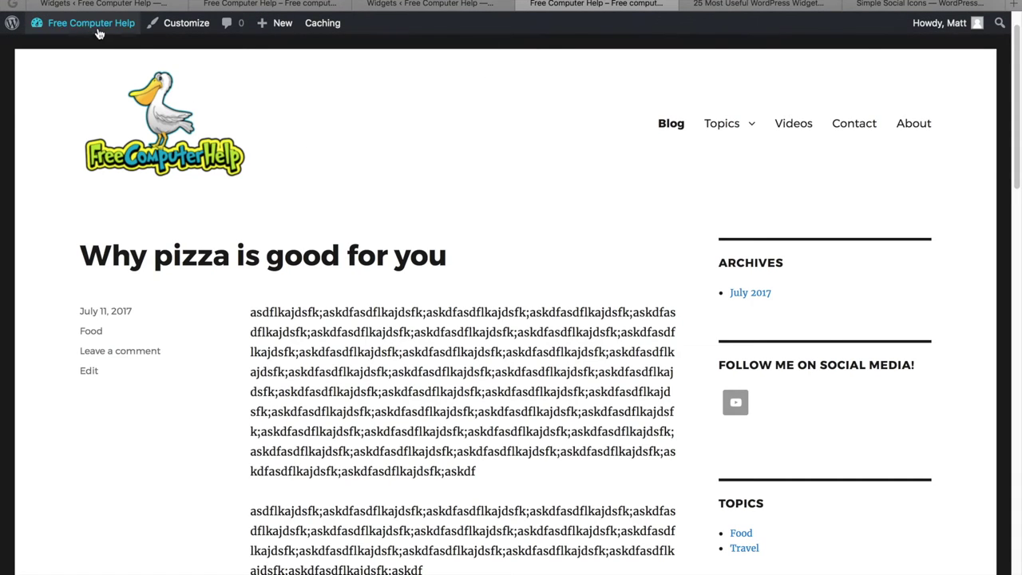
# Go from the live site to the Dashboard and open the installed Plugins list.
pyautogui.moveTo(99, 32)
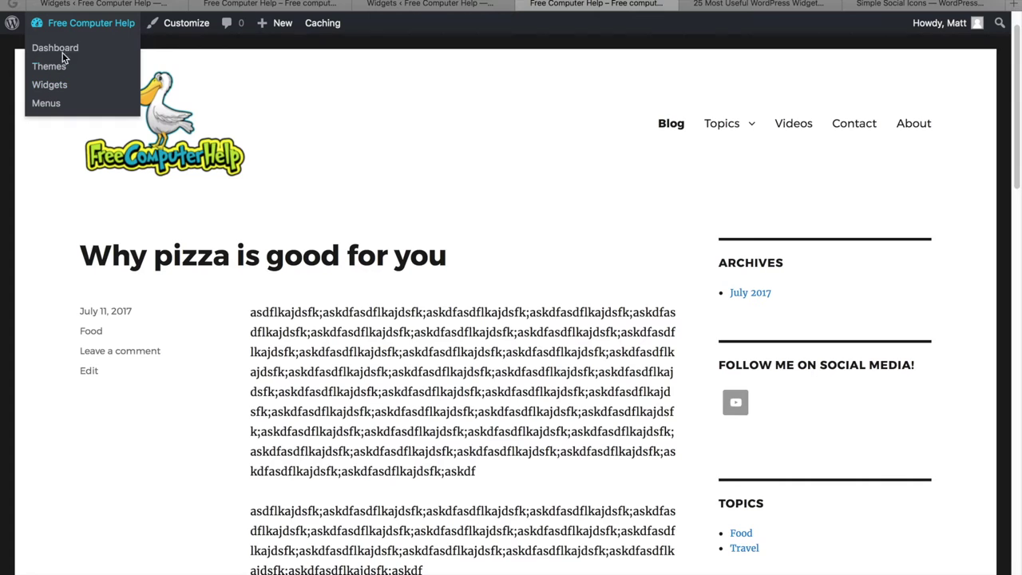
pyautogui.click(69, 51)
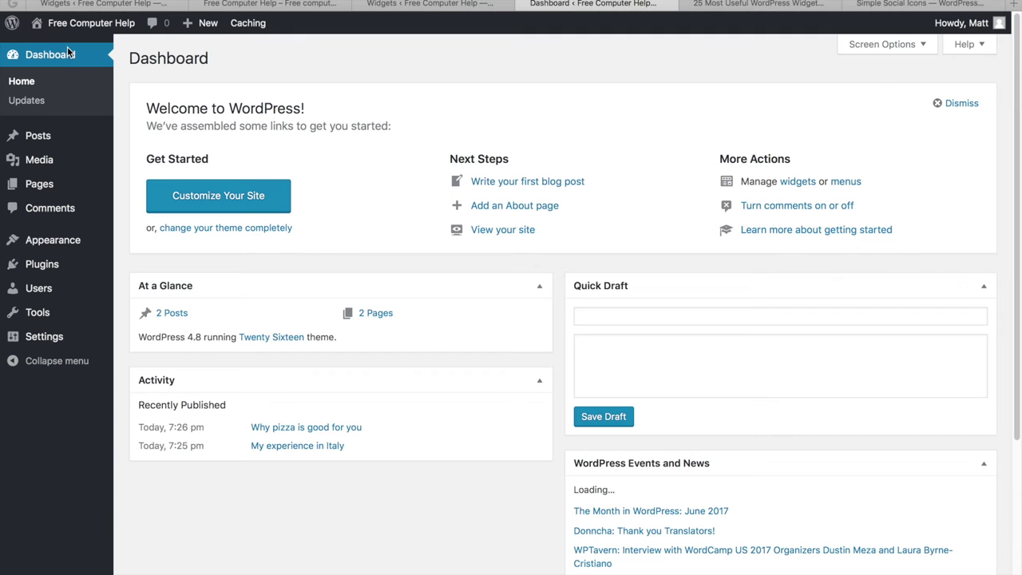
pyautogui.click(54, 274)
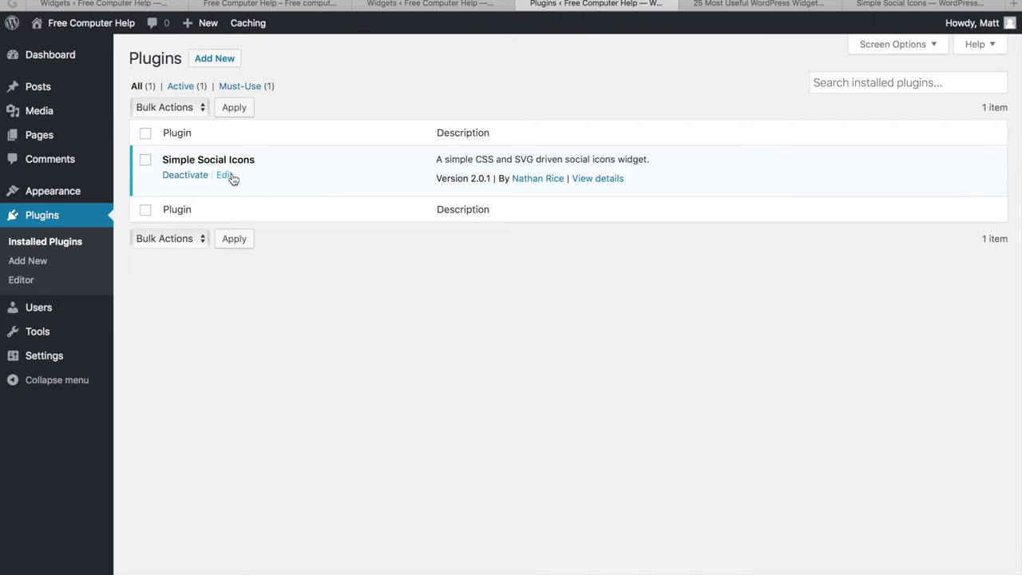
# Install Akismet from the Popular tab of the Add Plugins page.
pyautogui.click(231, 67)
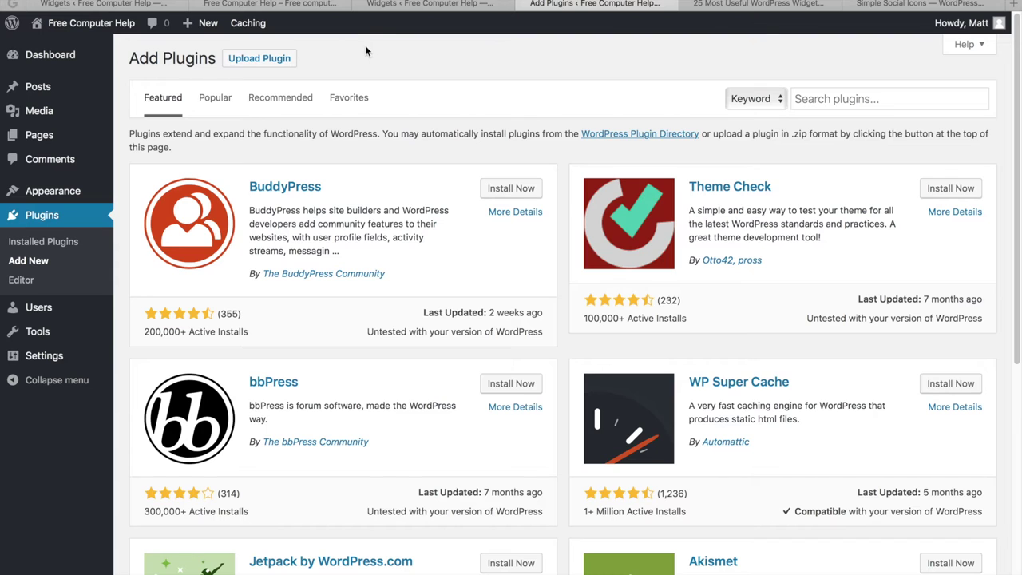
pyautogui.click(222, 103)
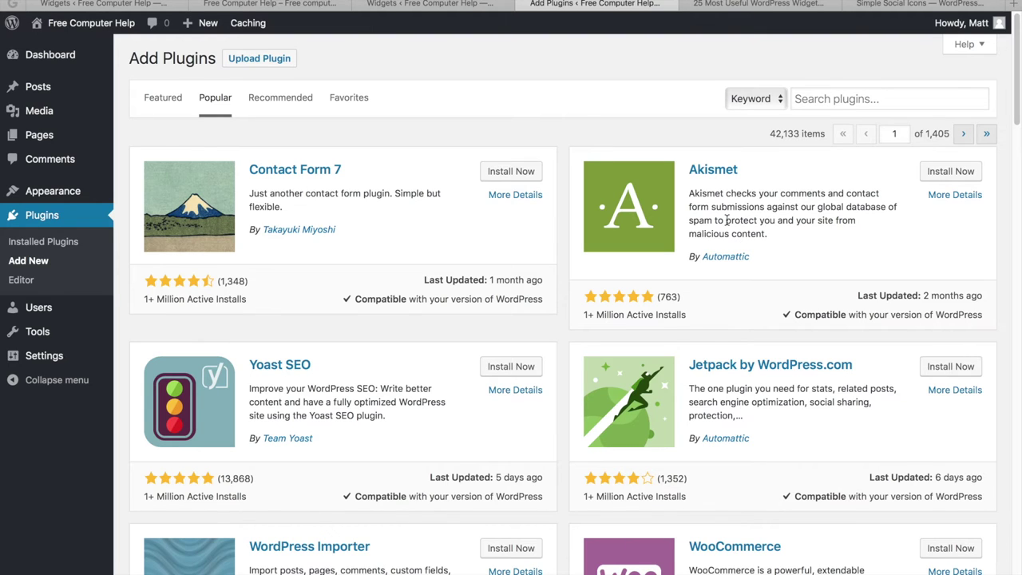
pyautogui.click(939, 171)
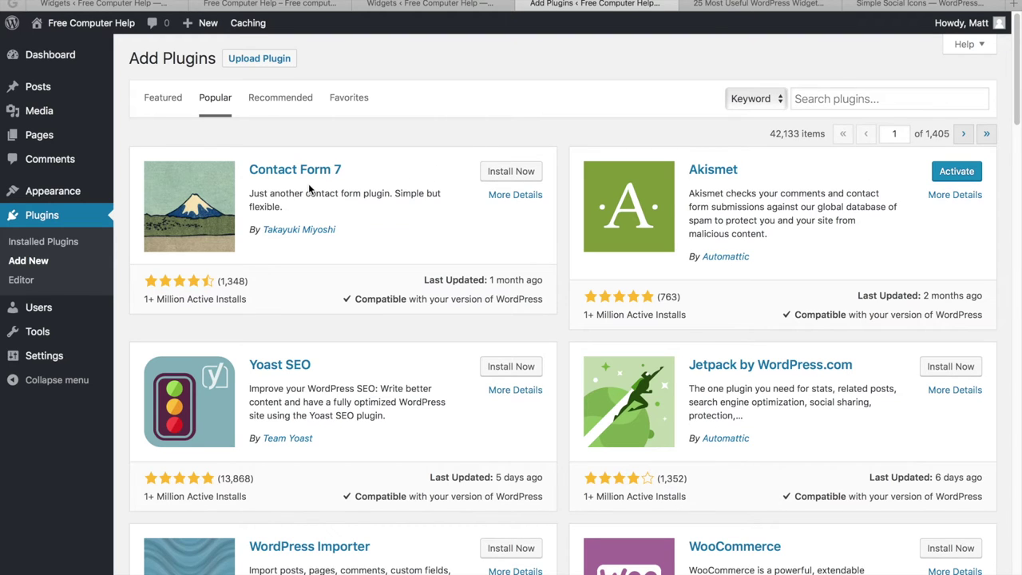
# Install Contact Form 7 and Yoast SEO from the Popular plugins listing.
pyautogui.click(511, 171)
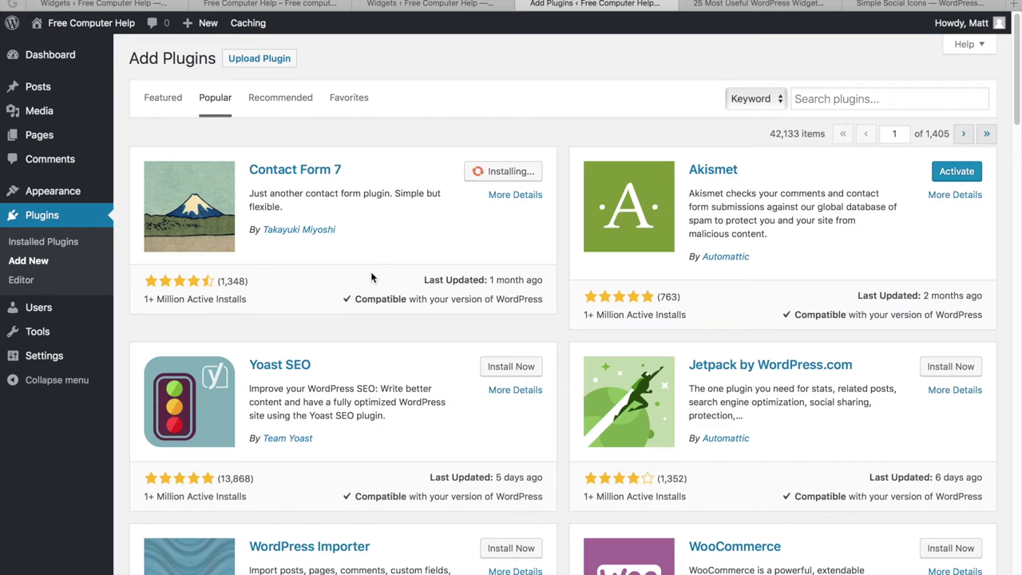
pyautogui.scroll(-1, 375, 271)
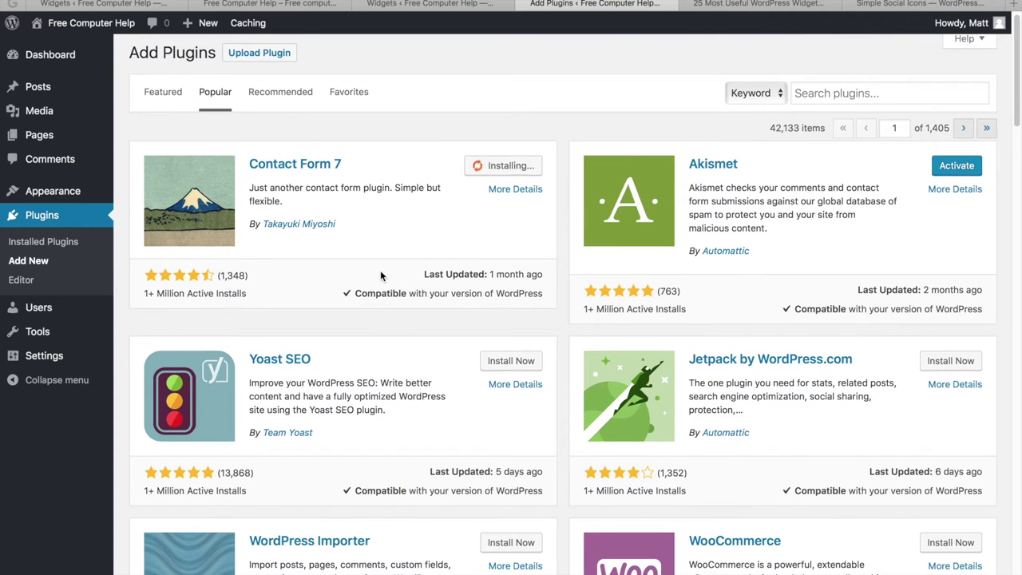
pyautogui.click(497, 364)
pyautogui.scroll(-2, 503, 294)
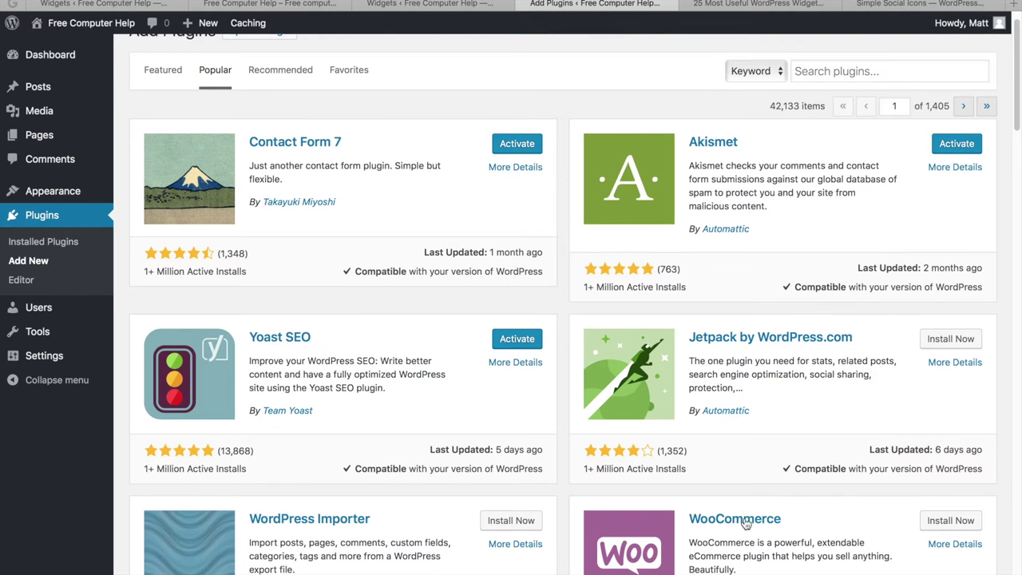
pyautogui.scroll(-3, 747, 515)
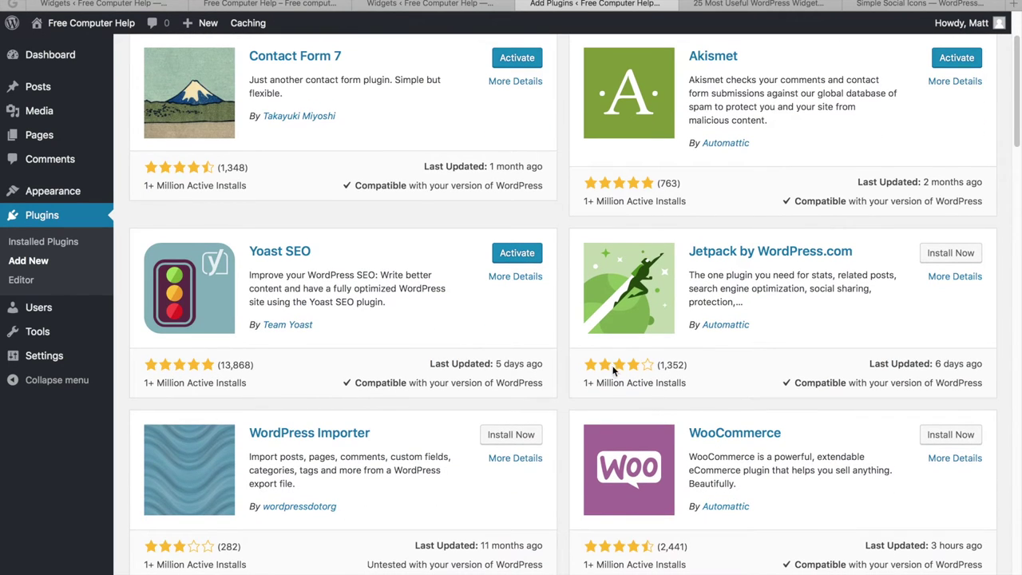
pyautogui.scroll(-1, 604, 360)
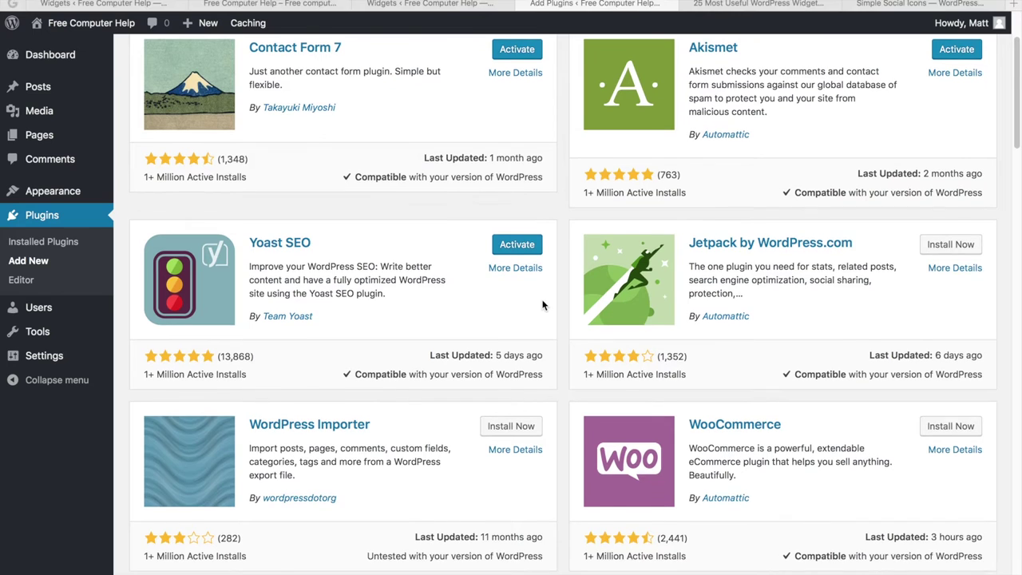
pyautogui.scroll(-5, 412, 251)
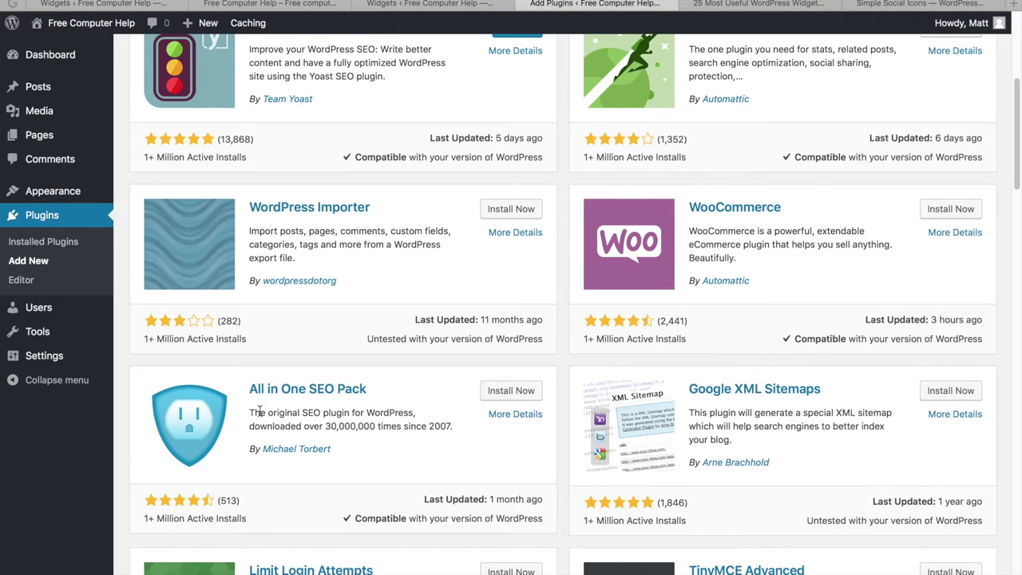
pyautogui.scroll(2, 334, 412)
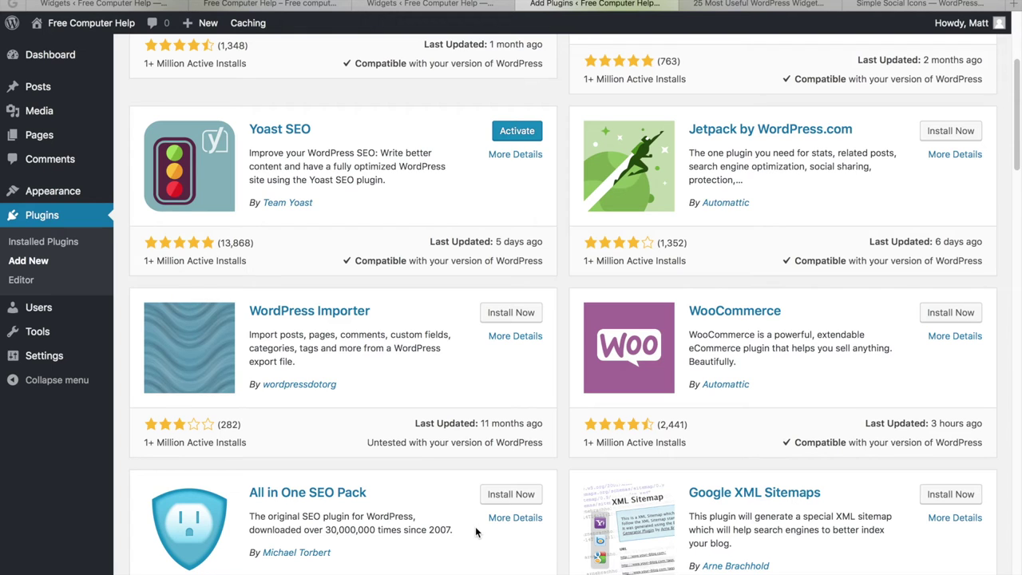
pyautogui.scroll(-5, 412, 285)
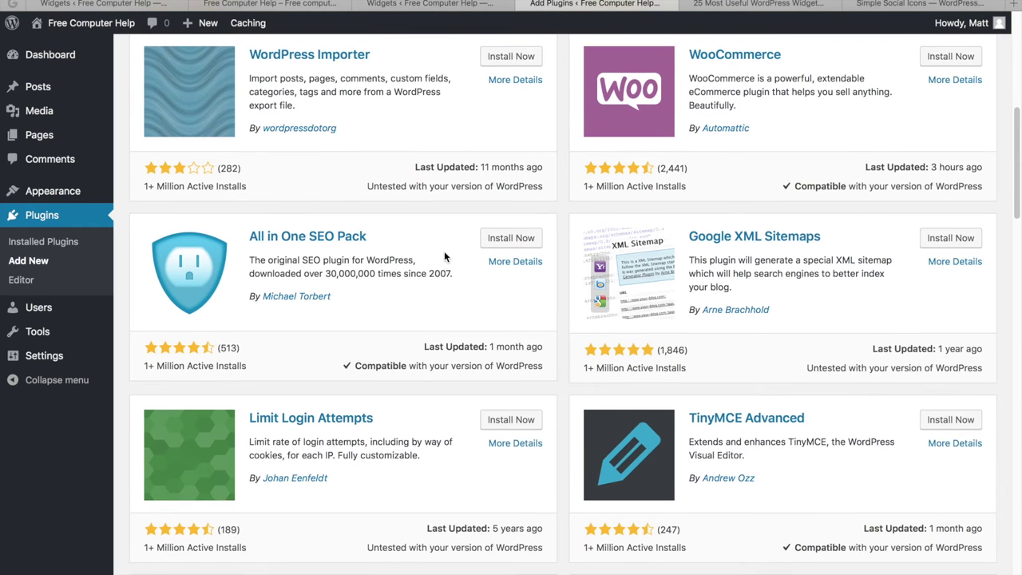
pyautogui.scroll(-1, 444, 250)
pyautogui.scroll(10, 444, 249)
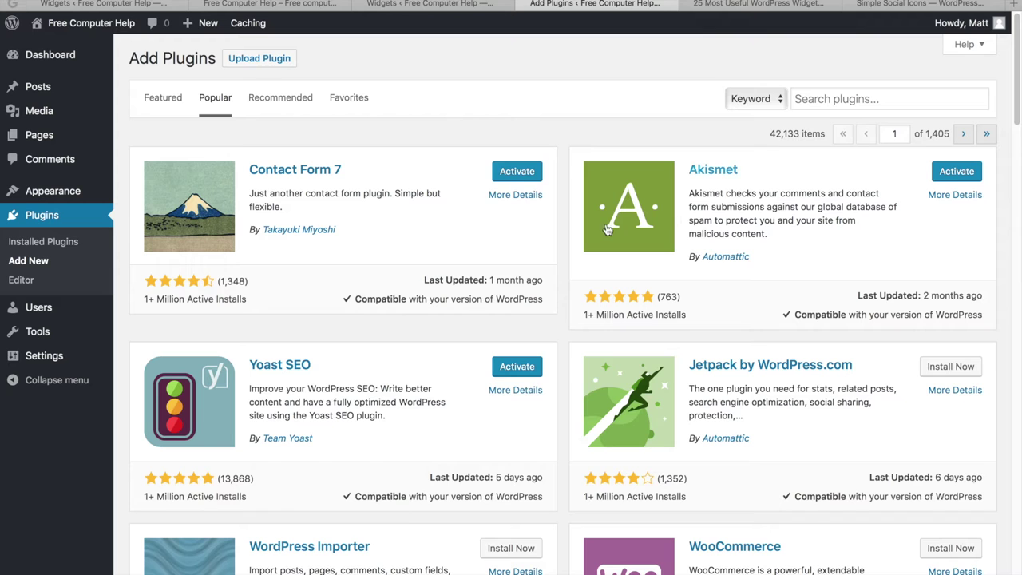
# Find WP Super Cache in the Popular plugins list and install it.
pyautogui.scroll(-9, 449, 246)
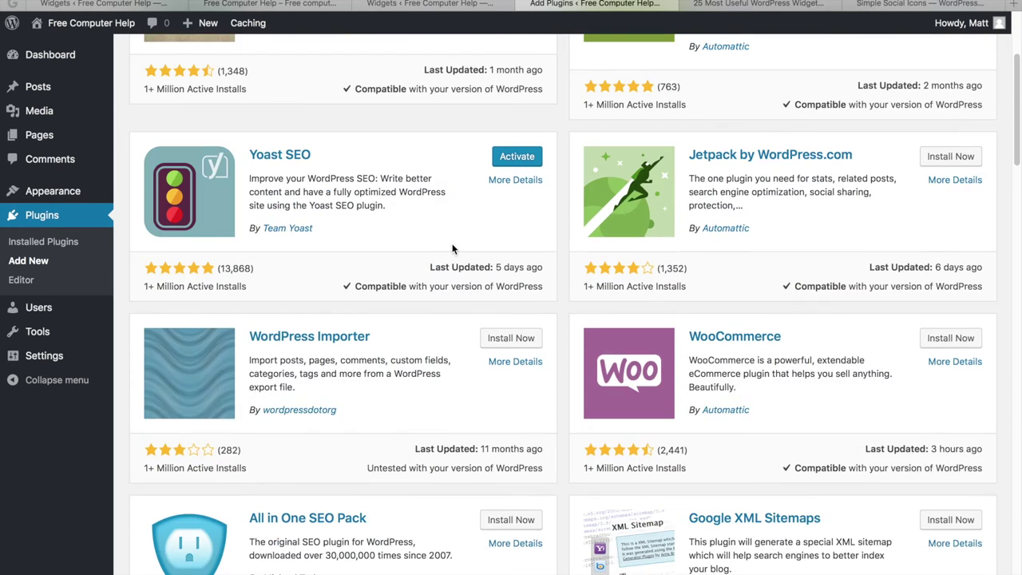
pyautogui.scroll(-1, 456, 244)
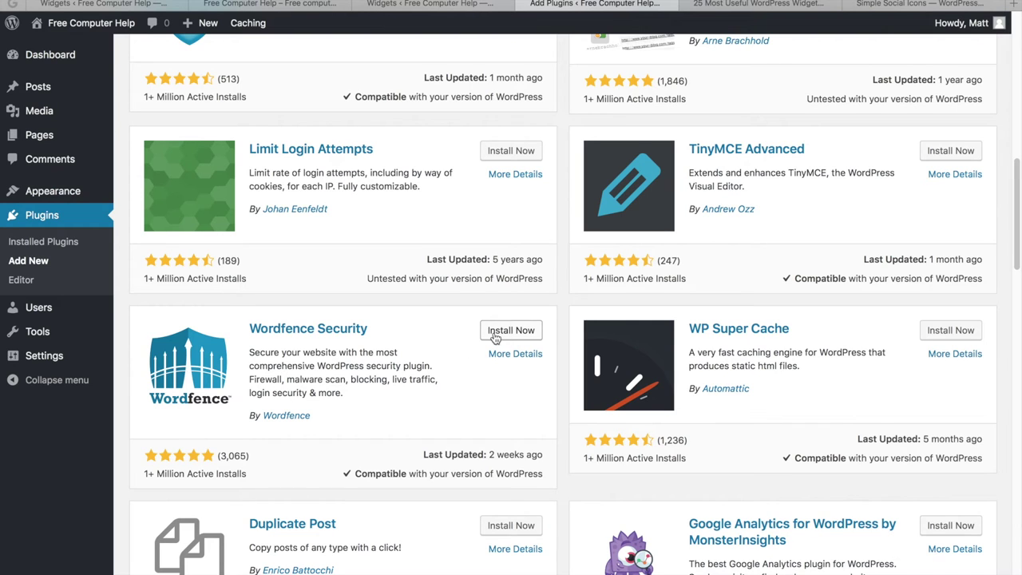
pyautogui.scroll(-2, 495, 274)
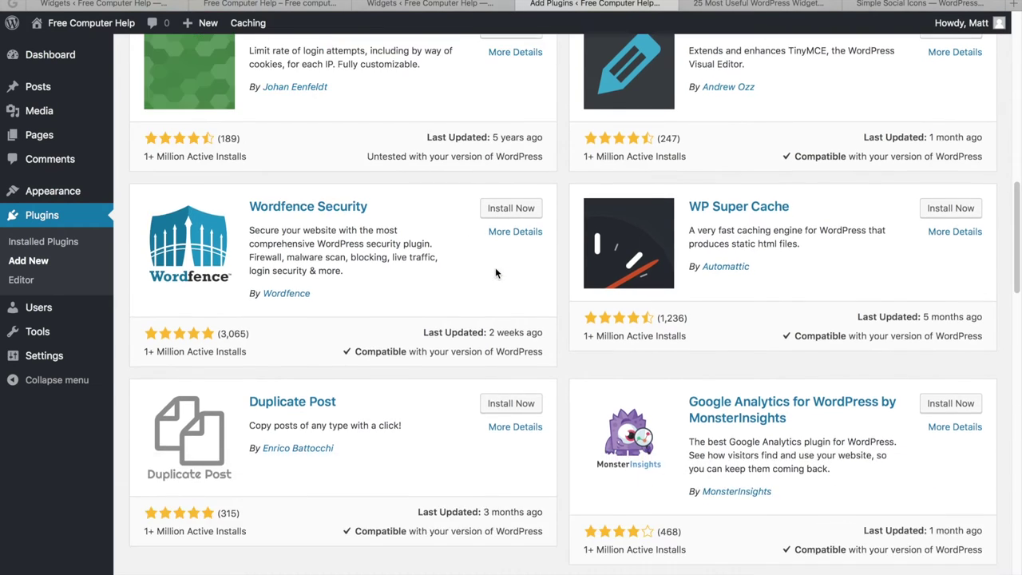
pyautogui.scroll(-1, 490, 270)
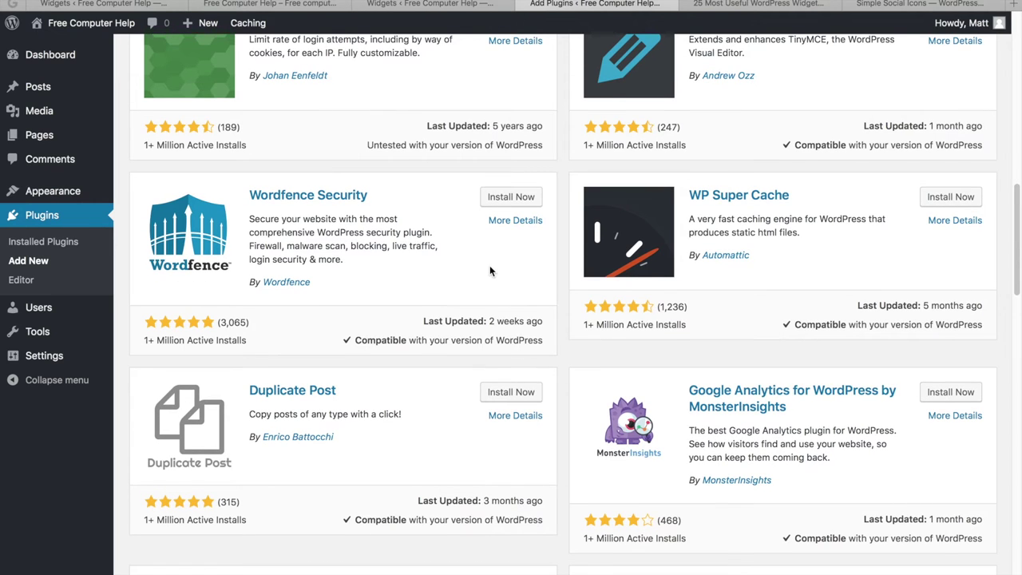
pyautogui.scroll(-1, 490, 272)
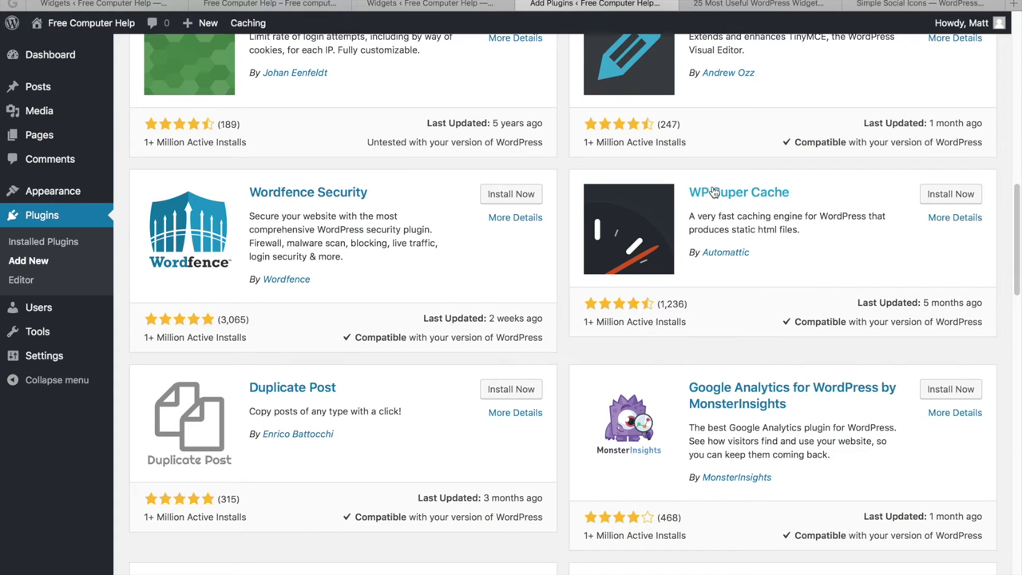
pyautogui.click(950, 194)
pyautogui.scroll(-12, 545, 180)
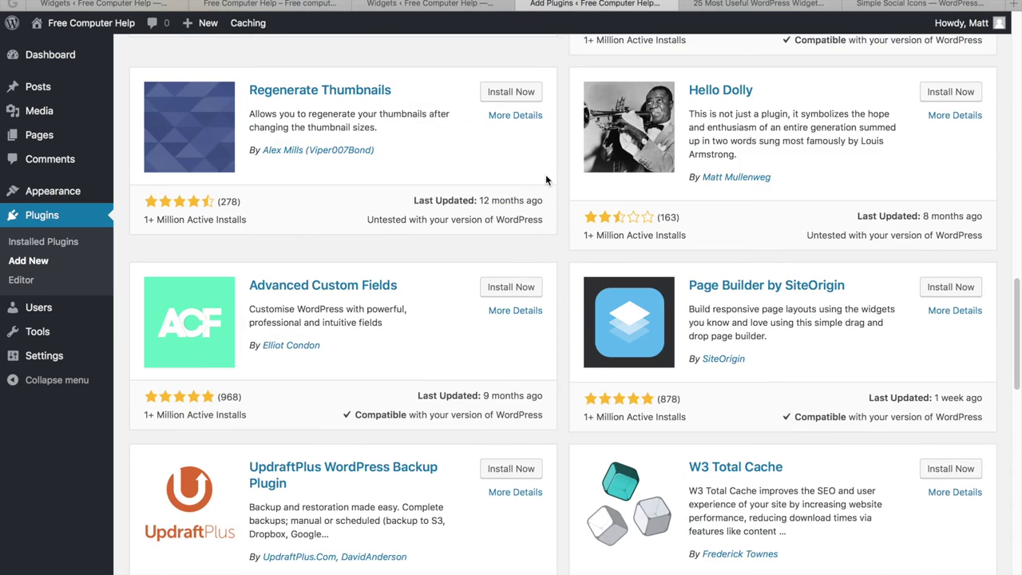
pyautogui.scroll(-5, 545, 178)
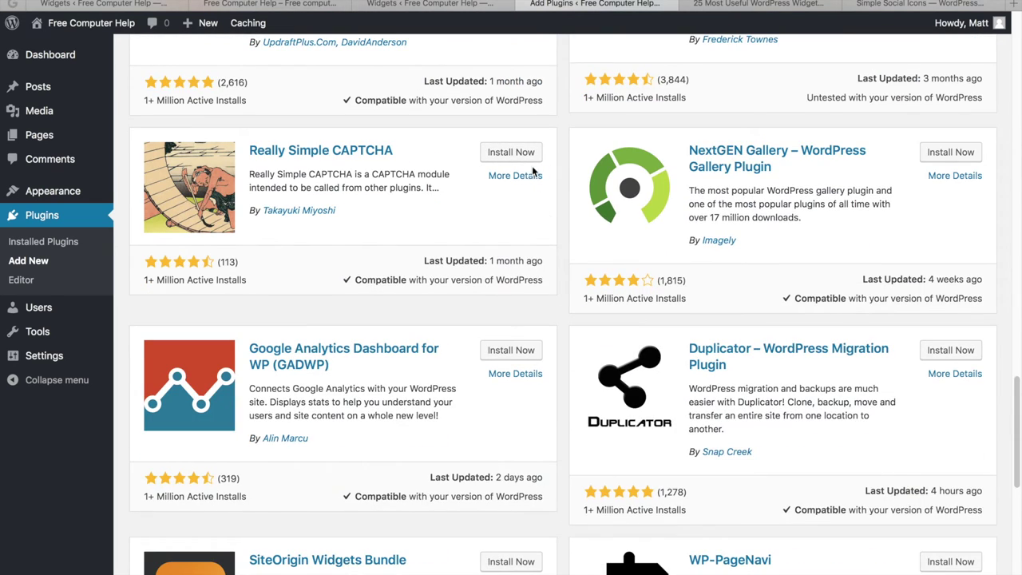
pyautogui.scroll(-1, 514, 178)
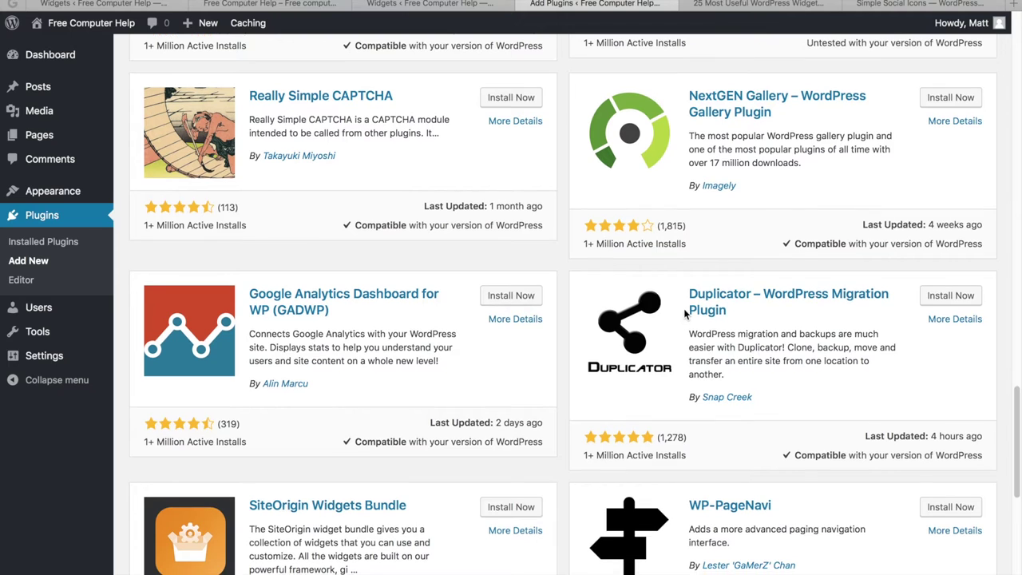
pyautogui.scroll(-5, 663, 315)
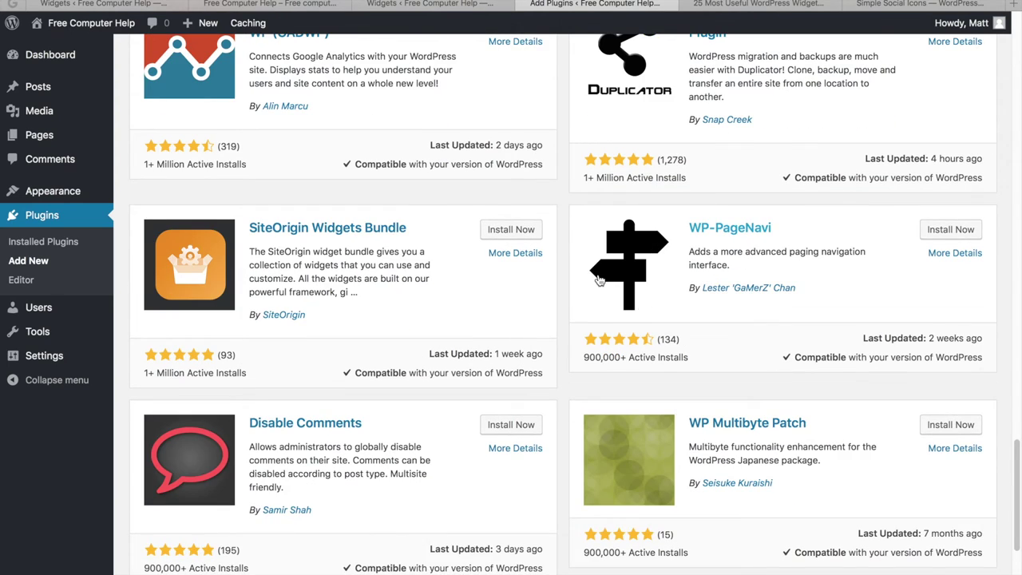
pyautogui.scroll(4, 600, 288)
pyautogui.scroll(8, 593, 289)
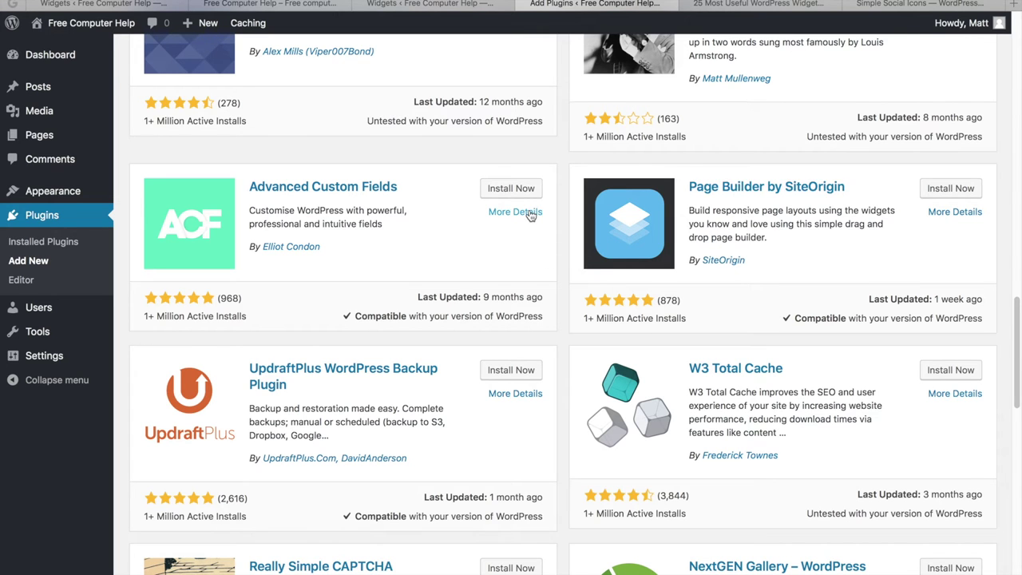
pyautogui.scroll(4, 531, 214)
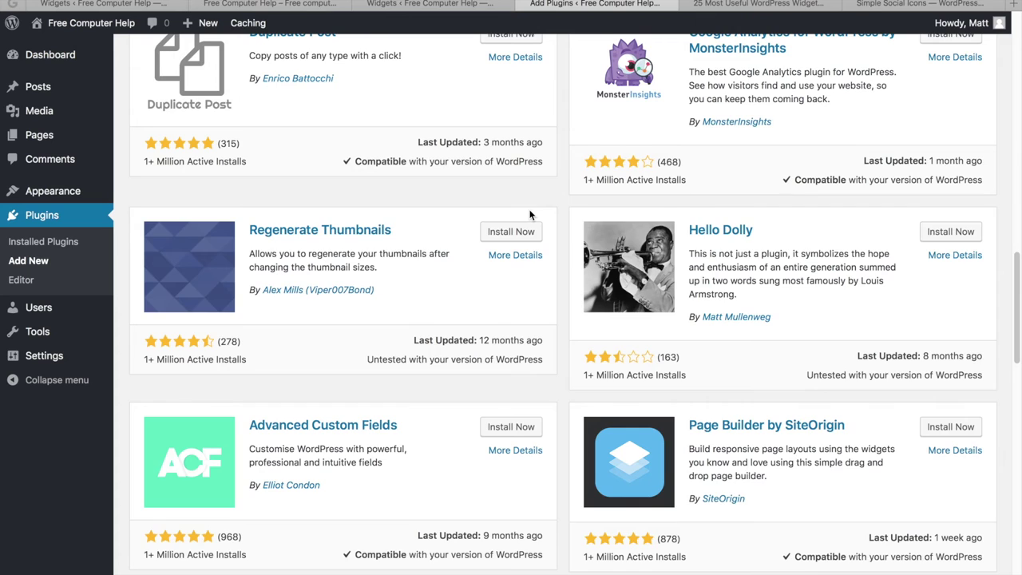
pyautogui.scroll(7, 531, 214)
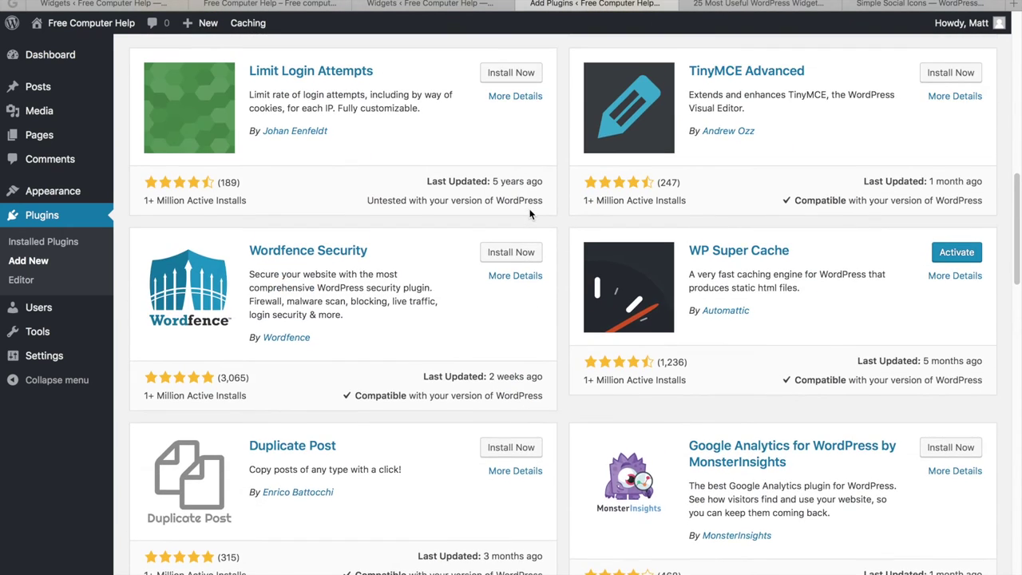
pyautogui.scroll(15, 531, 214)
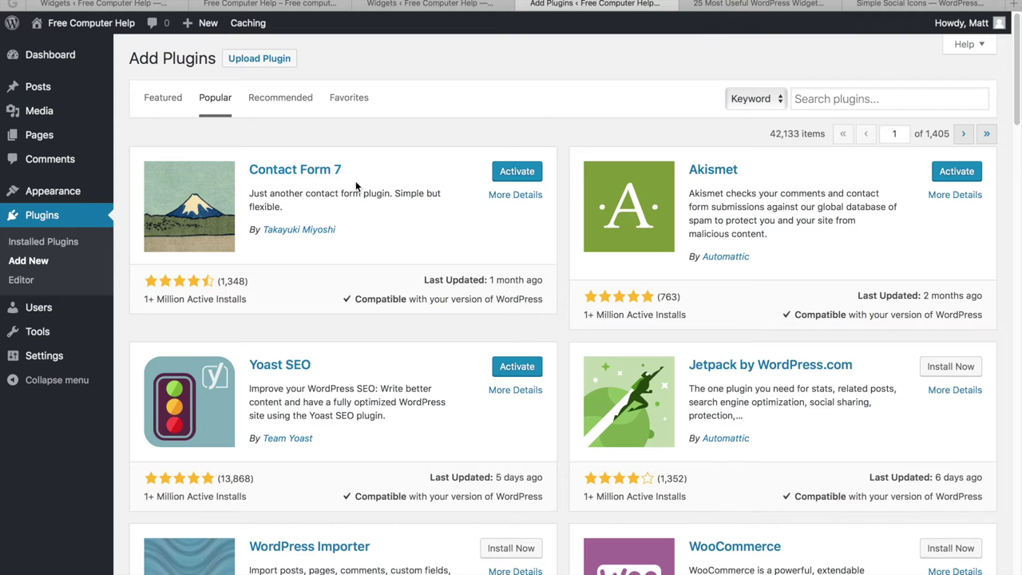
# Activate Contact Form 7, open its Contact Forms list, and select the Contact form 1 shortcode.
pyautogui.click(494, 174)
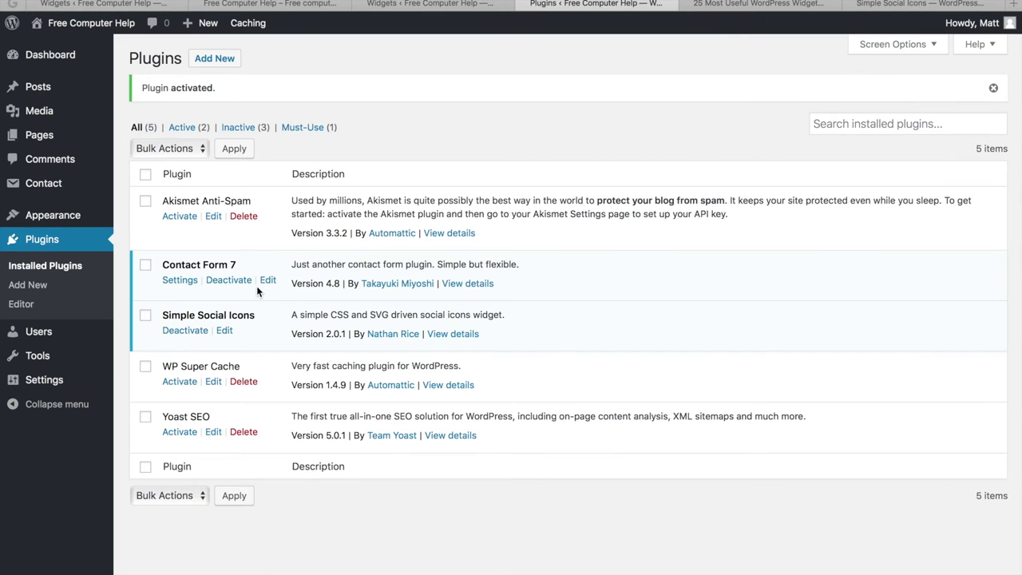
pyautogui.click(182, 281)
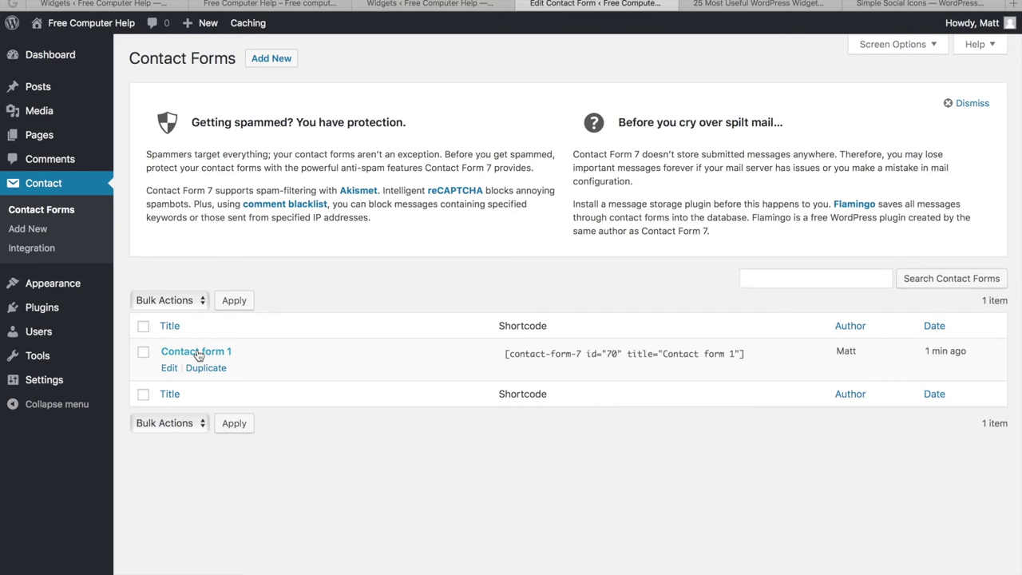
pyautogui.click(502, 354)
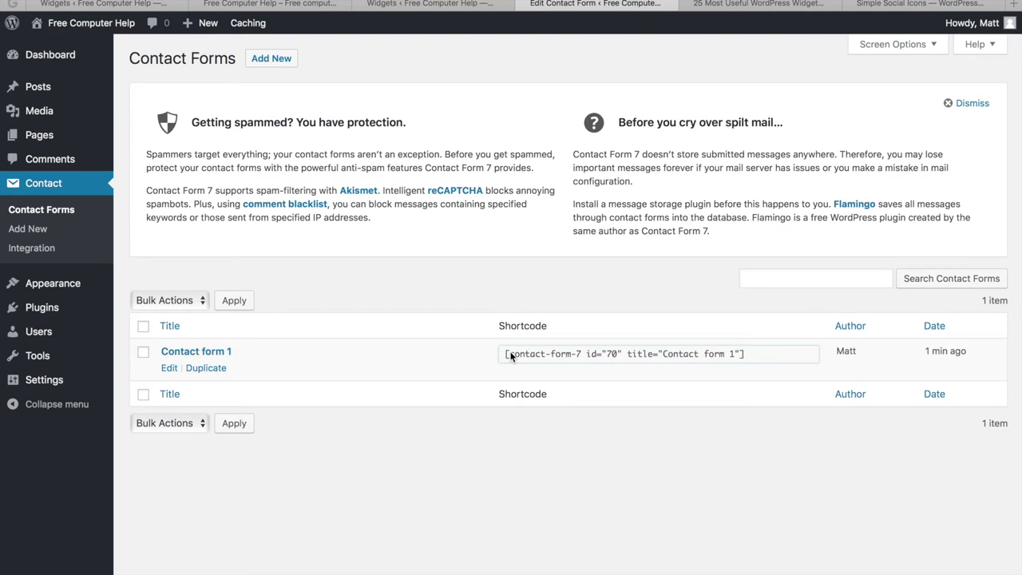
# Copy the [contact-form-7 id="70"] shortcode into the Contact page and update it.
pyautogui.moveTo(504, 354); pyautogui.dragTo(748, 355)
pyautogui.hotkey('ctrl', 'c')
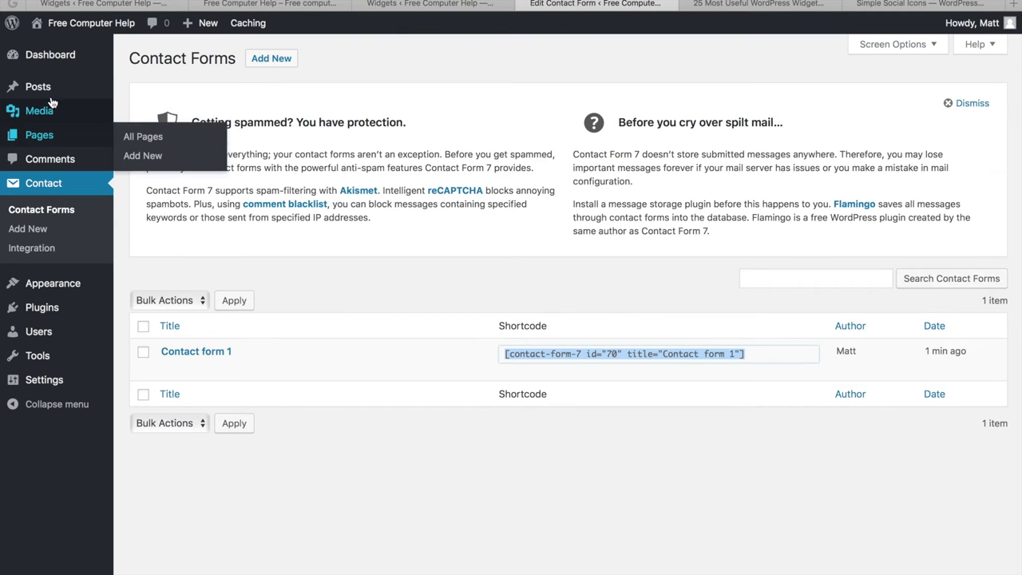
pyautogui.moveTo(43, 133)
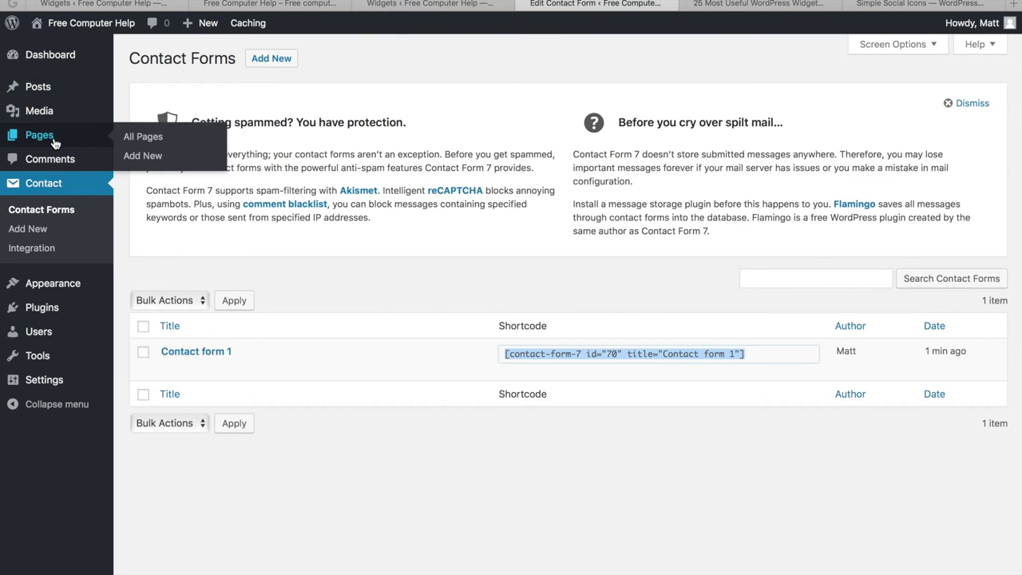
pyautogui.click(144, 138)
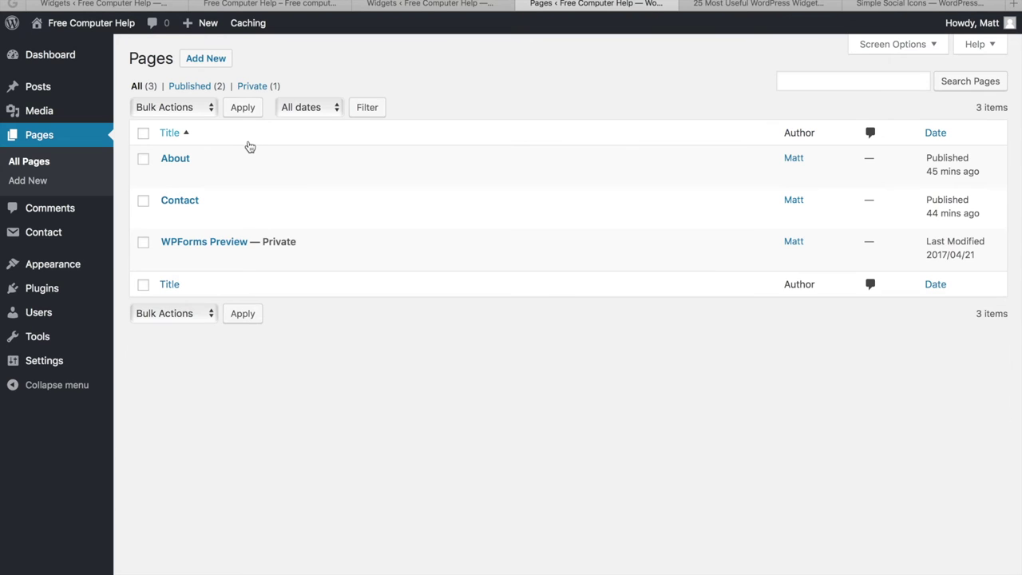
pyautogui.moveTo(189, 200)
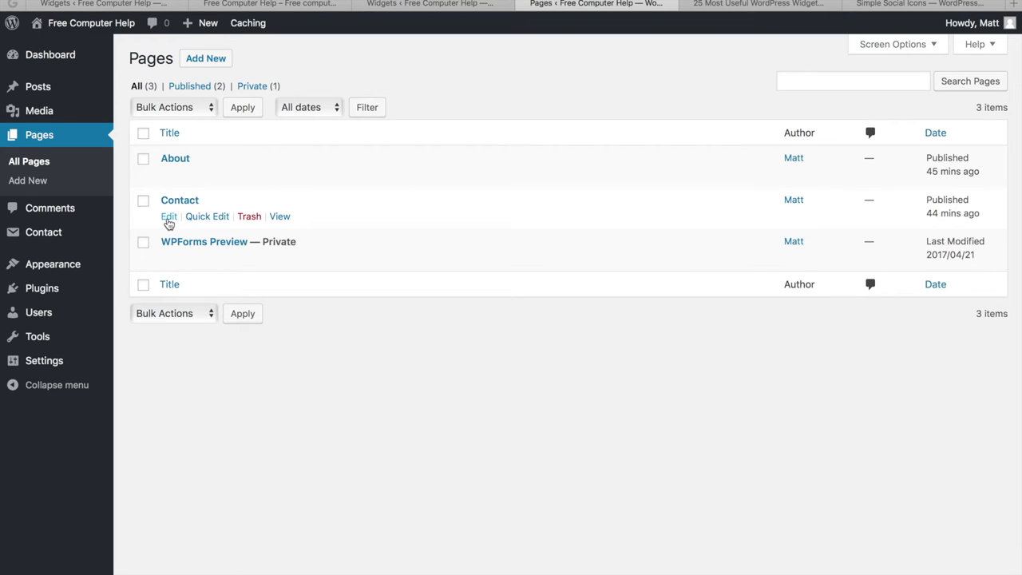
pyautogui.click(169, 217)
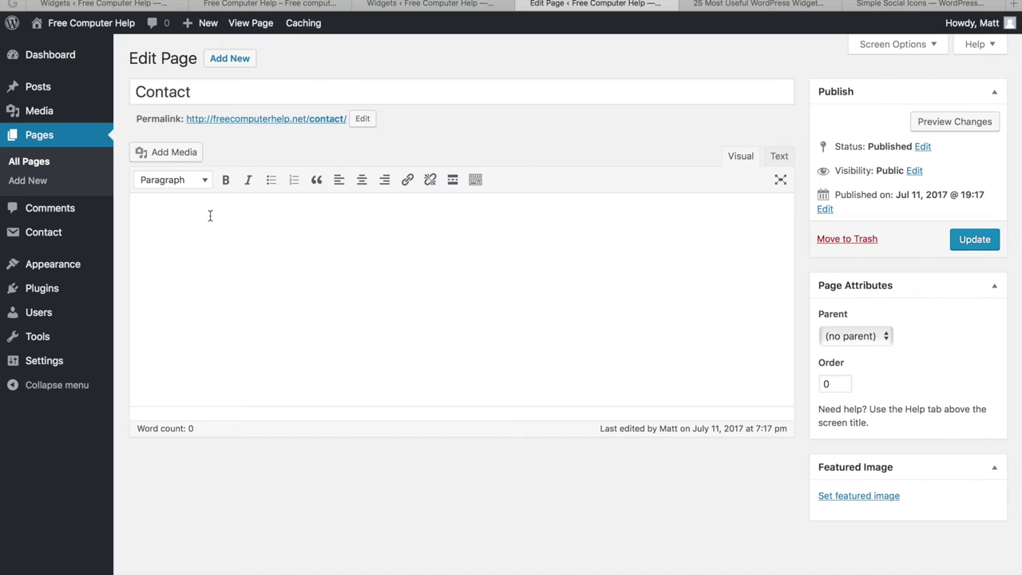
pyautogui.hotkey('ctrl', 'v')
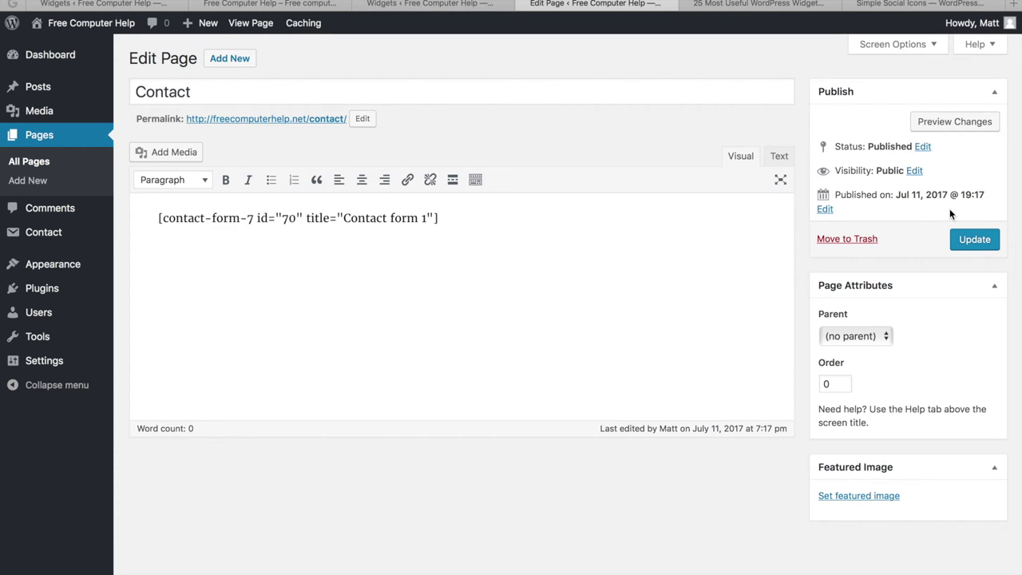
pyautogui.click(981, 242)
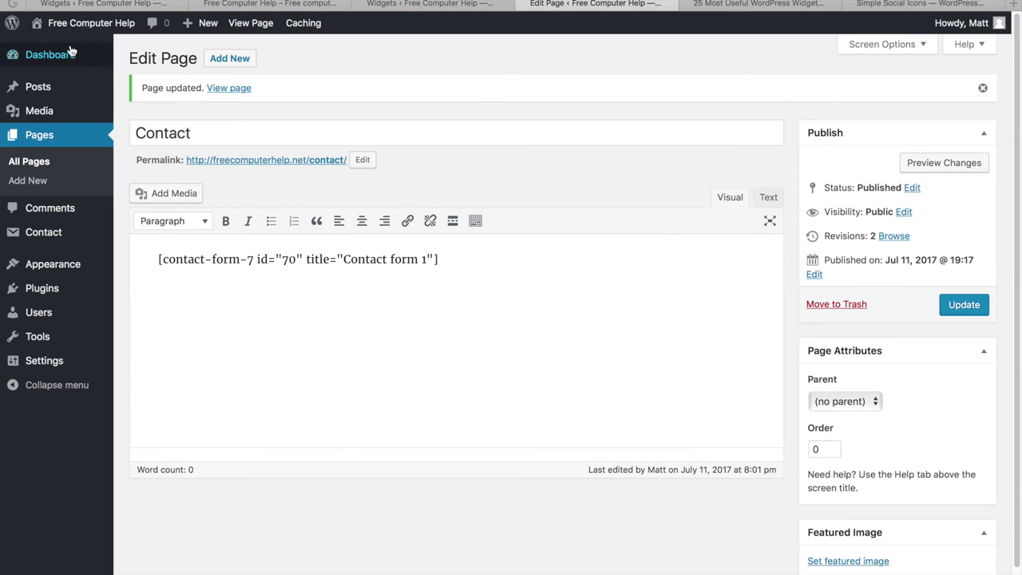
# Open the live site's Contact page to view the new form.
pyautogui.moveTo(75, 23)
pyautogui.click(68, 49)
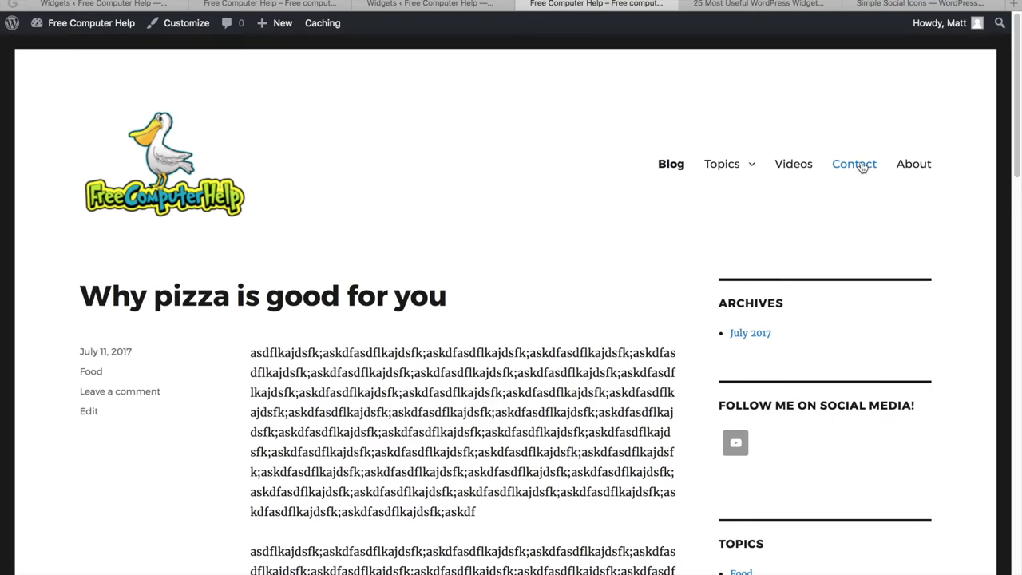
pyautogui.click(856, 165)
pyautogui.scroll(-3, 319, 267)
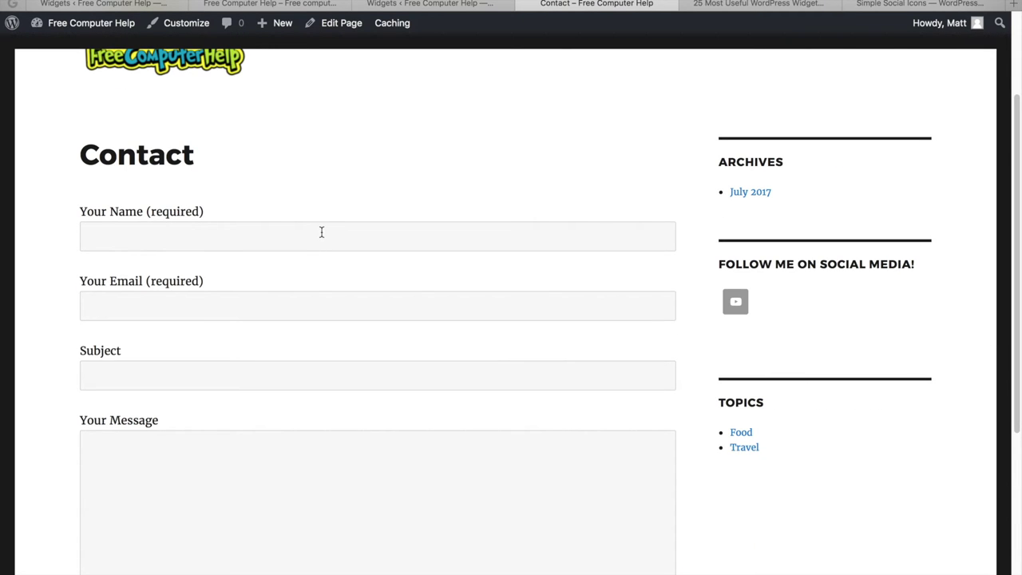
# Fill the name, email, subject and message fields with test text, then return to the Dashboard.
pyautogui.click(322, 231)
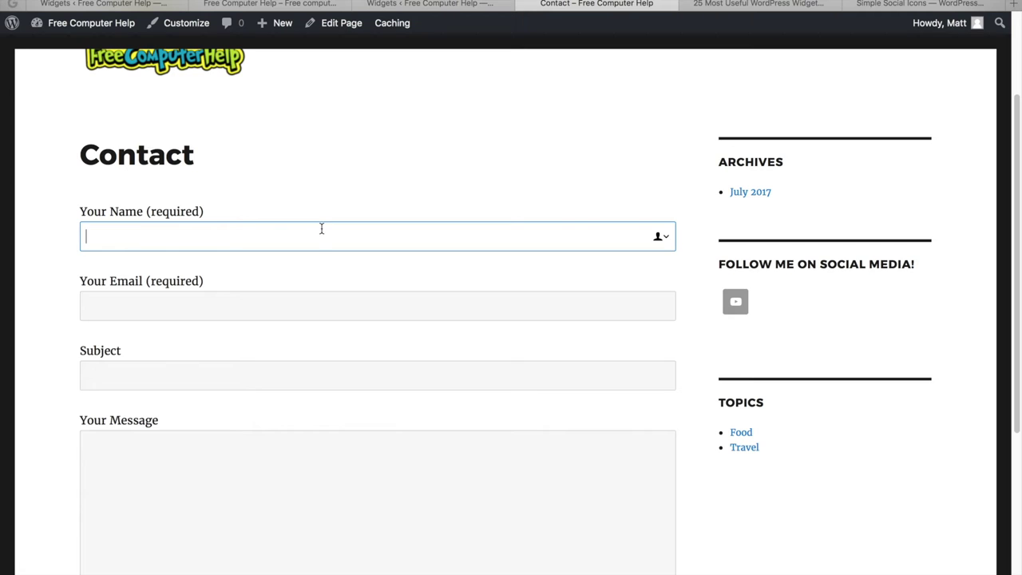
pyautogui.write('aDSads')
pyautogui.click(182, 307)
pyautogui.write('asdS')
pyautogui.press('Tab')
pyautogui.write('ads')
pyautogui.press('Tab')
pyautogui.write('sd')
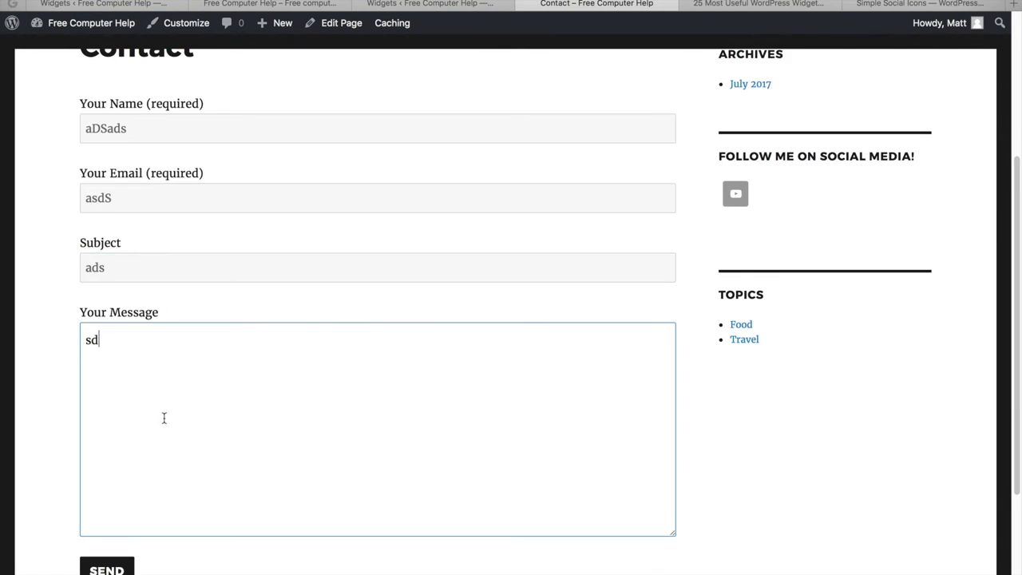
pyautogui.scroll(5, 276, 265)
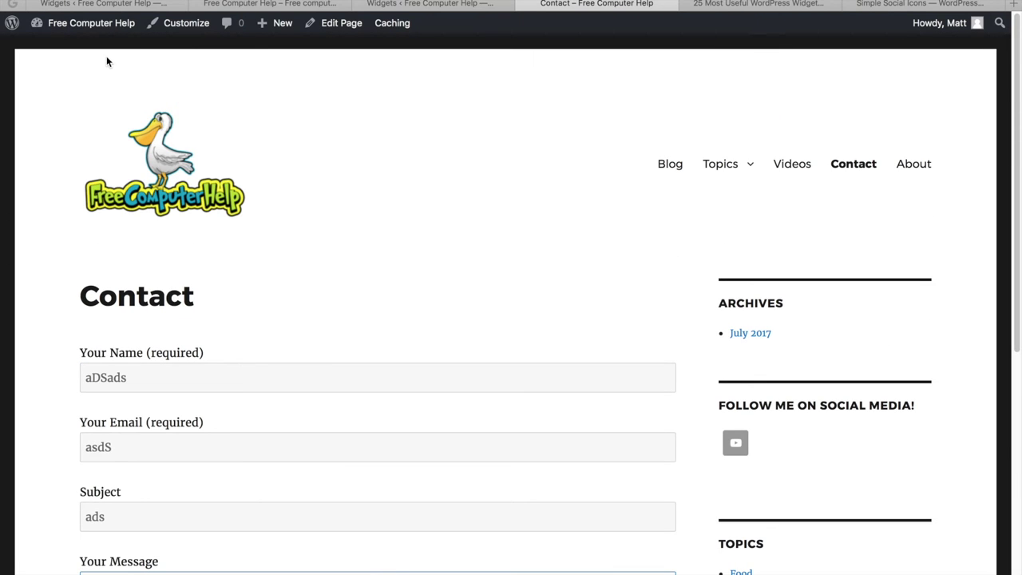
pyautogui.moveTo(104, 32)
pyautogui.click(55, 48)
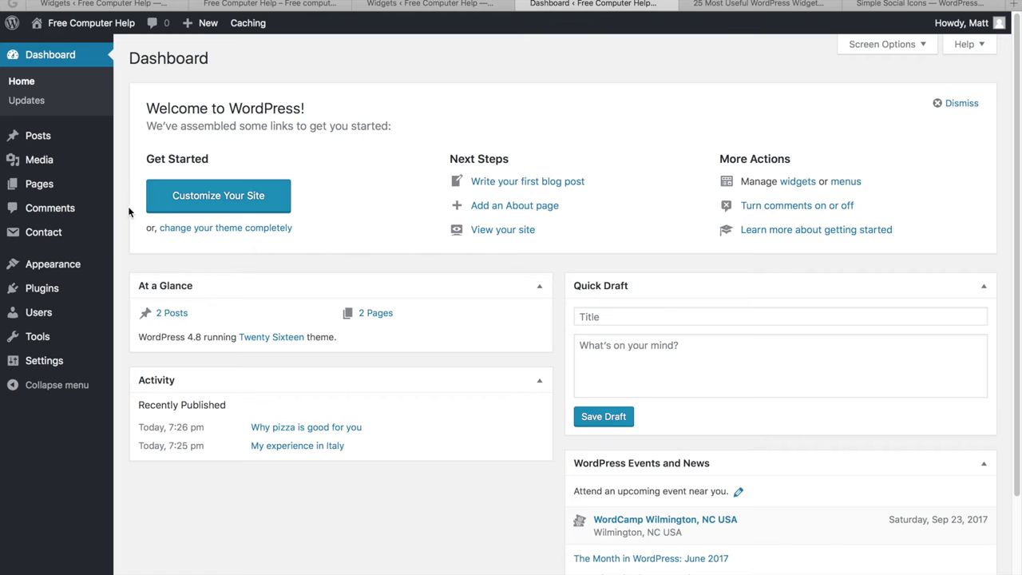
# Open Contact form 1 from Contact Form 7's settings and view its Mail tab.
pyautogui.moveTo(80, 292)
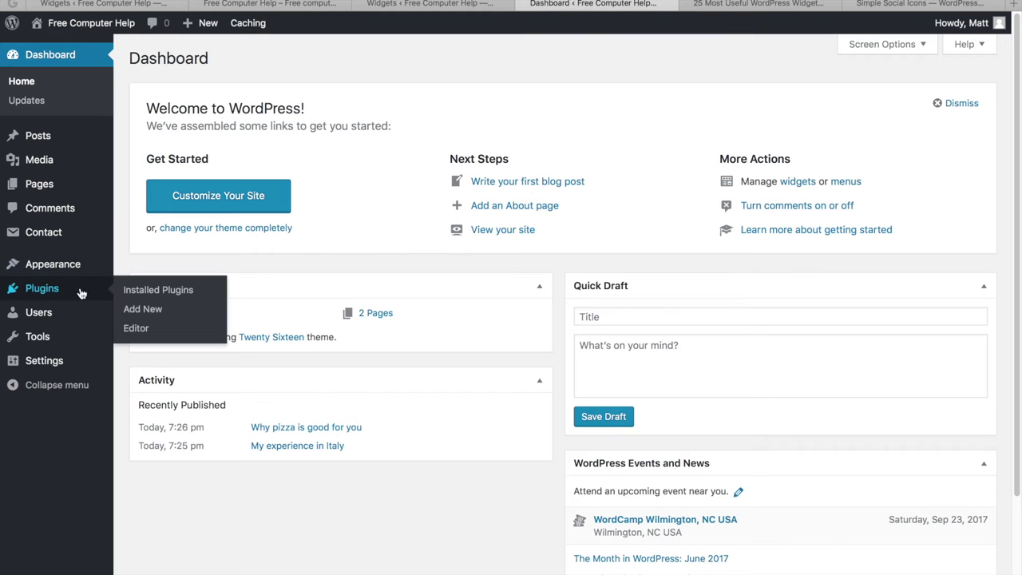
pyautogui.click(174, 289)
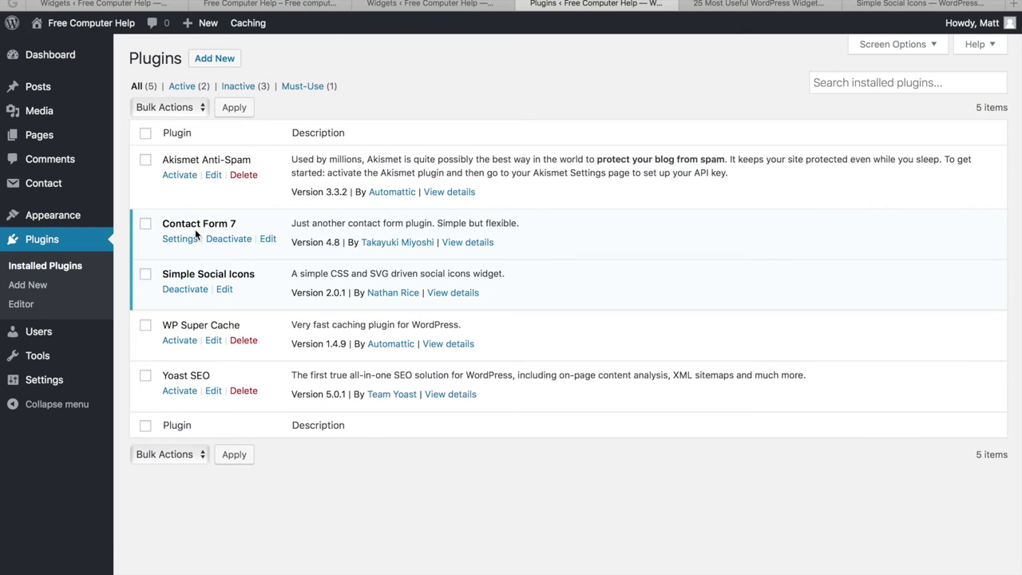
pyautogui.click(180, 240)
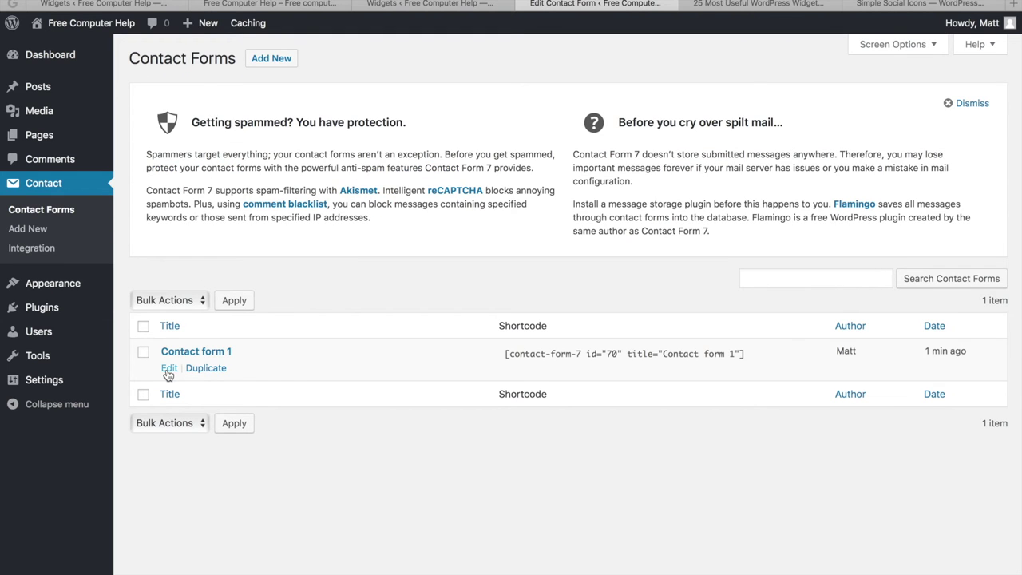
pyautogui.click(169, 369)
pyautogui.click(186, 192)
pyautogui.press('Left')
# Replace the name part of the Mail tab's To address and save Contact form 1.
pyautogui.click(204, 198)
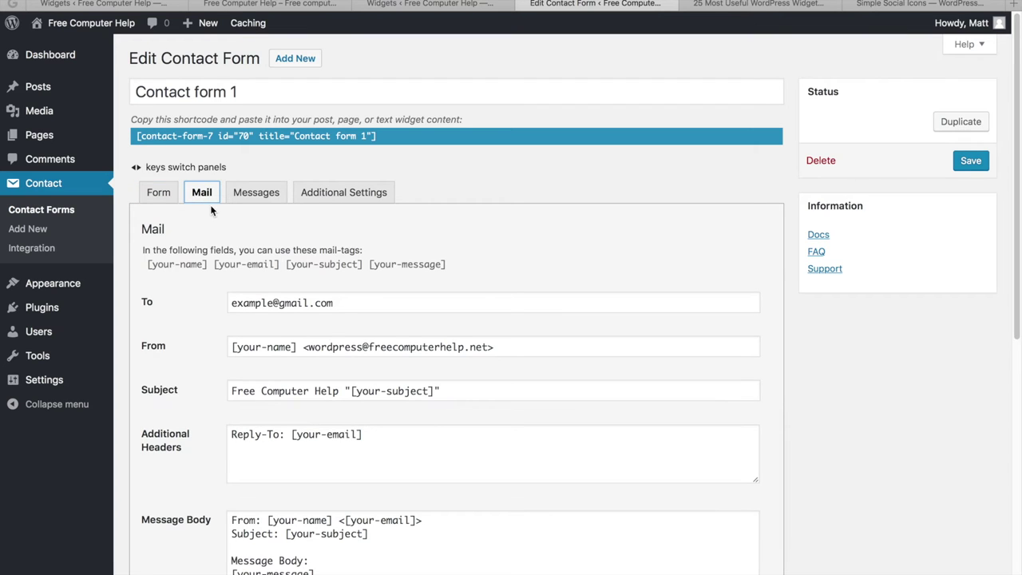
pyautogui.moveTo(274, 303); pyautogui.dragTo(219, 304)
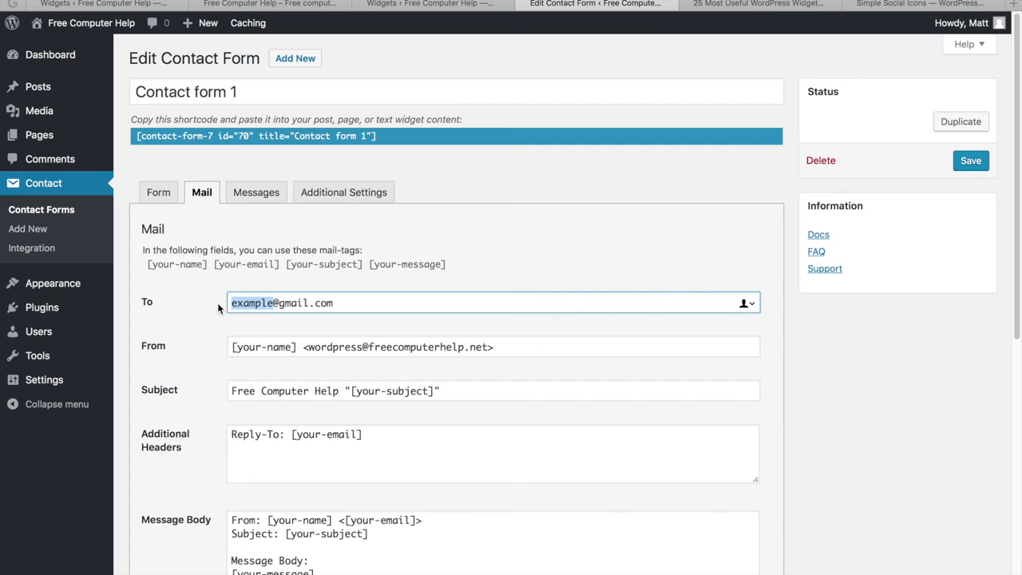
pyautogui.press('BackSpace')
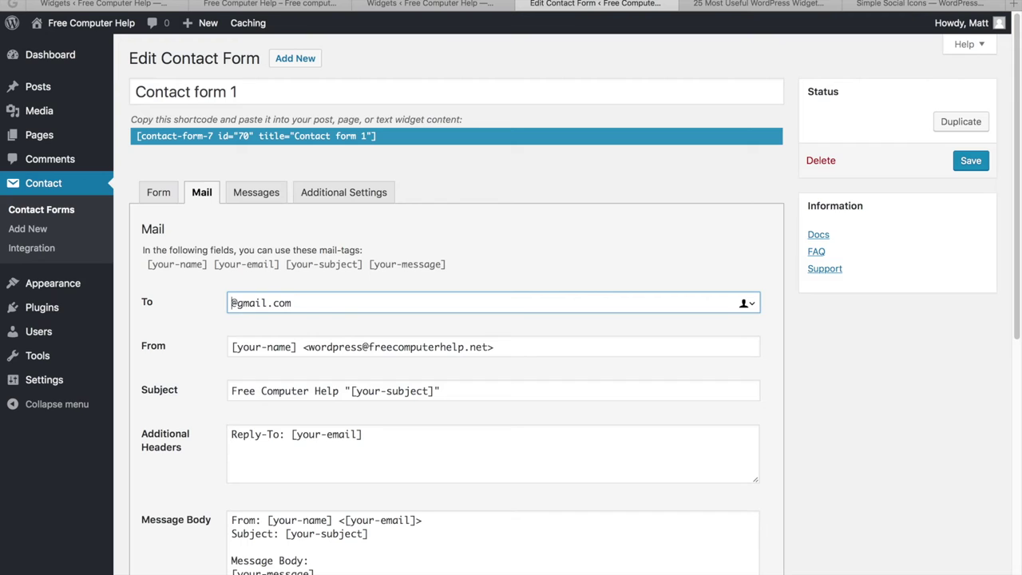
pyautogui.write('freecomputerh')
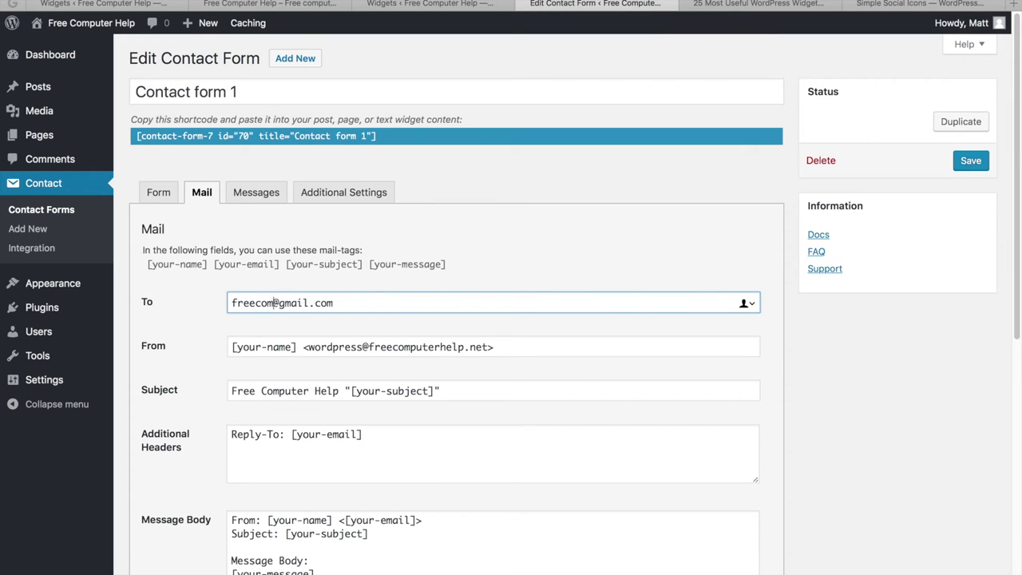
pyautogui.write('elp')
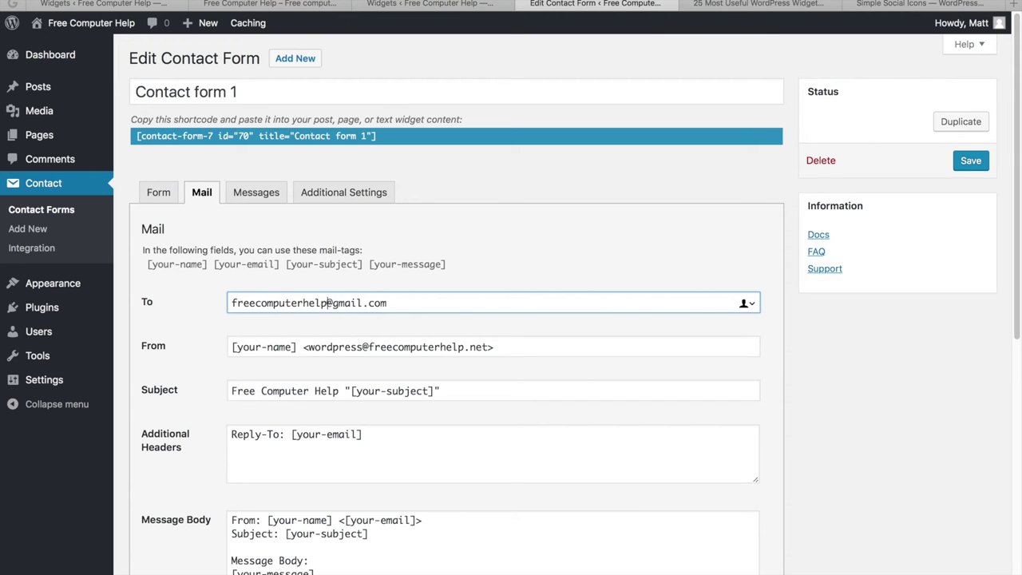
pyautogui.write('2342323')
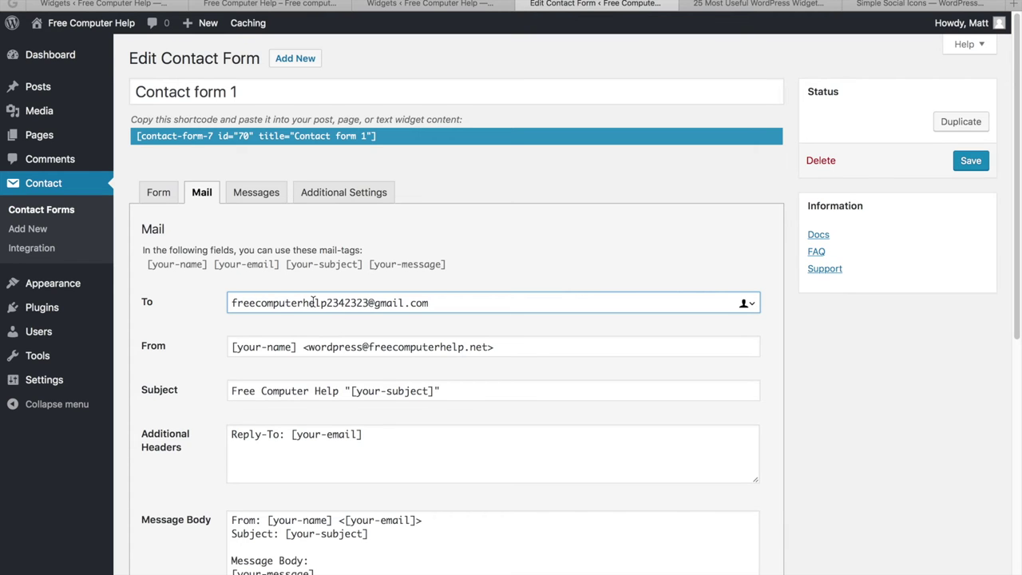
pyautogui.scroll(-9, 311, 301)
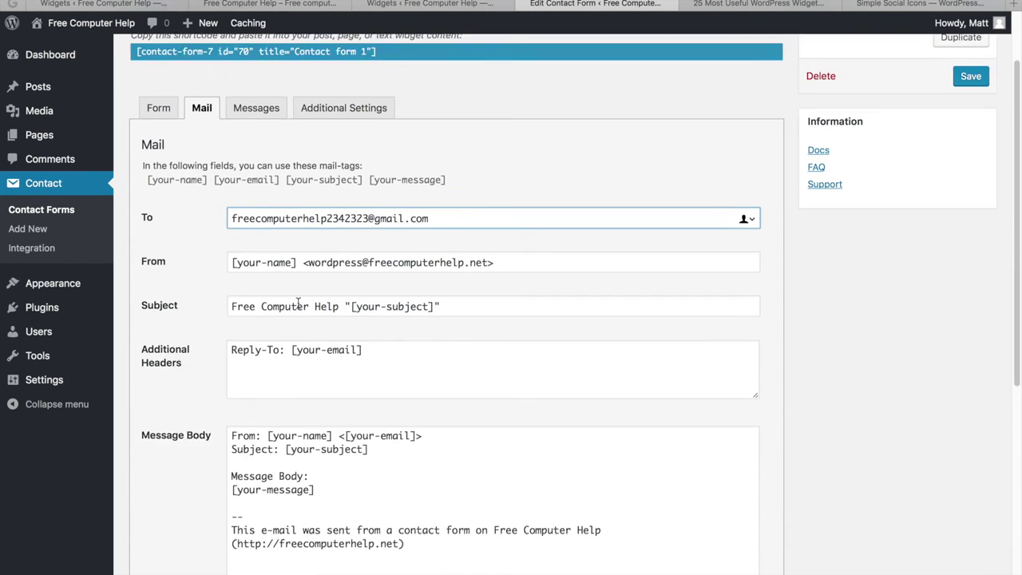
pyautogui.scroll(6, 191, 317)
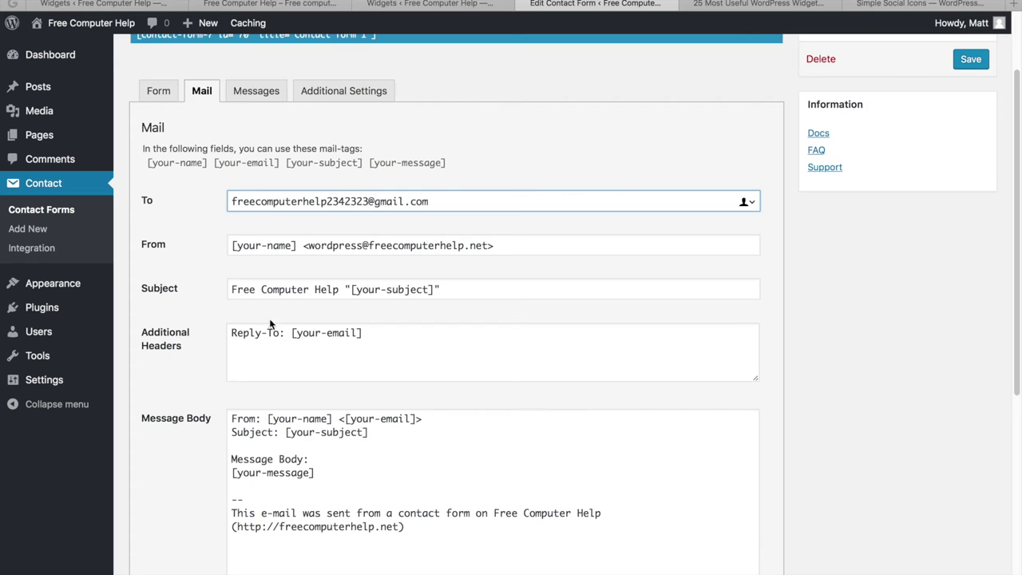
pyautogui.scroll(3, 196, 357)
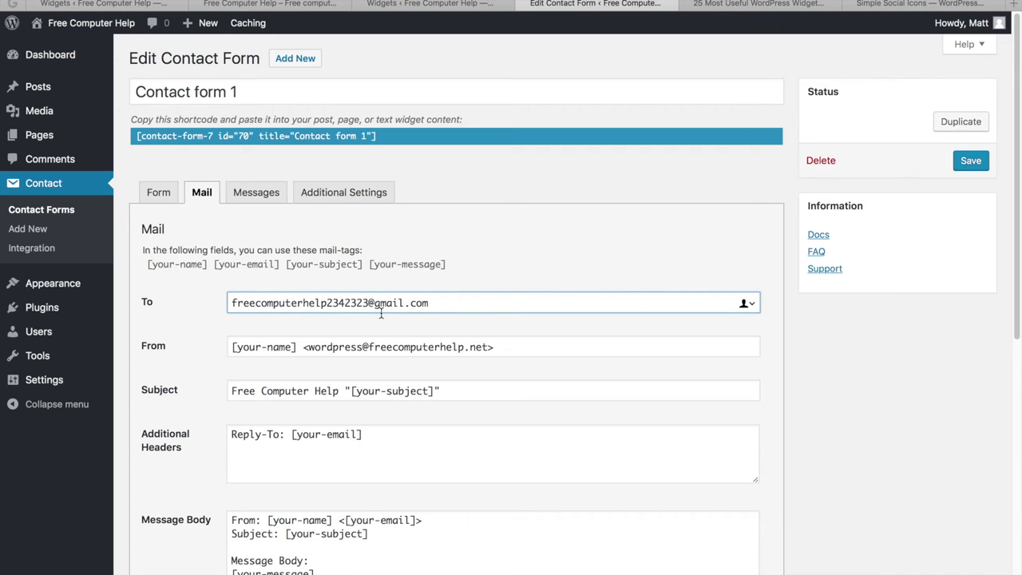
pyautogui.click(967, 160)
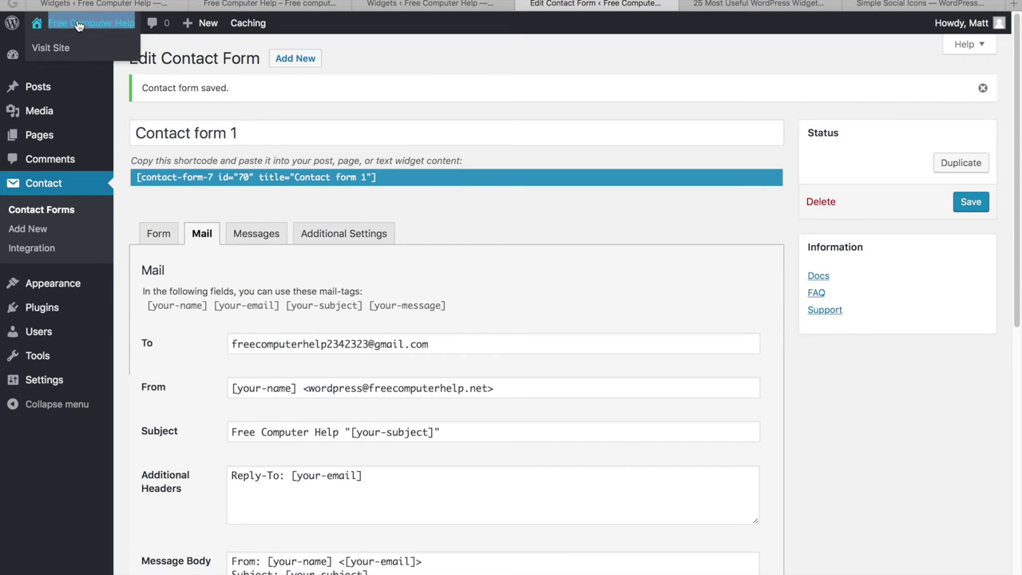
# View the live Contact page in a new tab, then return to the Edit Contact Form tab.
pyautogui.rightClick(73, 22)
pyautogui.rightClick(46, 35)
pyautogui.click(68, 44)
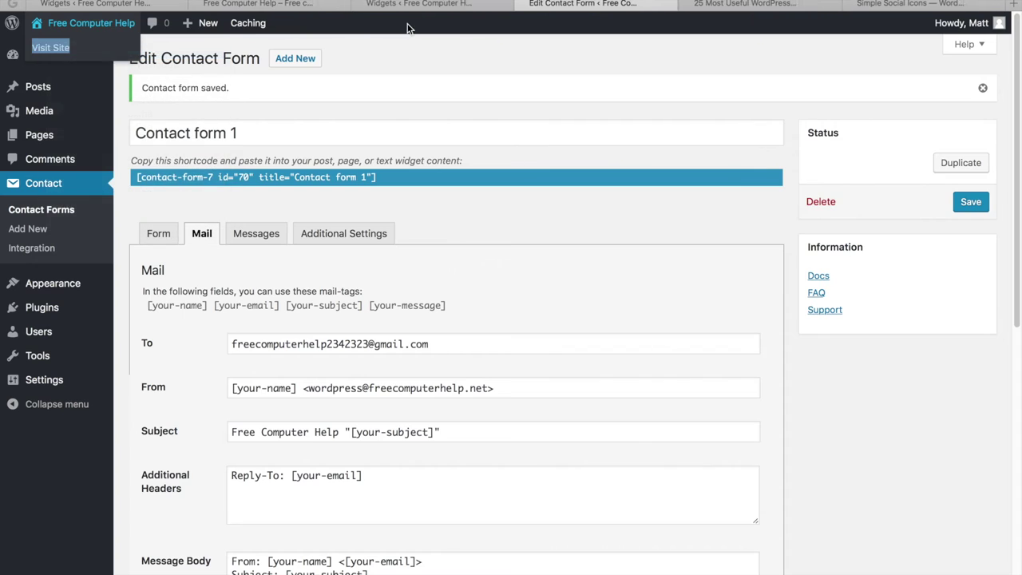
pyautogui.click(663, 10)
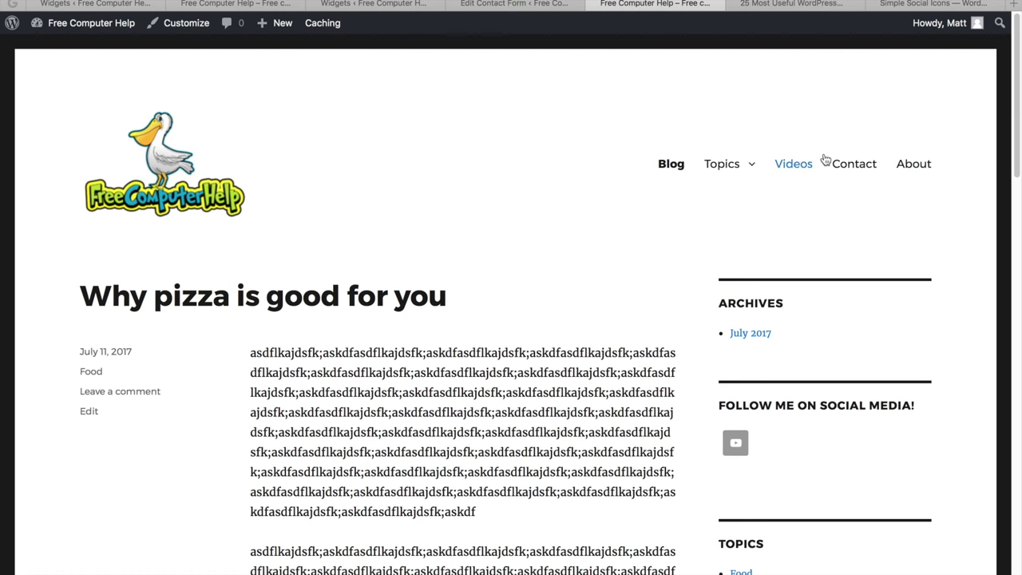
pyautogui.click(852, 166)
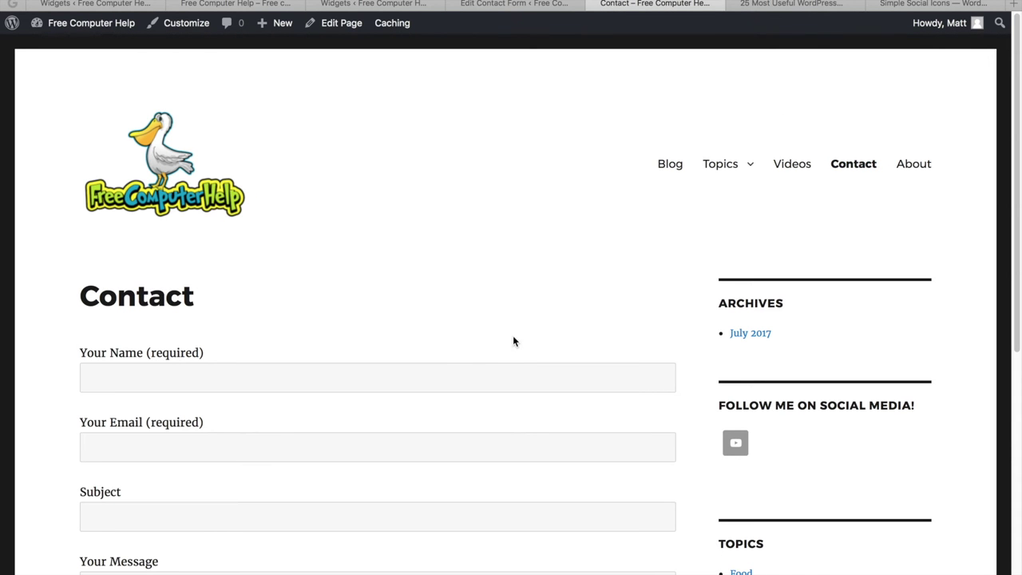
pyautogui.scroll(-5, 314, 410)
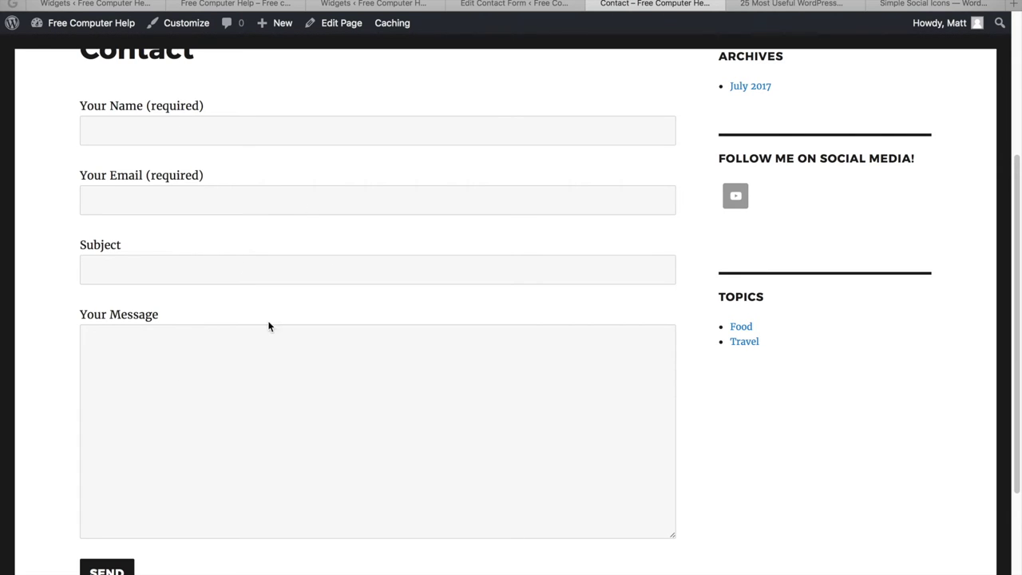
pyautogui.click(529, 6)
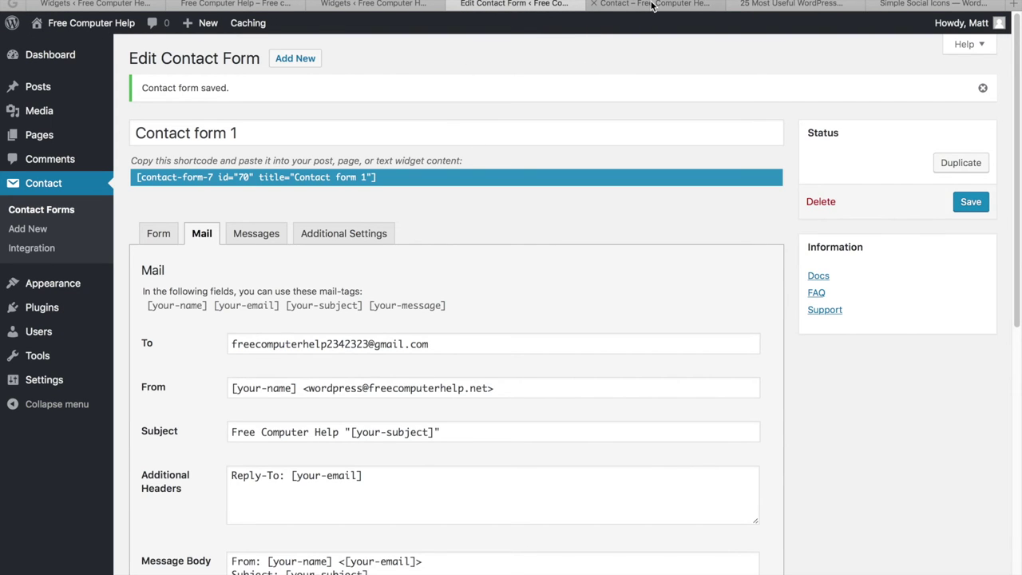
# Activate Akismet Anti-Spam from the Installed Plugins list.
pyautogui.moveTo(60, 310)
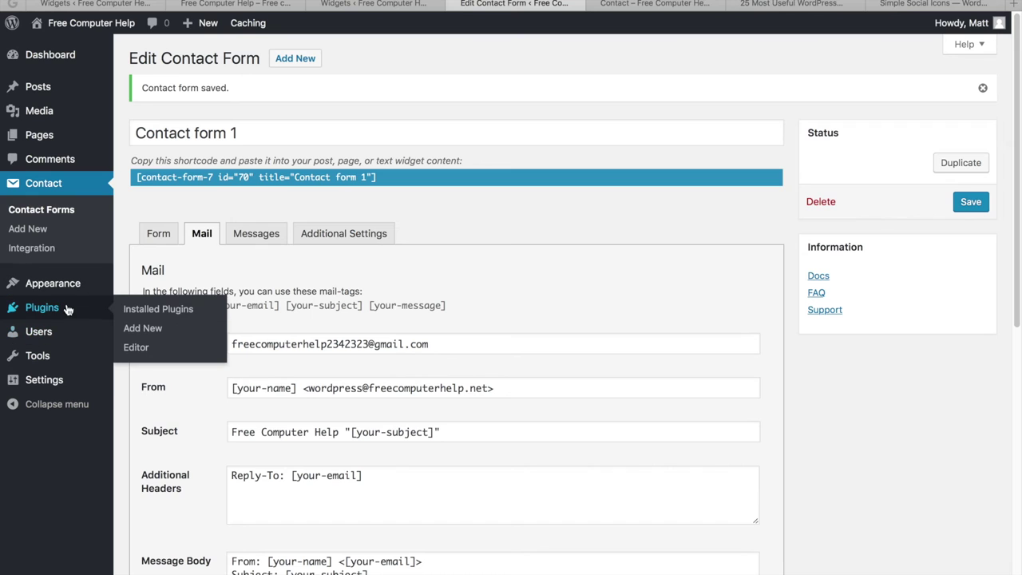
pyautogui.click(128, 312)
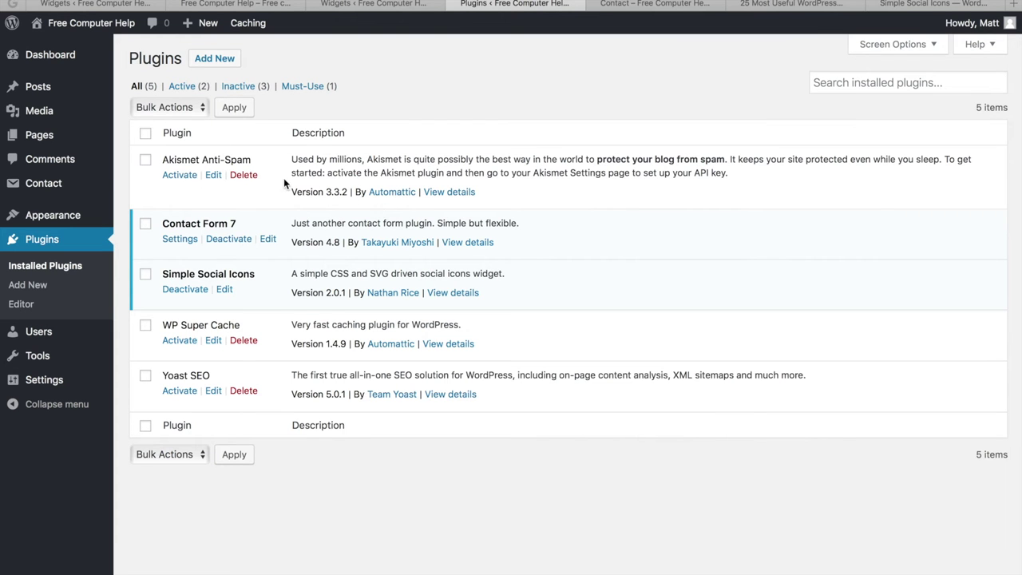
pyautogui.click(186, 175)
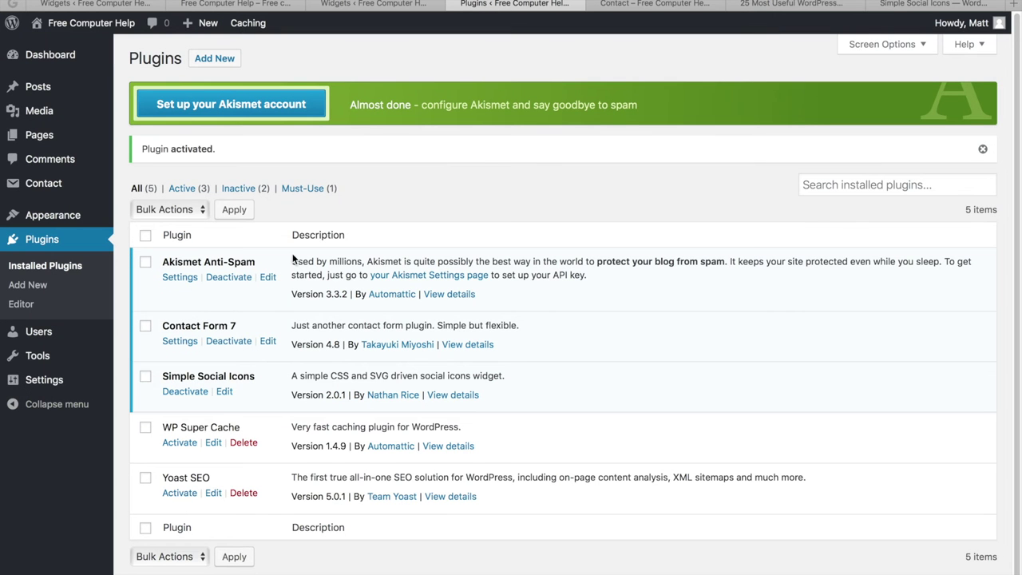
# Start Akismet's API key setup, close the Akismet website tab, and return to Installed Plugins.
pyautogui.click(178, 278)
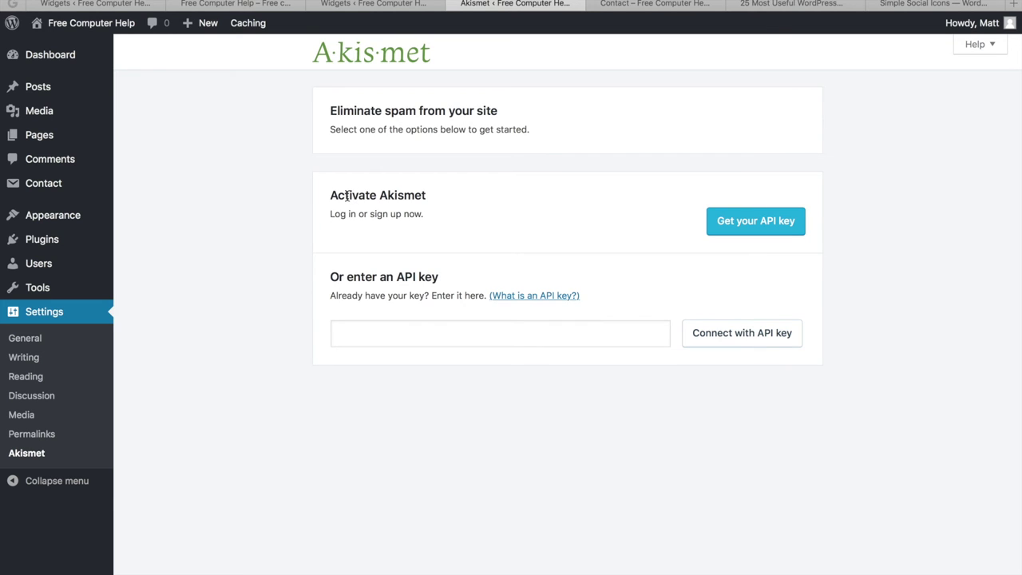
pyautogui.click(741, 222)
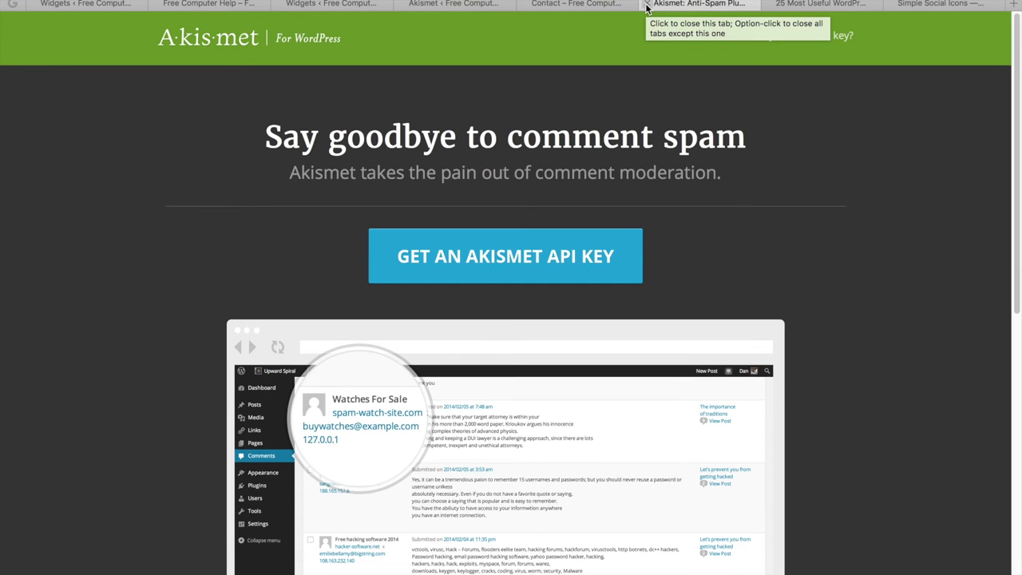
pyautogui.click(647, 4)
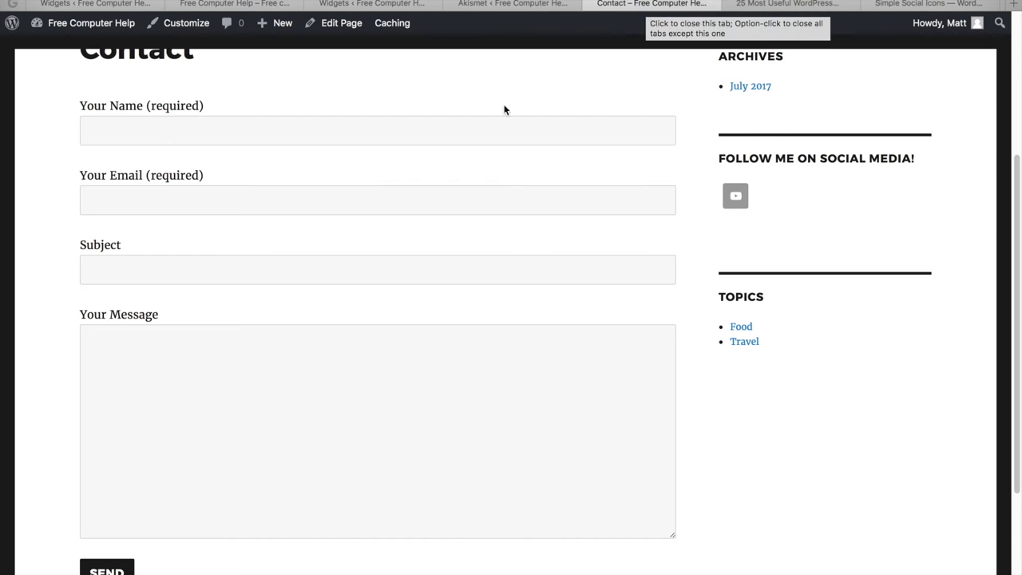
pyautogui.click(493, 5)
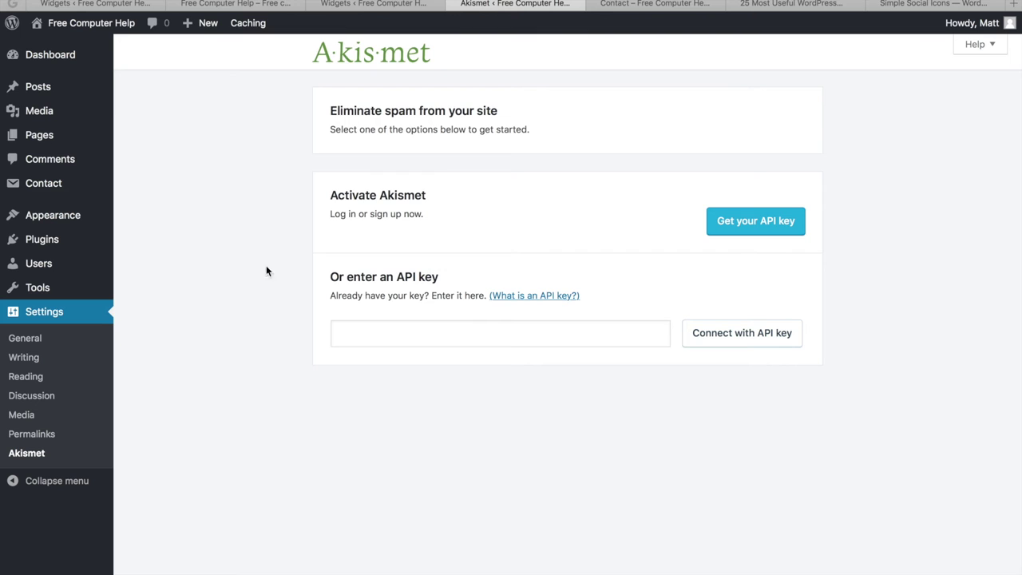
pyautogui.moveTo(58, 243)
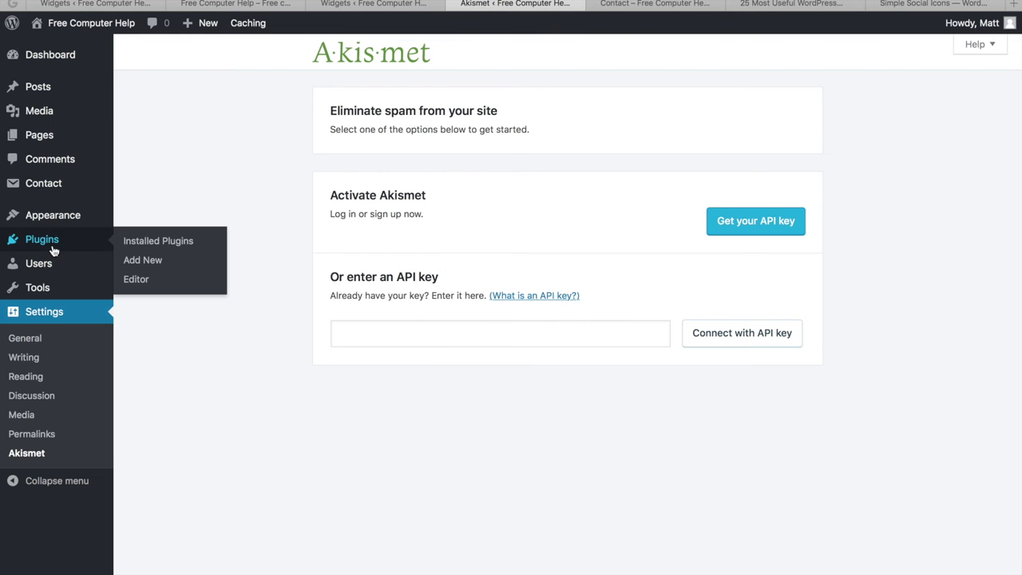
pyautogui.click(145, 241)
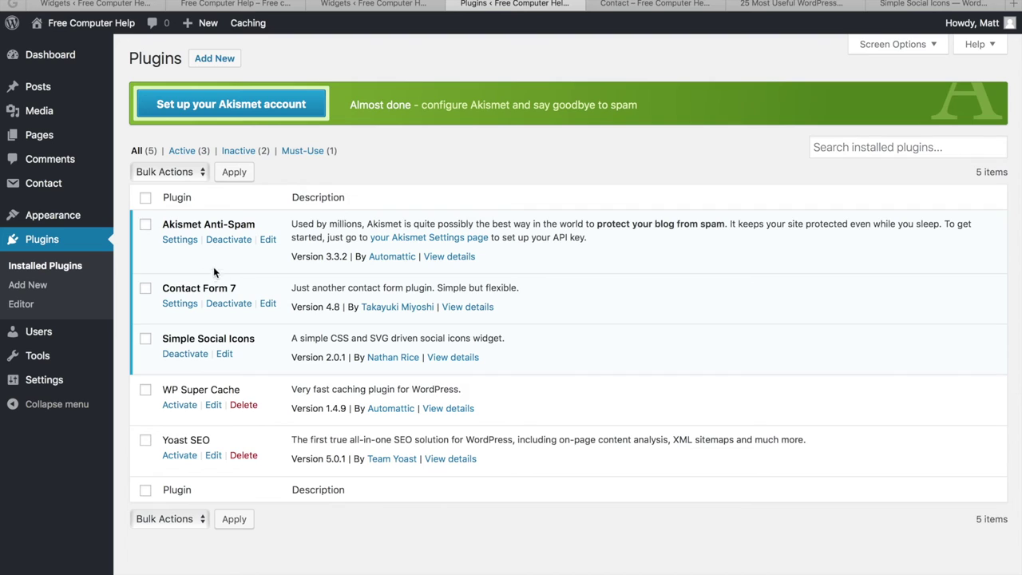
# Activate WP Super Cache, then switch back to the live Contact page tab.
pyautogui.click(180, 405)
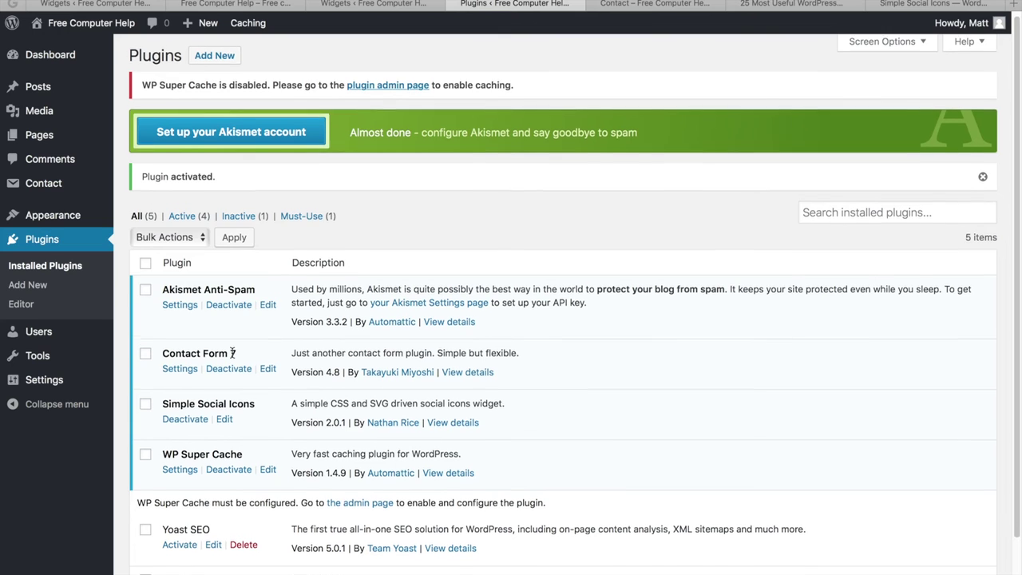
pyautogui.scroll(-1, 232, 341)
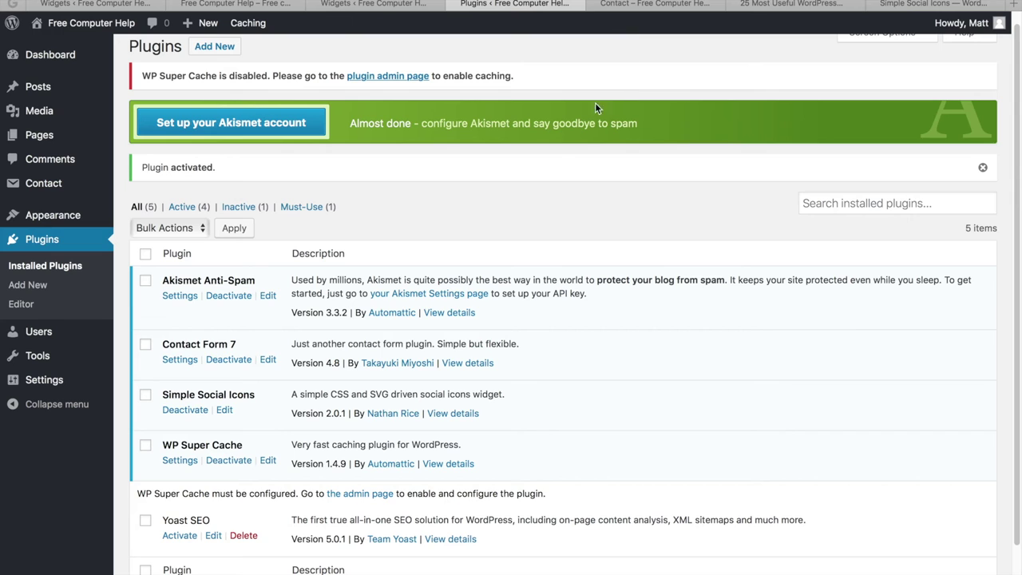
pyautogui.click(667, 4)
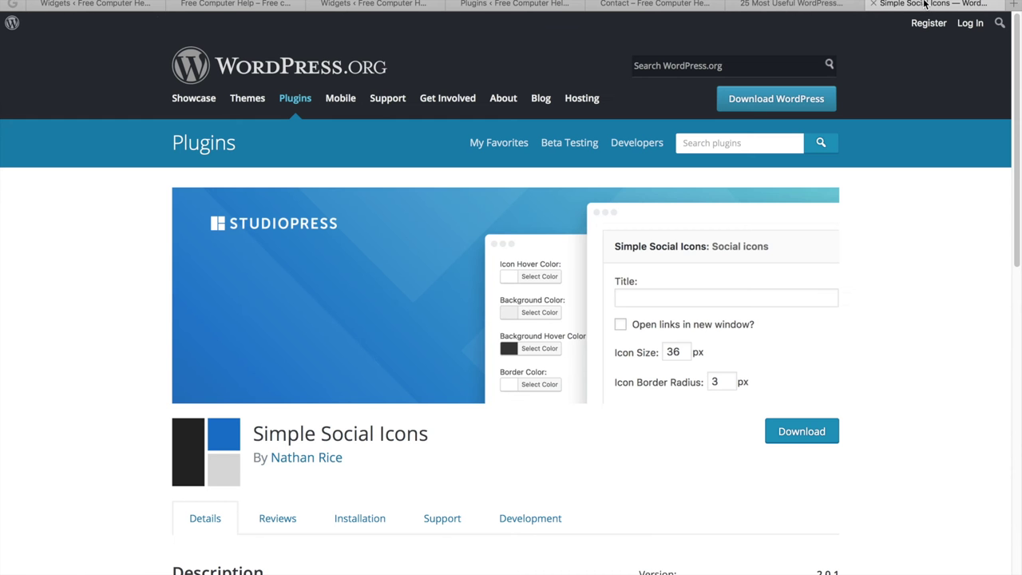
# Review the Simple Social Icons installation steps and its support forum on WordPress.org.
pyautogui.click(903, 4)
pyautogui.scroll(-3, 320, 188)
pyautogui.scroll(-4, 254, 268)
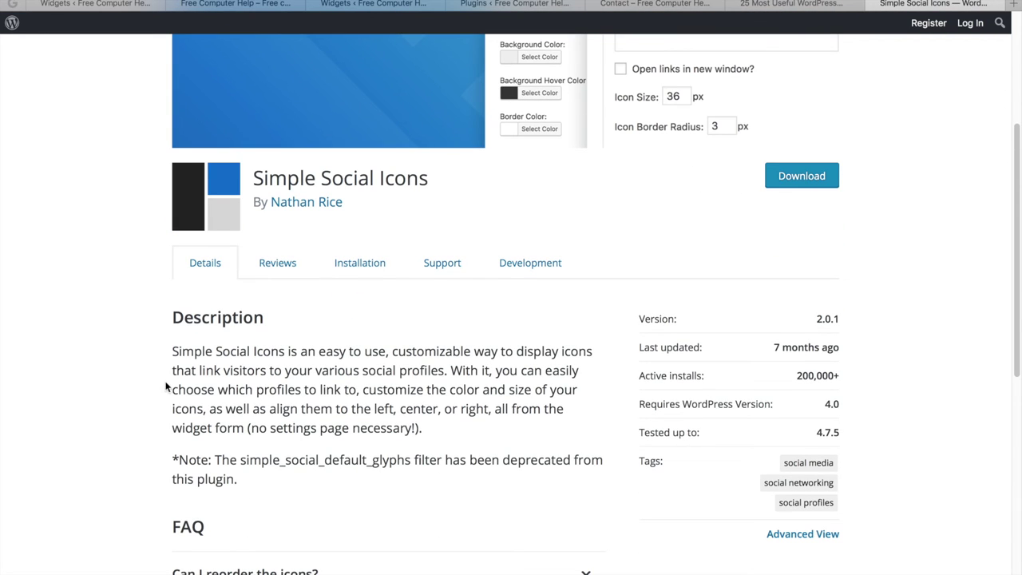
pyautogui.click(368, 275)
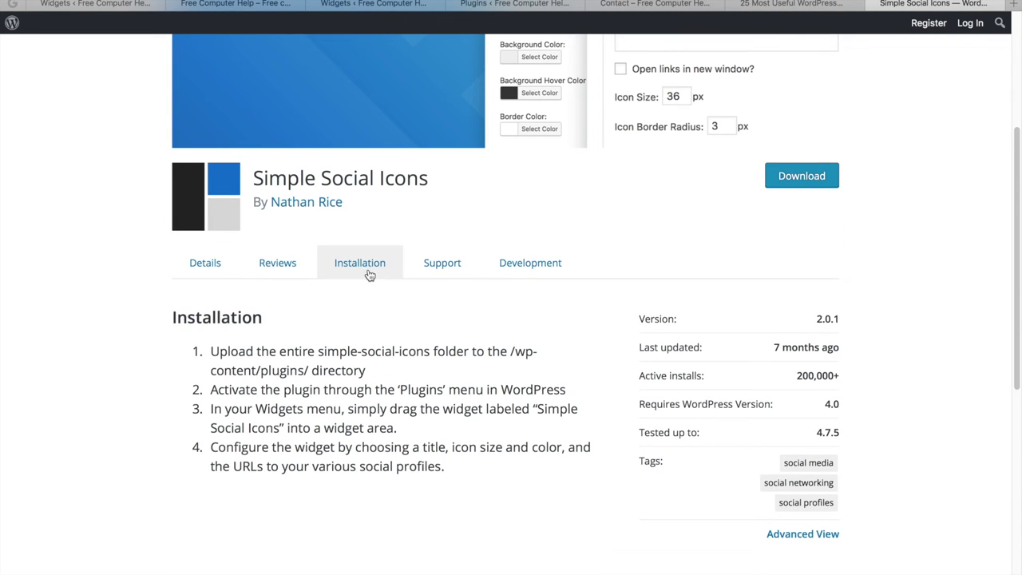
pyautogui.moveTo(209, 351); pyautogui.dragTo(373, 467)
pyautogui.click(433, 271)
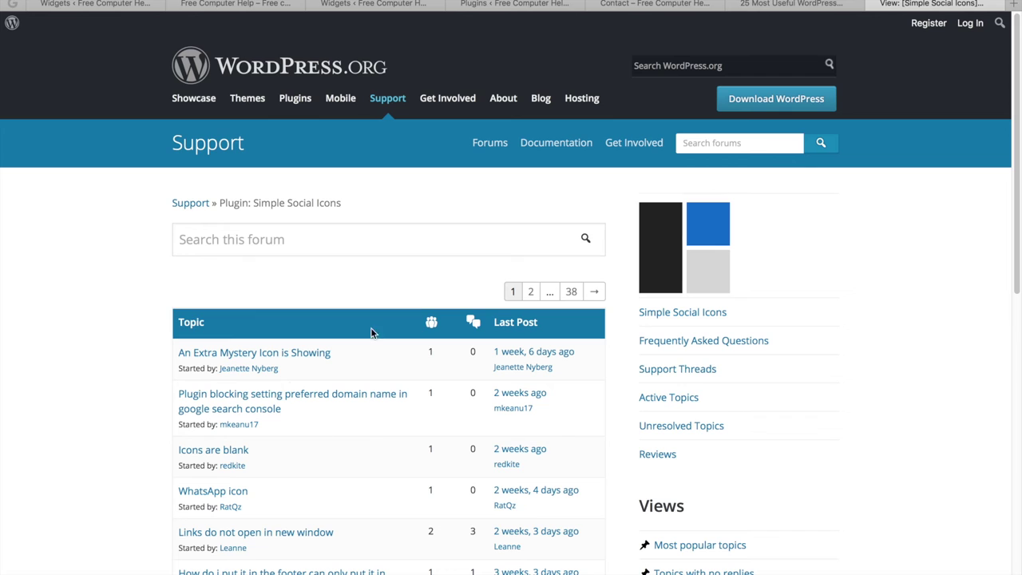
# Go to the WordPress.org plugin directory home and close the useful-plugins article and Contact tabs.
pyautogui.click(303, 108)
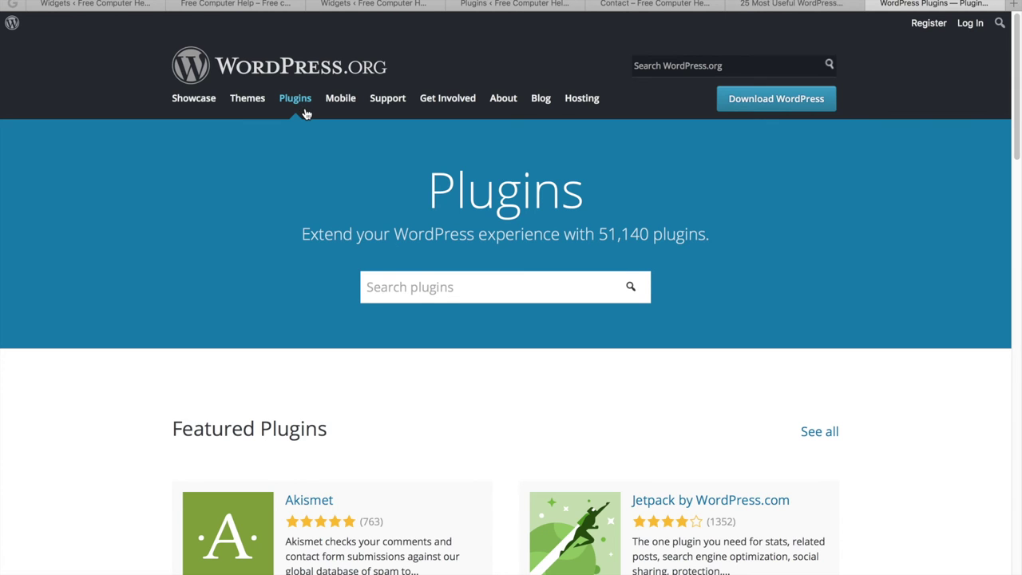
pyautogui.scroll(-2, 239, 174)
pyautogui.click(762, 5)
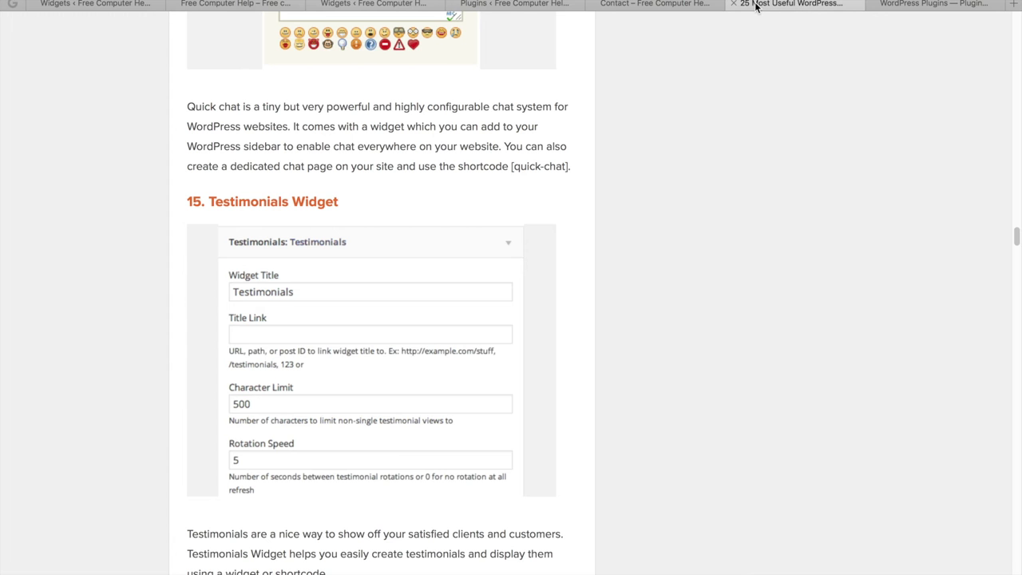
pyautogui.click(733, 5)
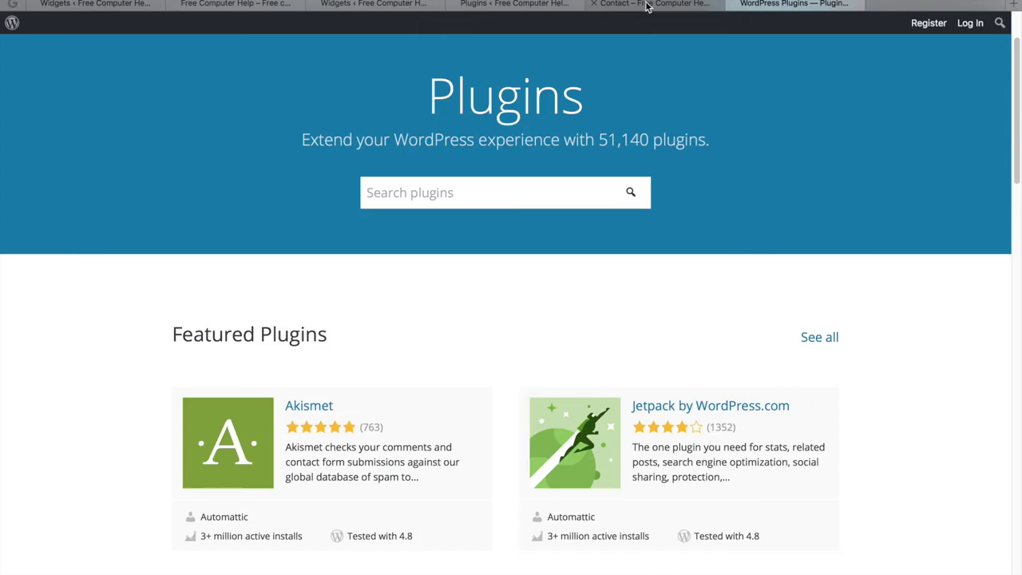
pyautogui.click(640, 4)
pyautogui.click(597, 5)
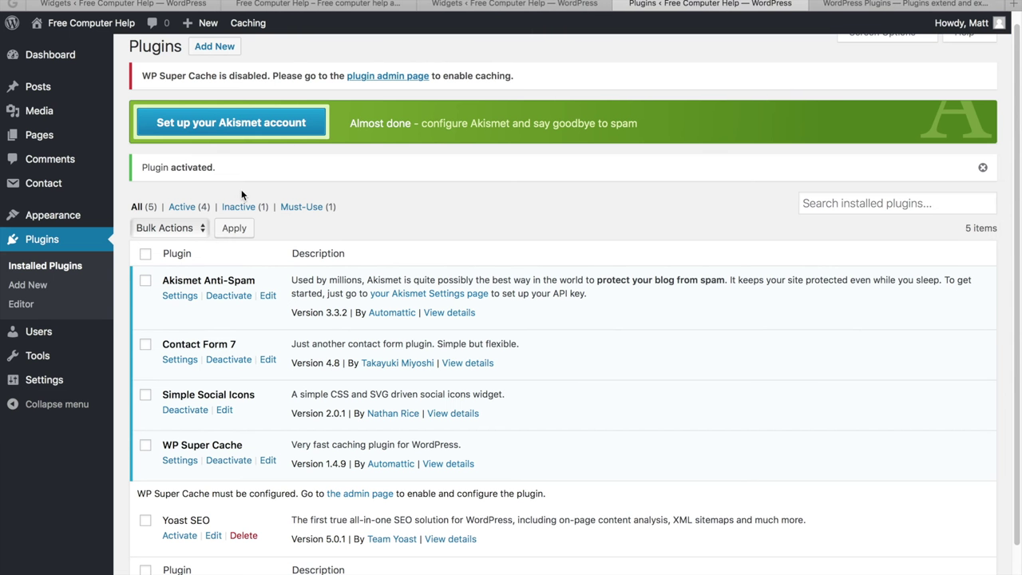
# View the Popular tab under Add Plugins, then return to the WordPress.org plugin directory.
pyautogui.scroll(1, 232, 54)
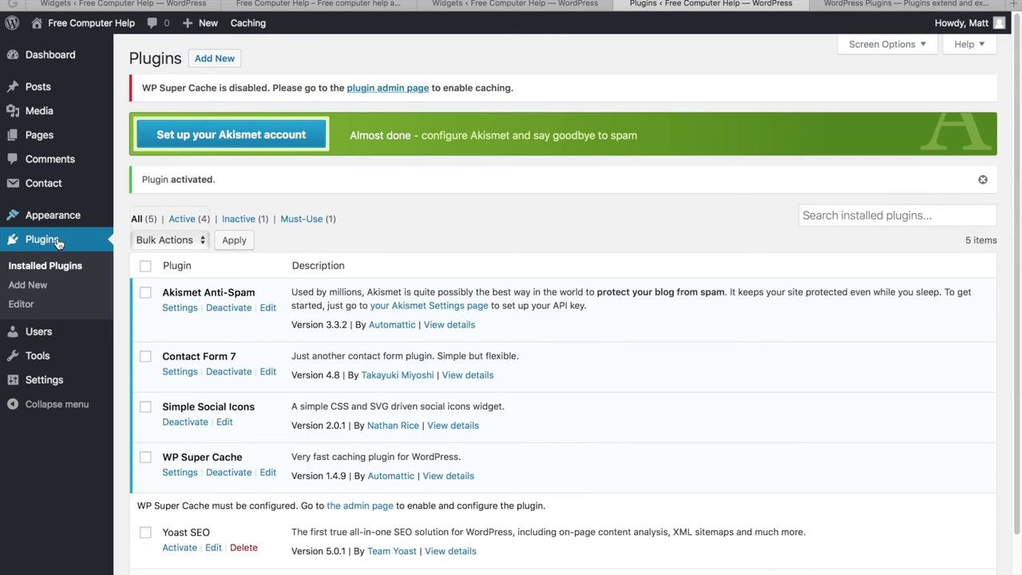
pyautogui.click(232, 59)
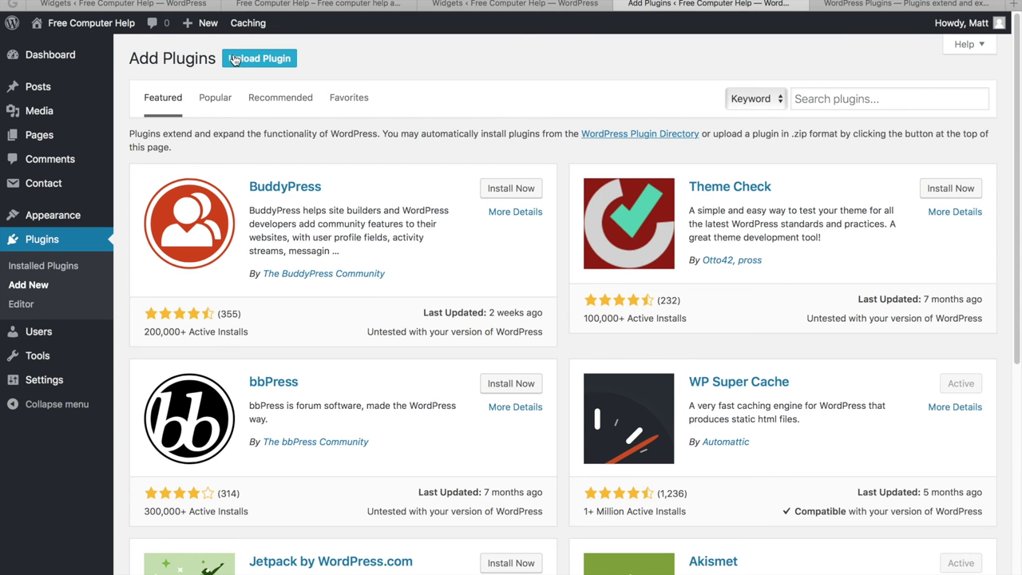
pyautogui.click(216, 98)
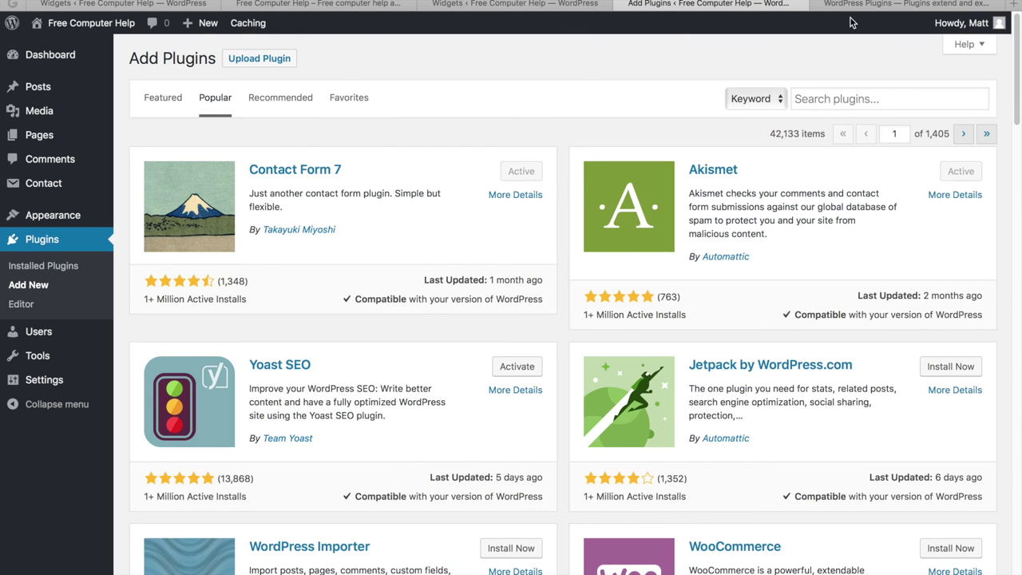
pyautogui.click(851, 4)
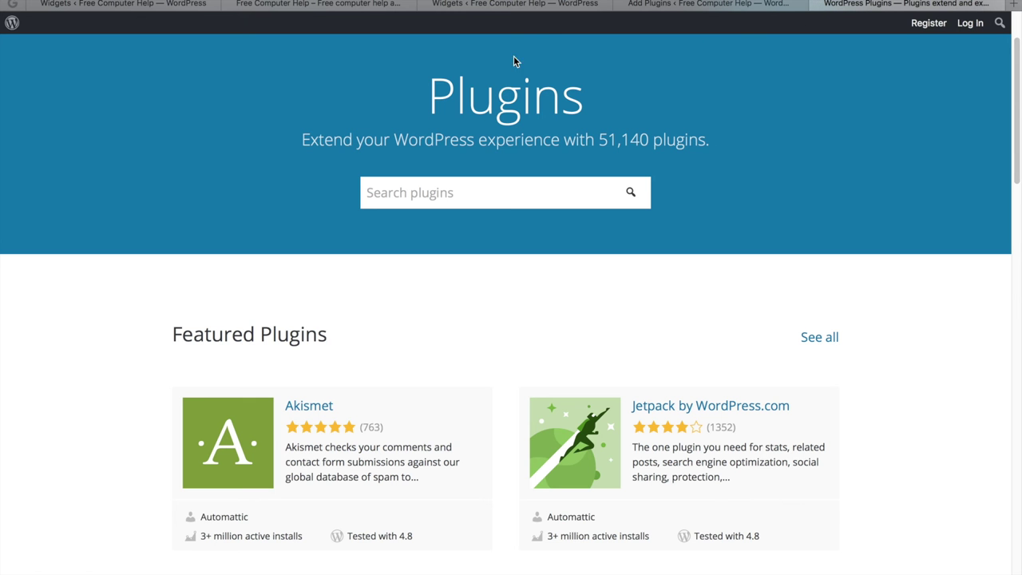
# Scroll the WordPress.org directory home down to the Popular Plugins section.
pyautogui.scroll(2, 519, 144)
pyautogui.scroll(-5, 362, 194)
pyautogui.scroll(-1, 338, 194)
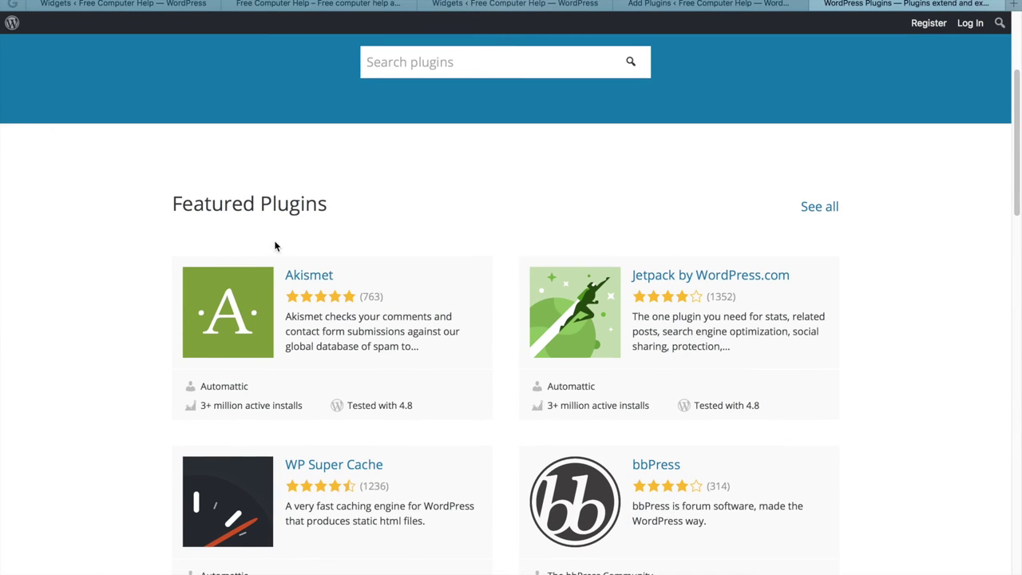
pyautogui.scroll(-1, 271, 254)
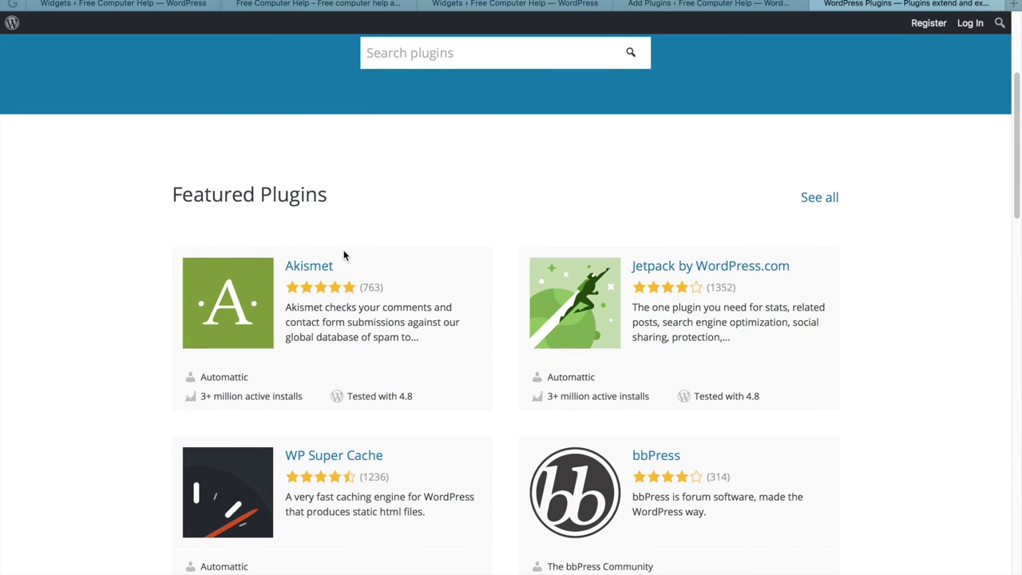
pyautogui.scroll(-2, 344, 249)
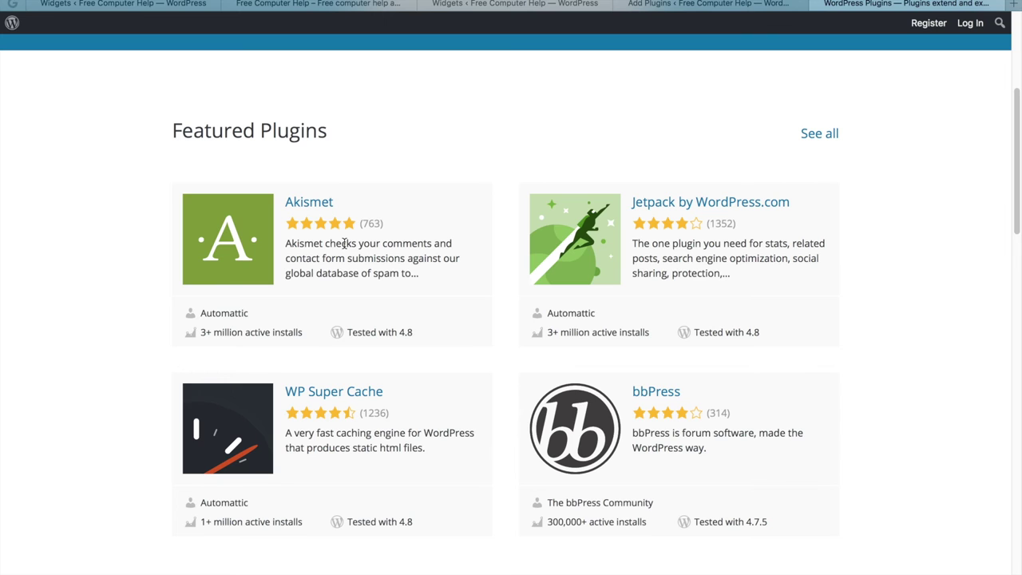
pyautogui.scroll(-5, 356, 237)
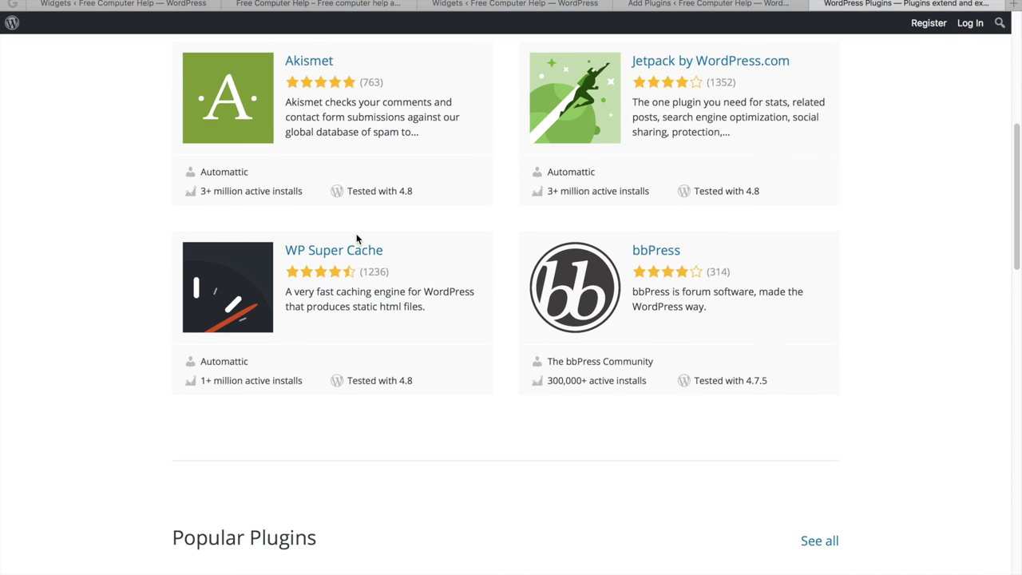
pyautogui.scroll(-5, 356, 233)
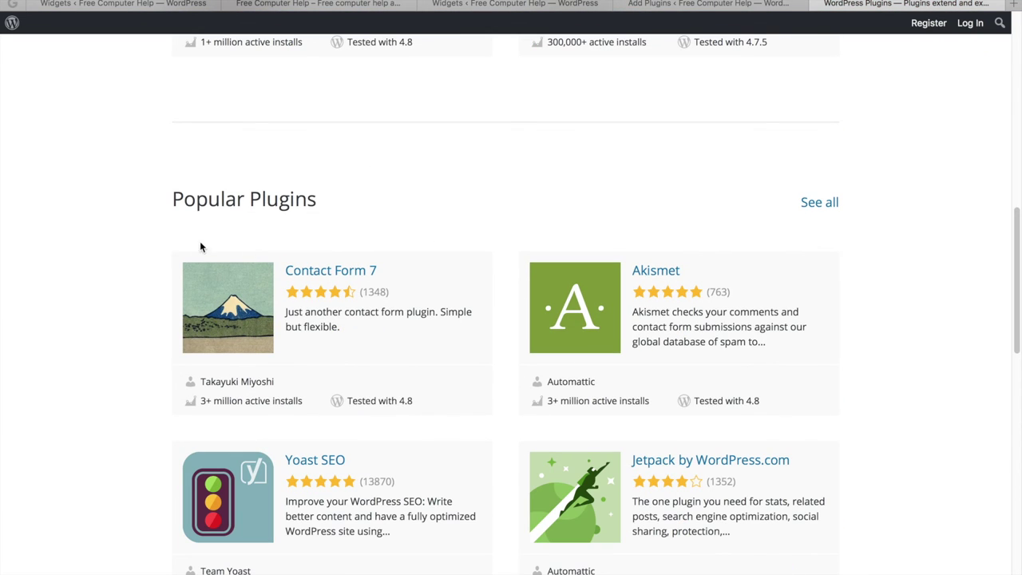
pyautogui.scroll(-2, 370, 217)
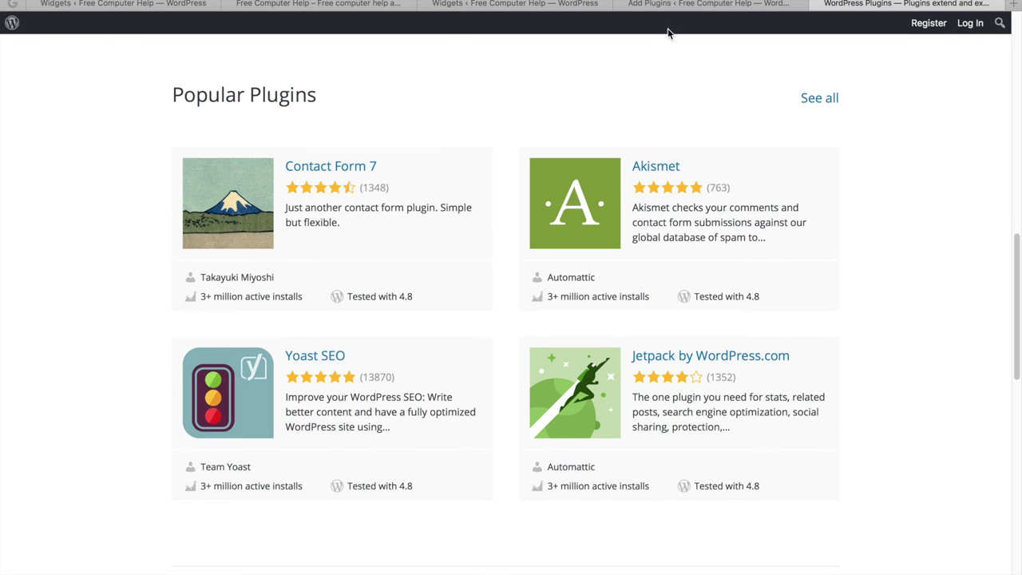
# Compare with the dashboard's Popular list, then browse WordPress.org's full Popular plugins listing.
pyautogui.click(668, 6)
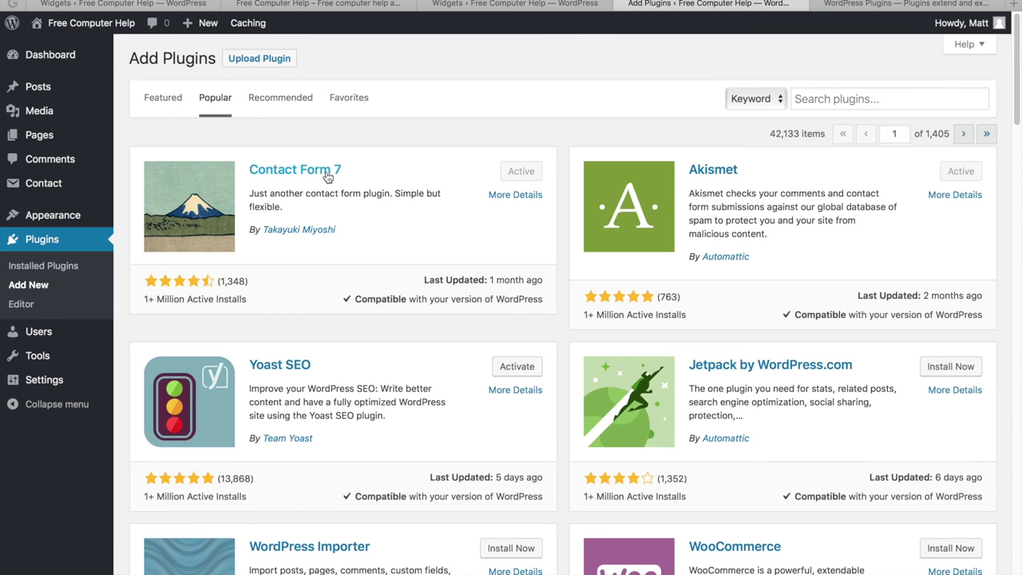
pyautogui.click(878, 5)
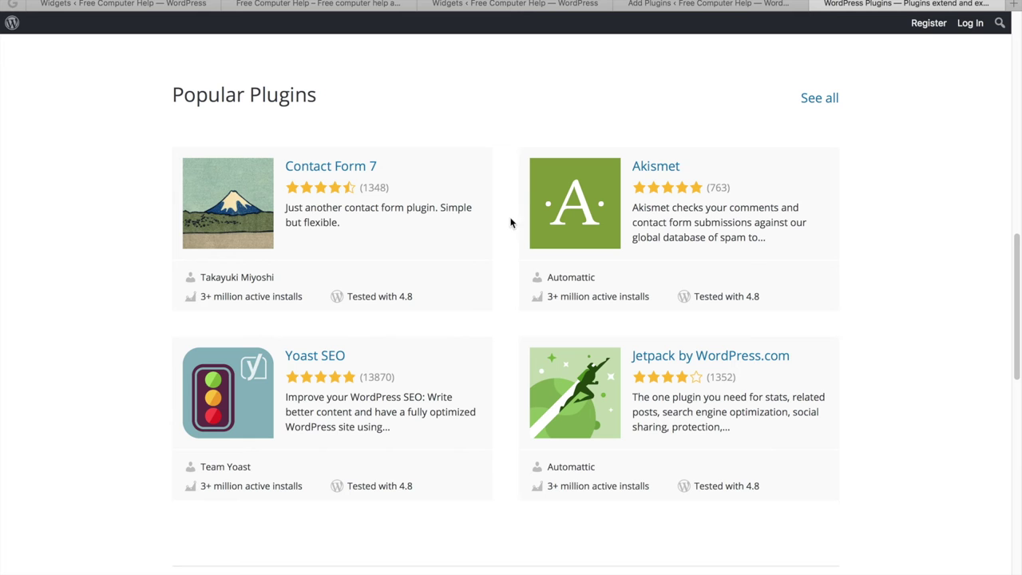
pyautogui.scroll(-6, 415, 213)
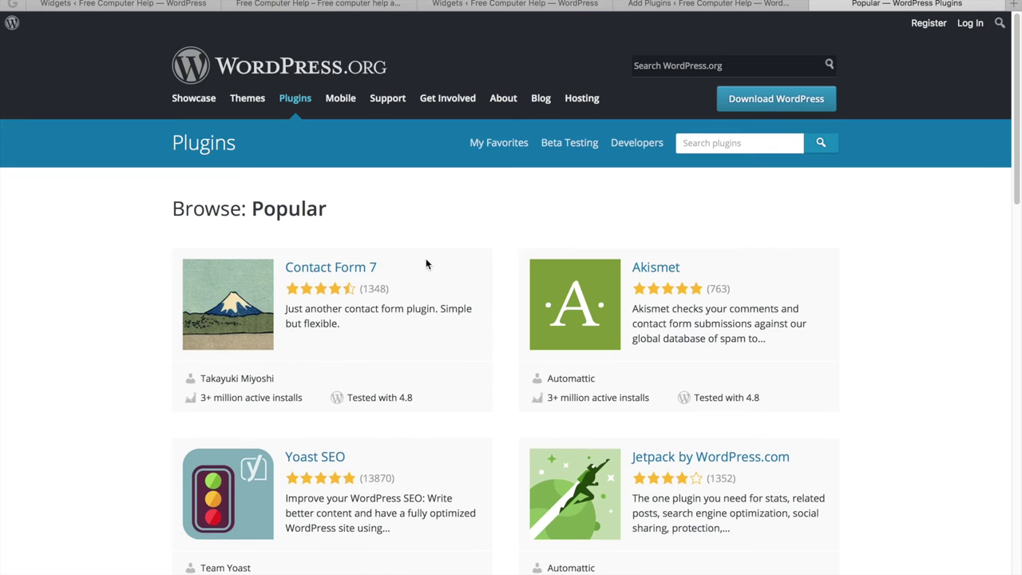
pyautogui.scroll(-8, 424, 260)
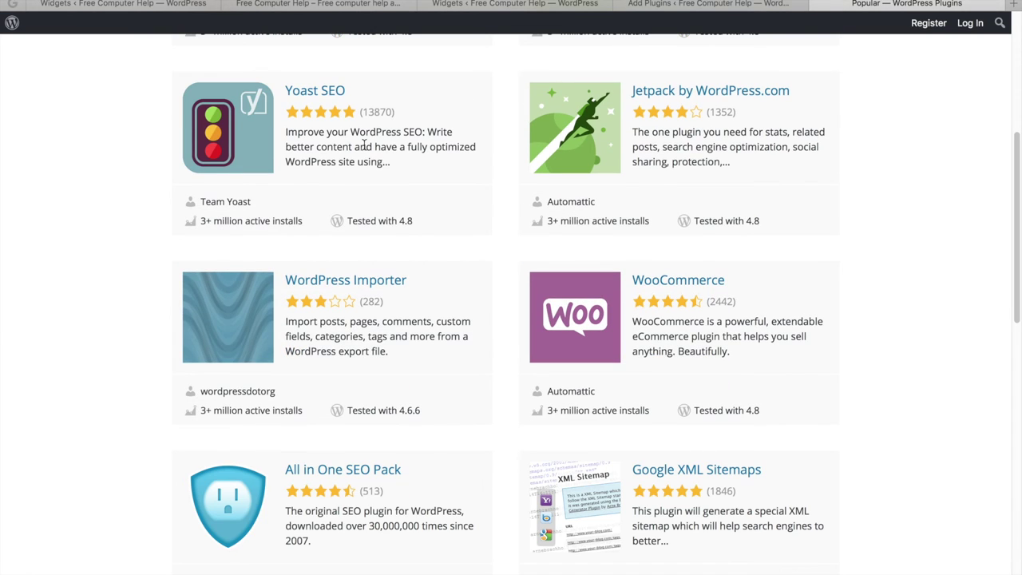
# Open the Yoast SEO plugin page on WordPress.org and read through its details.
pyautogui.click(328, 93)
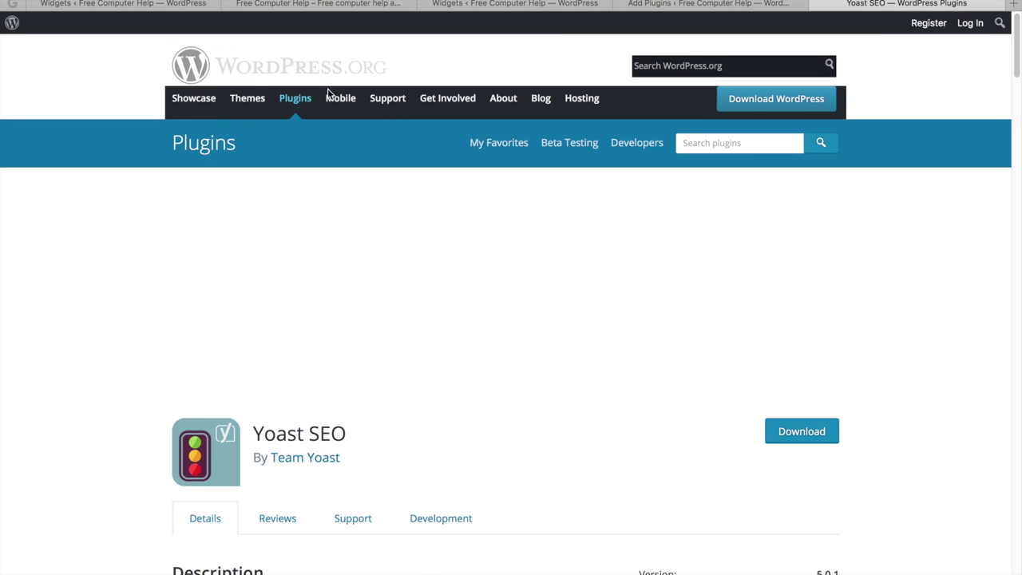
pyautogui.scroll(-3, 372, 287)
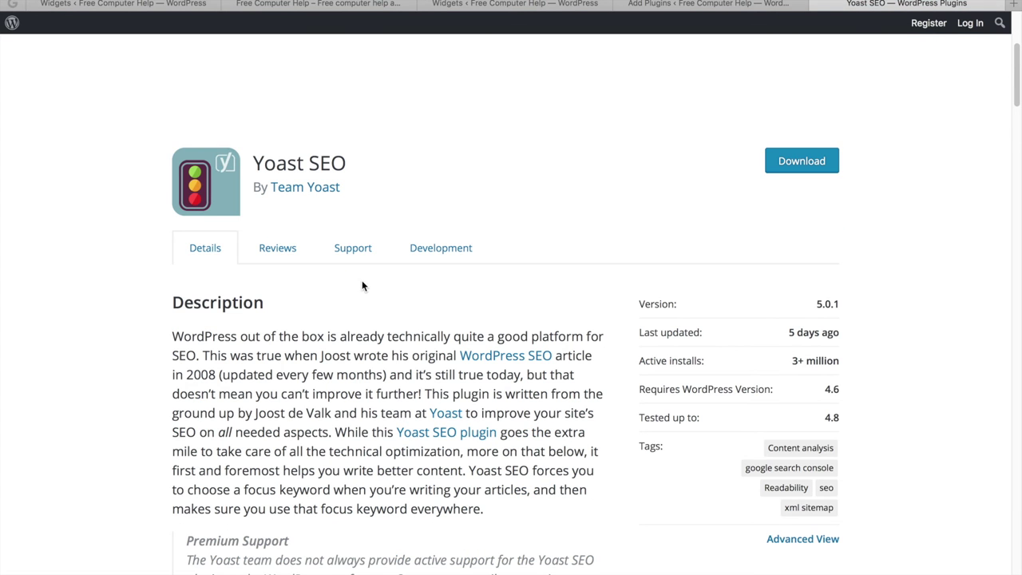
pyautogui.scroll(-3, 355, 277)
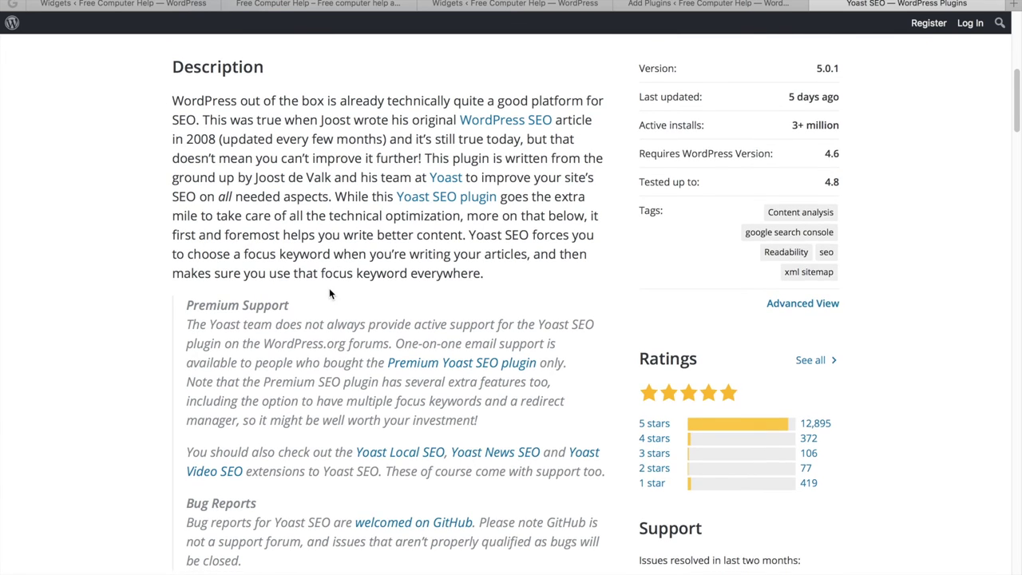
pyautogui.scroll(-1, 327, 287)
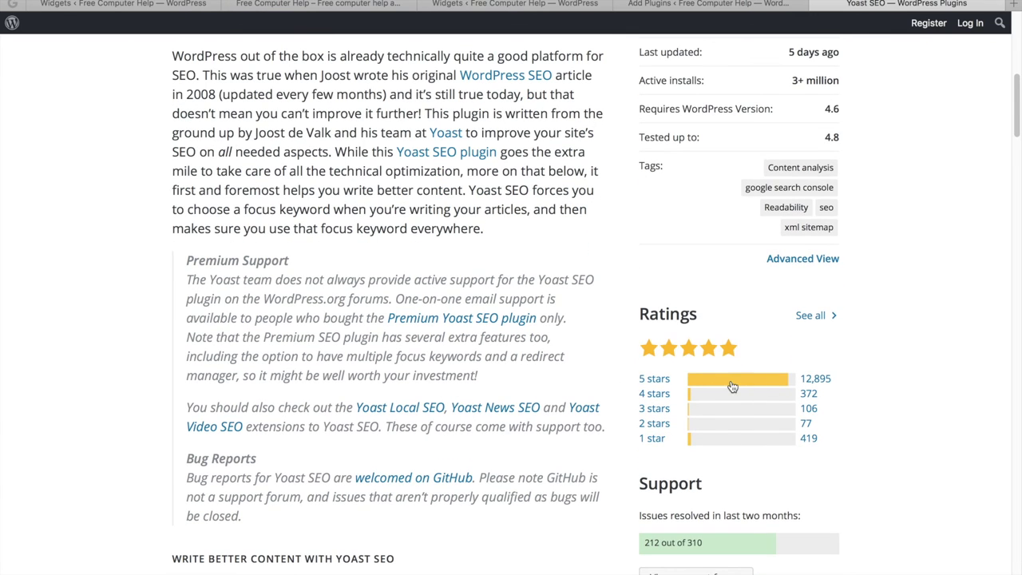
pyautogui.scroll(-2, 503, 332)
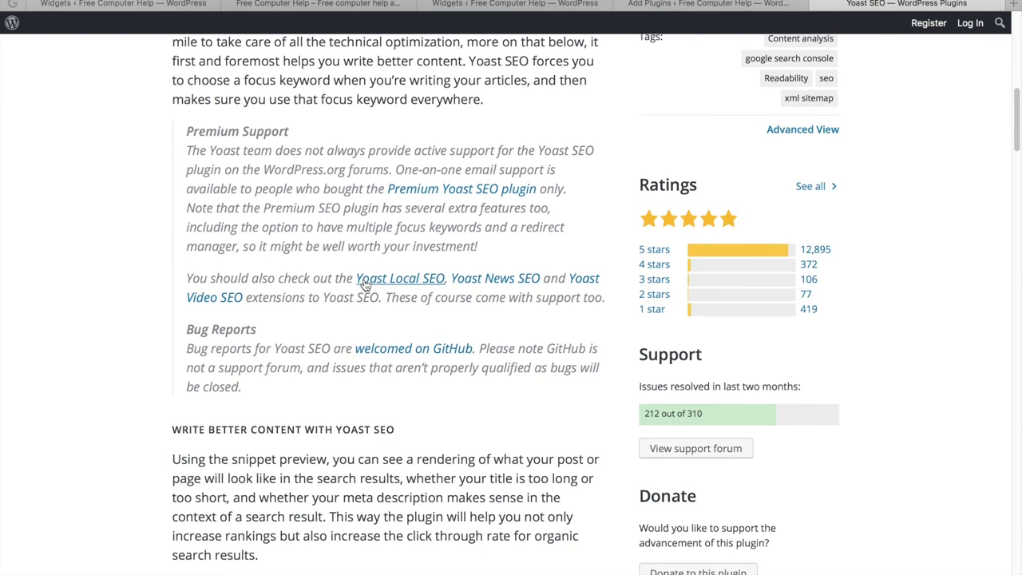
pyautogui.scroll(-1, 363, 285)
pyautogui.scroll(-5, 364, 285)
pyautogui.scroll(-8, 364, 285)
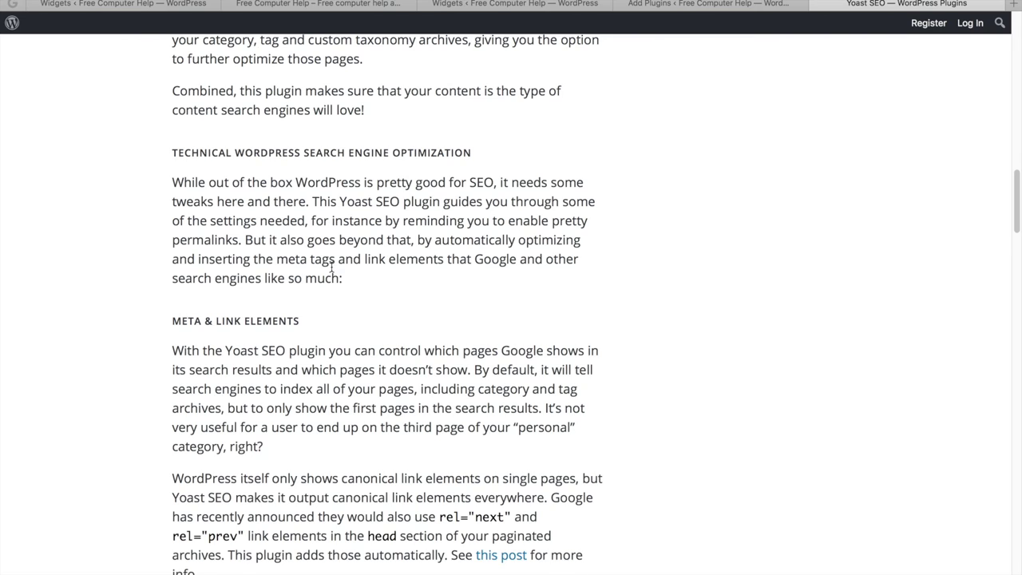
# Check the Yoast SEO support forum, then return to the site's Add Plugins page.
pyautogui.scroll(15, 331, 267)
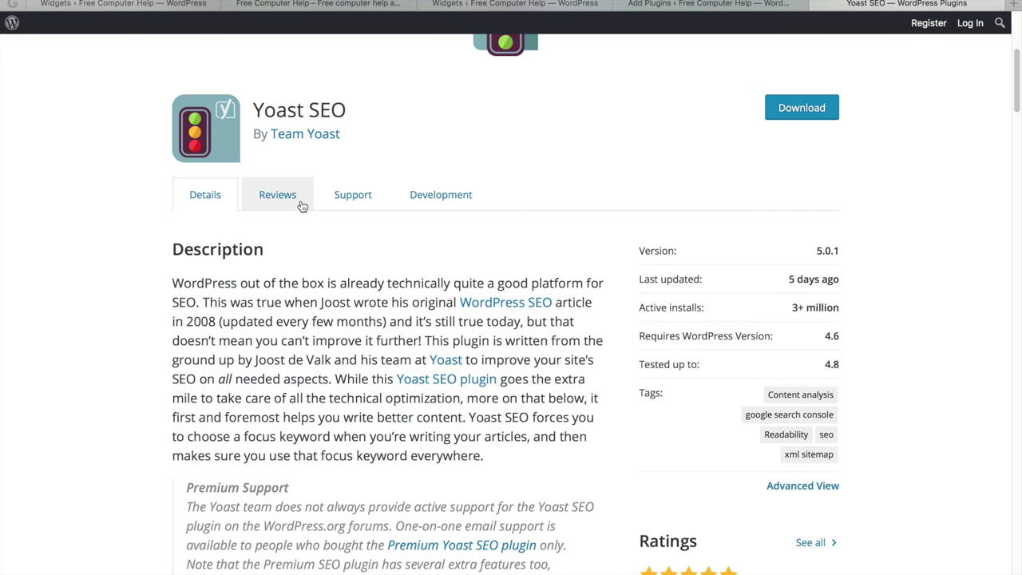
pyautogui.click(349, 199)
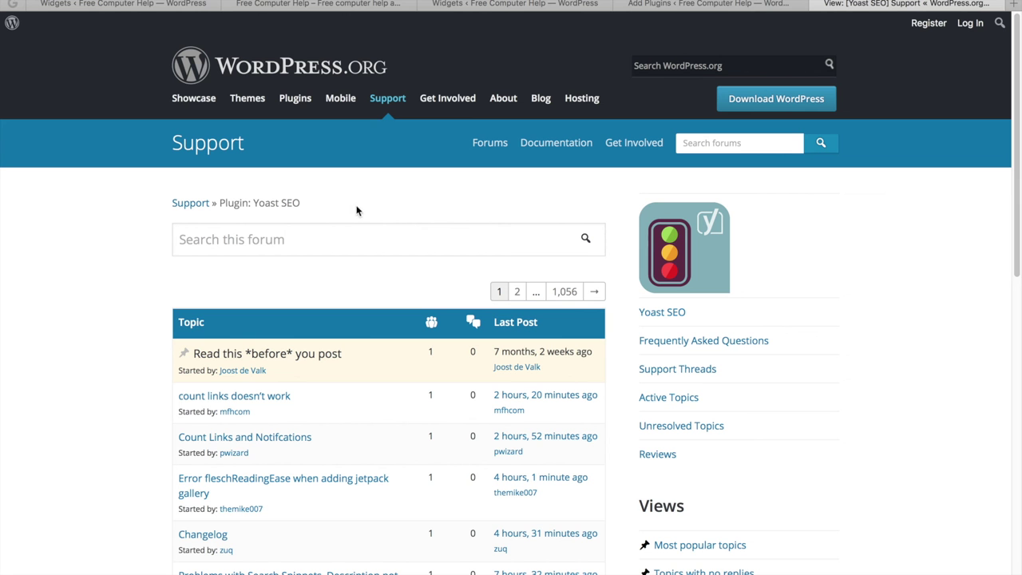
pyautogui.click(697, 4)
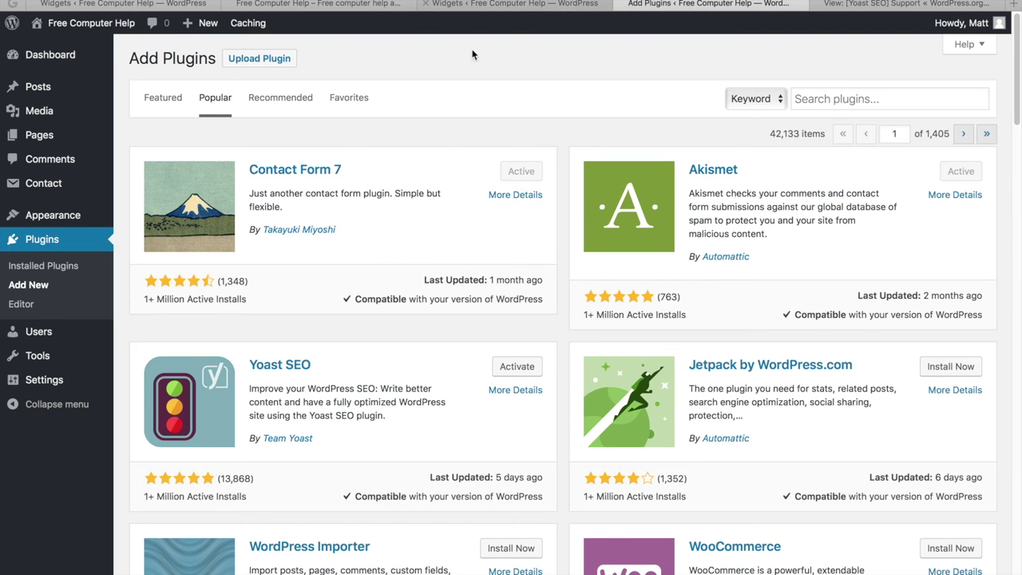
# Activate Yoast SEO from its card, then check the new SEO, Caching and Yoast toolbar menus.
pyautogui.click(512, 375)
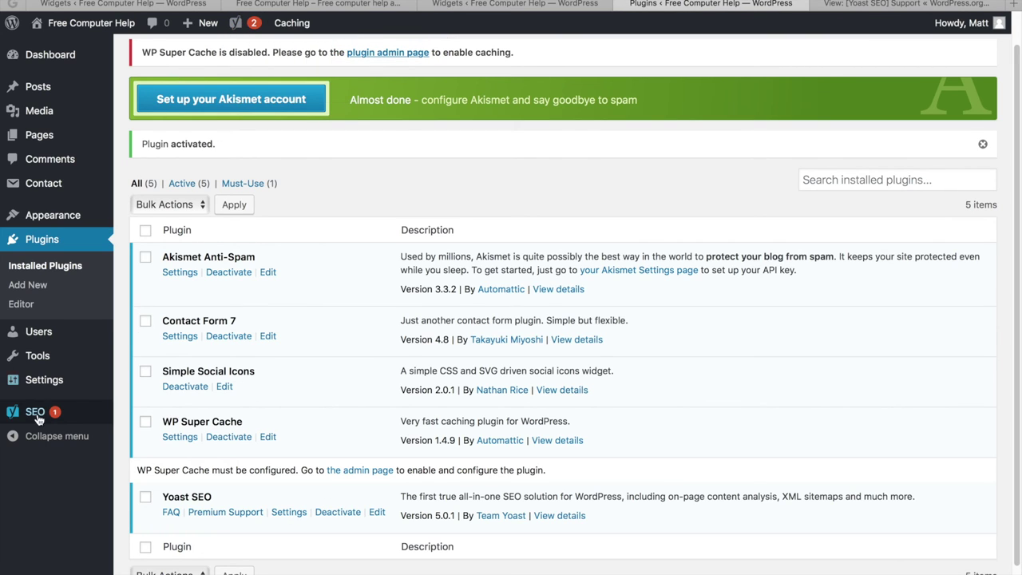
pyautogui.moveTo(31, 421)
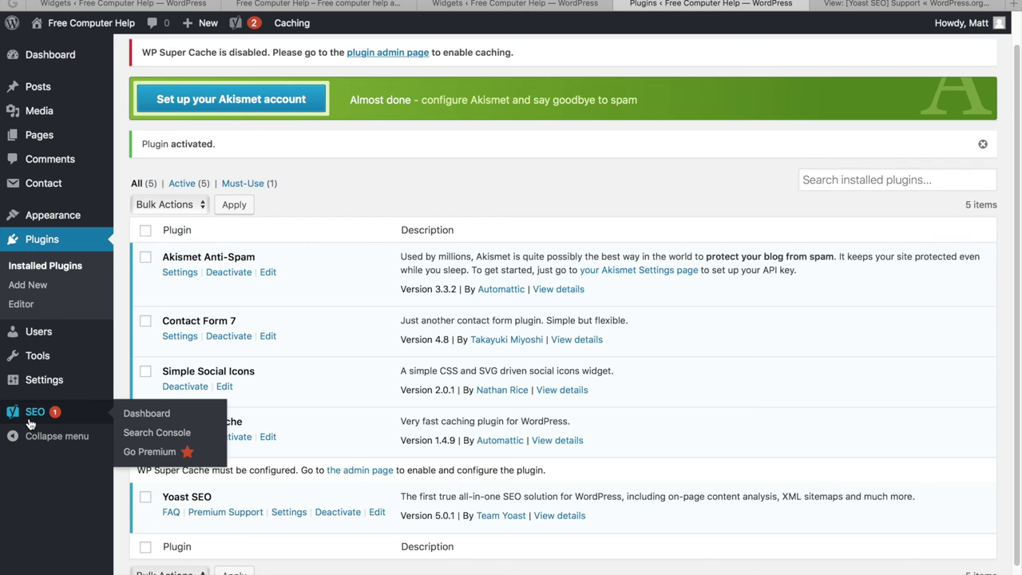
pyautogui.moveTo(300, 24)
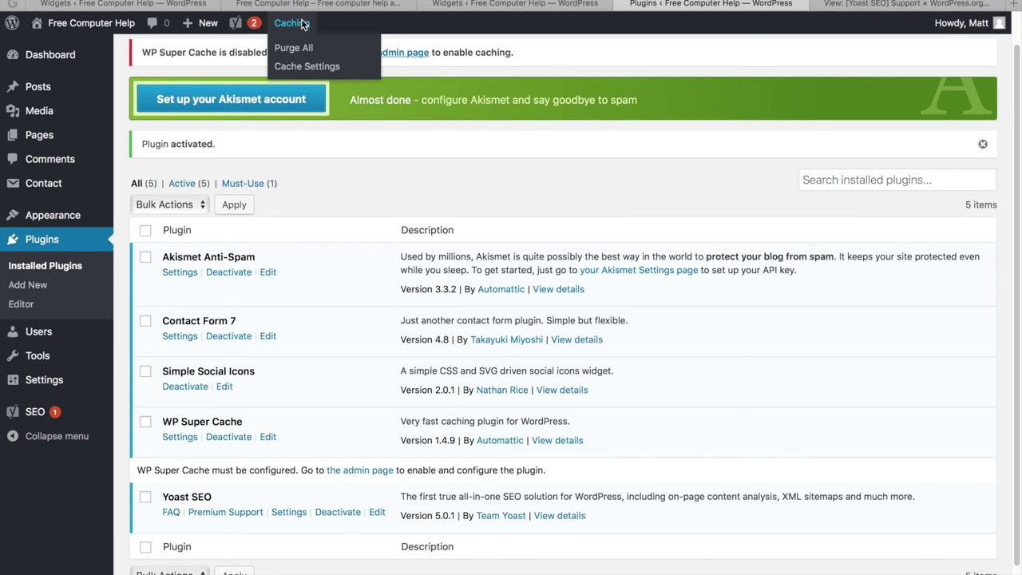
pyautogui.moveTo(237, 24)
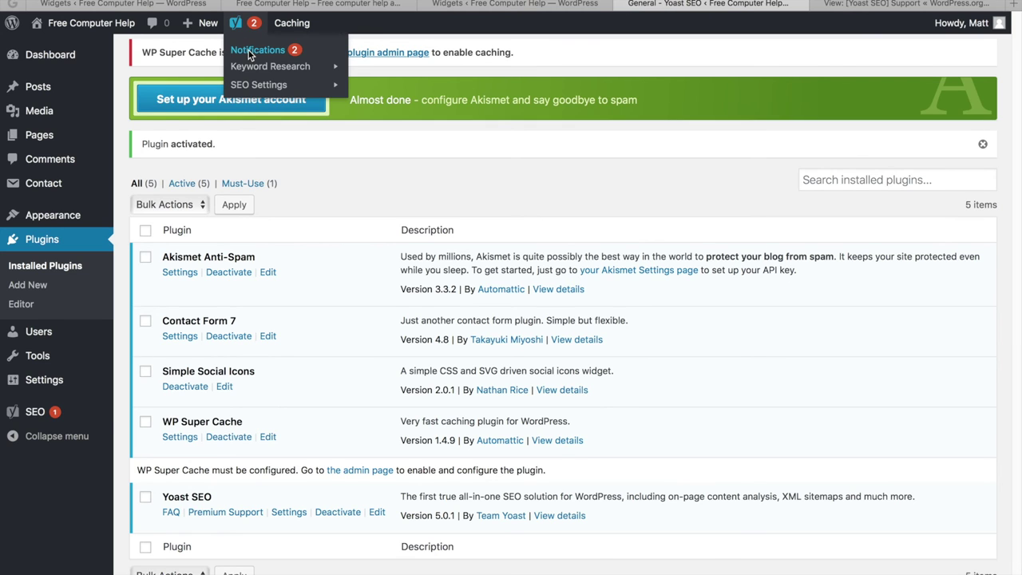
# Launch the Yoast SEO configuration wizard from the General tab of the Yoast dashboard.
pyautogui.click(249, 51)
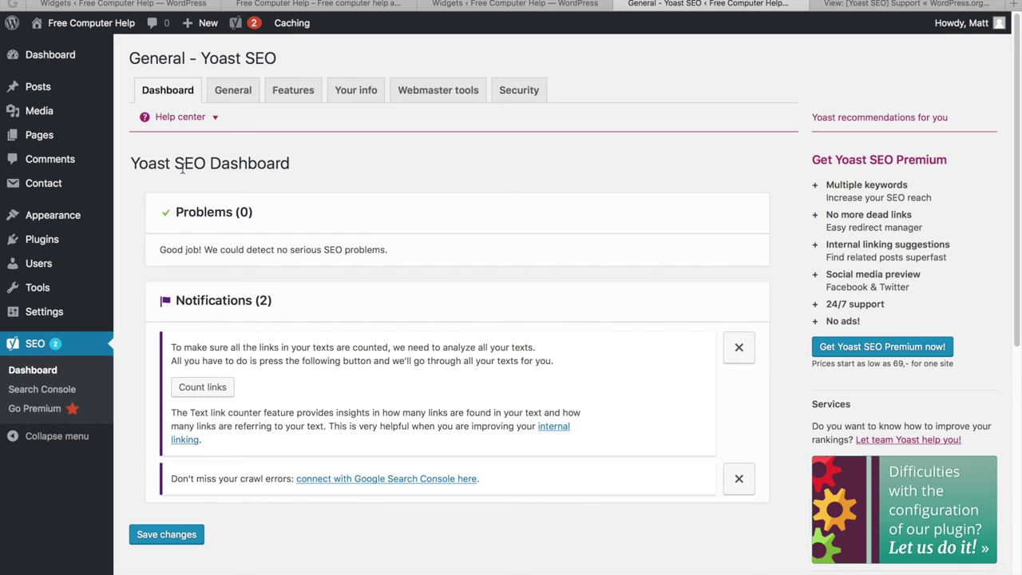
pyautogui.click(226, 94)
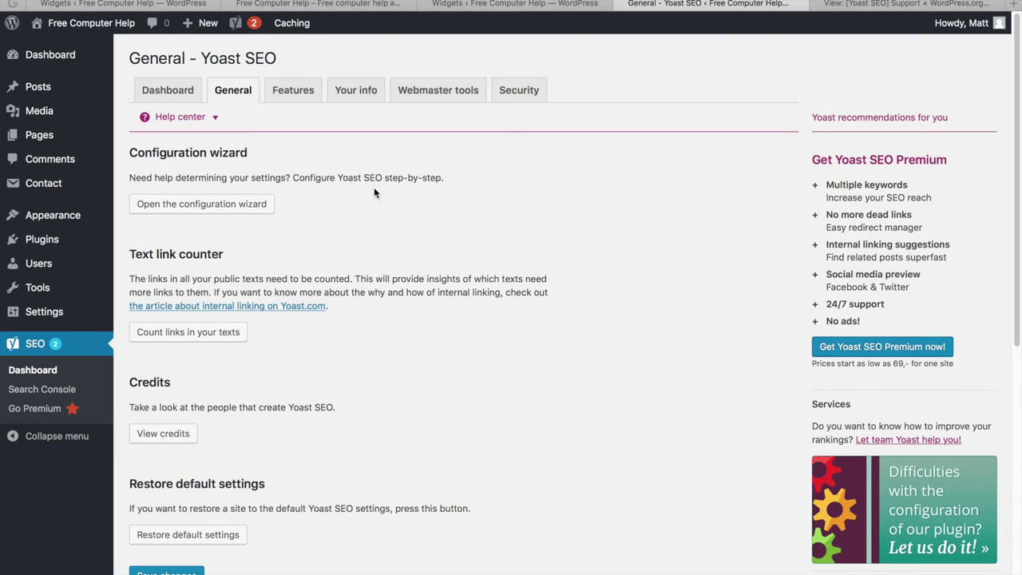
pyautogui.click(235, 206)
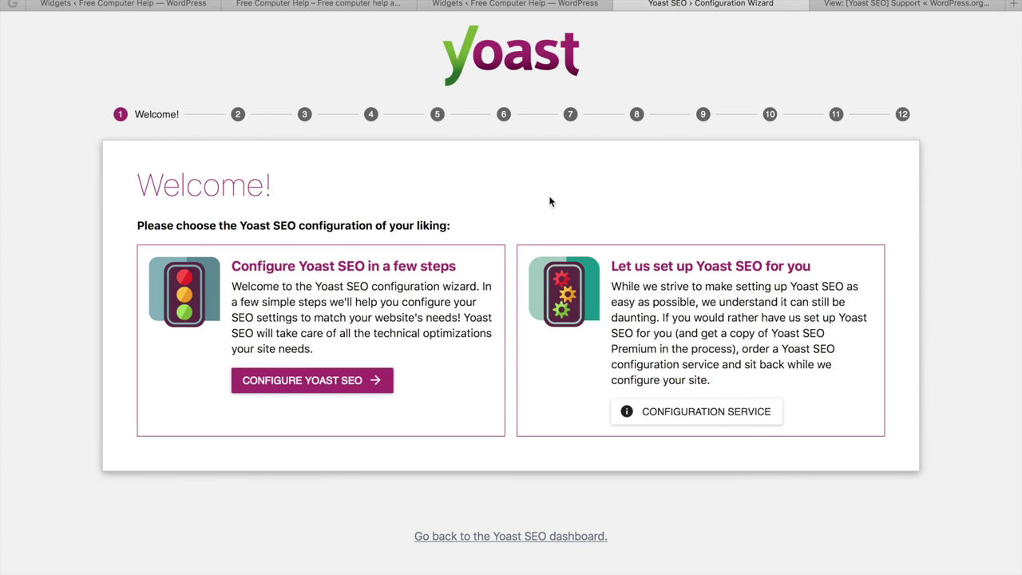
# Close the Yoast configuration wizard tab and go to Plugins > Installed Plugins.
pyautogui.click(622, 5)
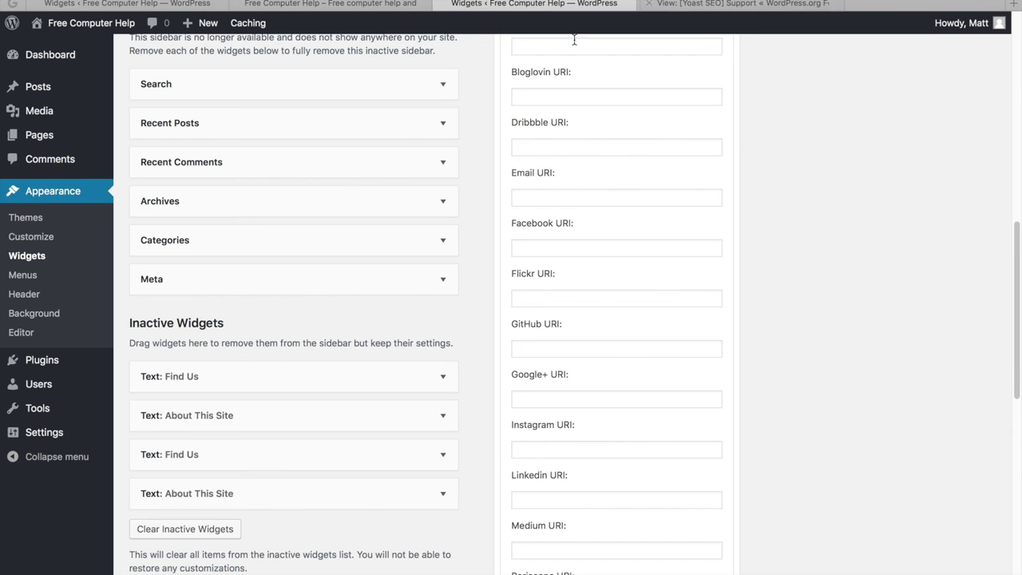
pyautogui.moveTo(24, 360)
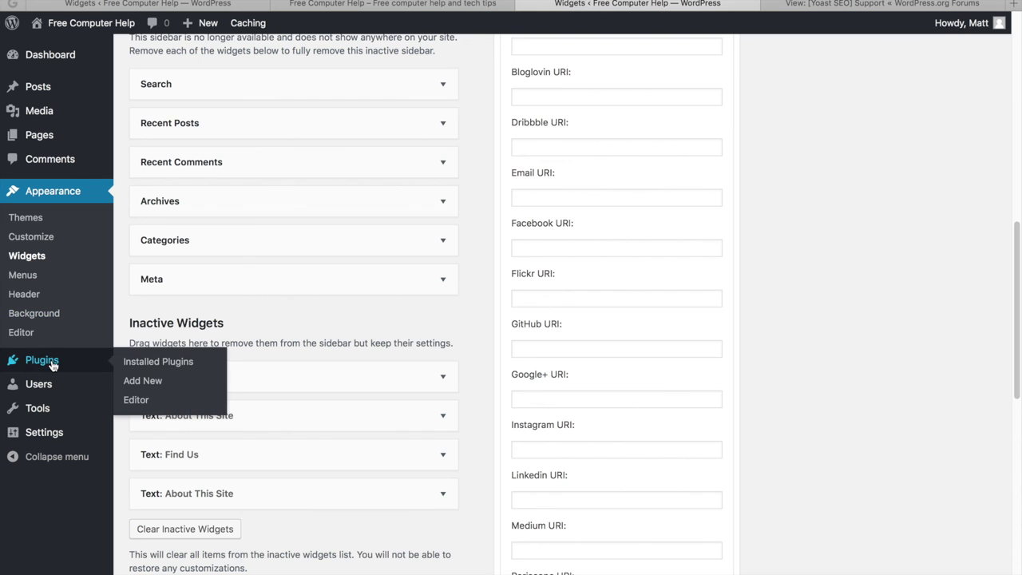
pyautogui.click(142, 364)
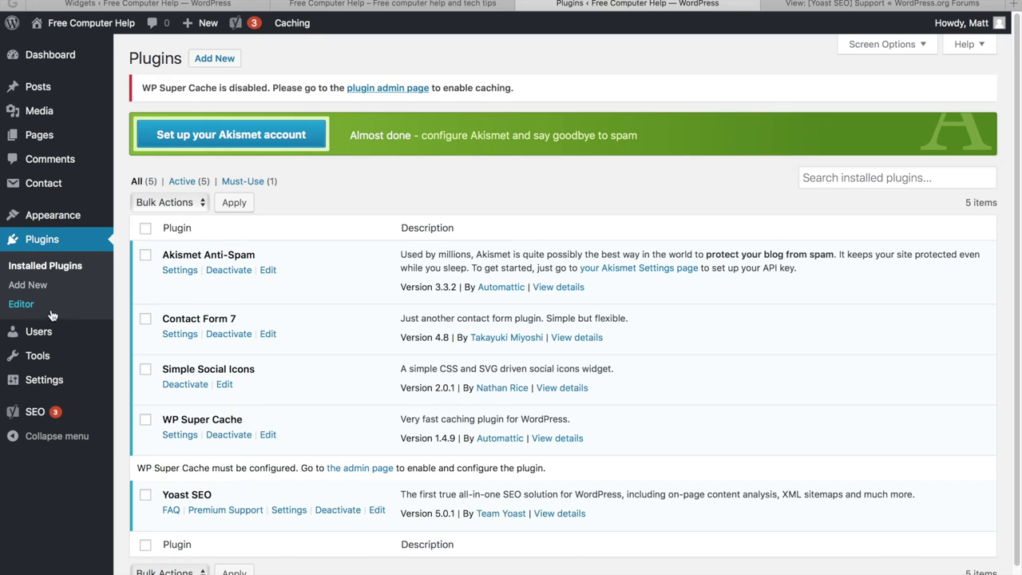
pyautogui.moveTo(69, 223)
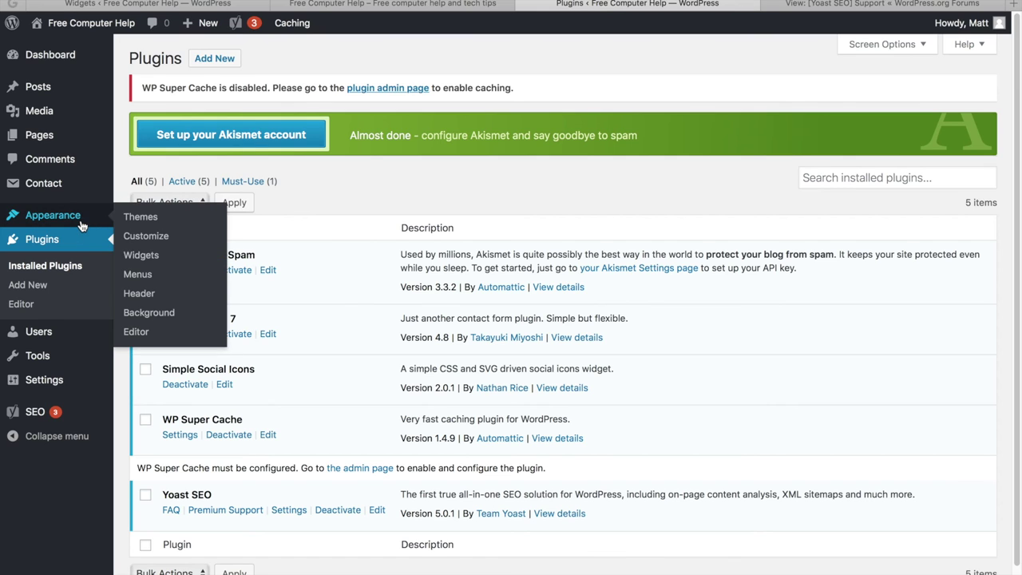
pyautogui.click(210, 251)
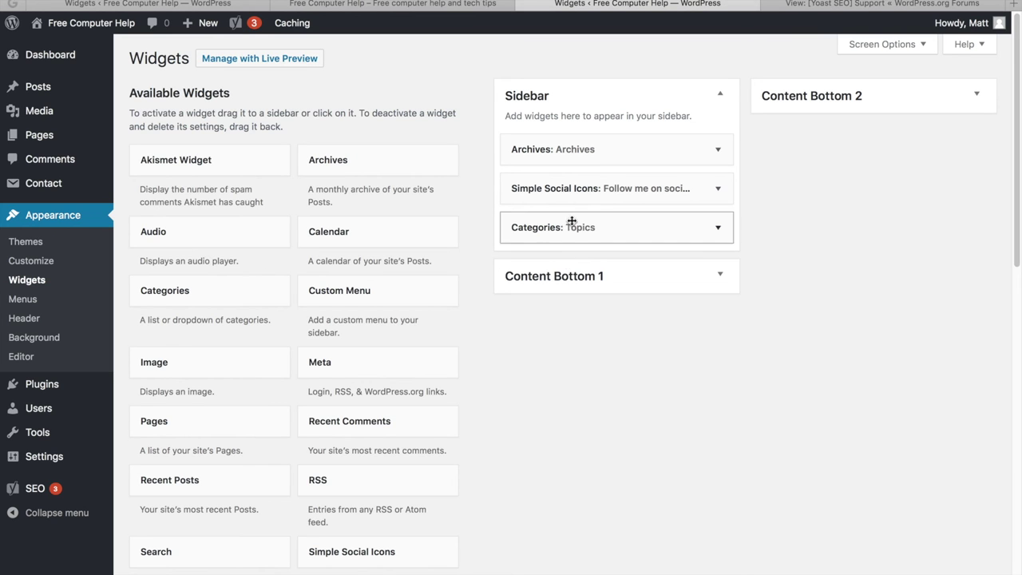
pyautogui.click(719, 191)
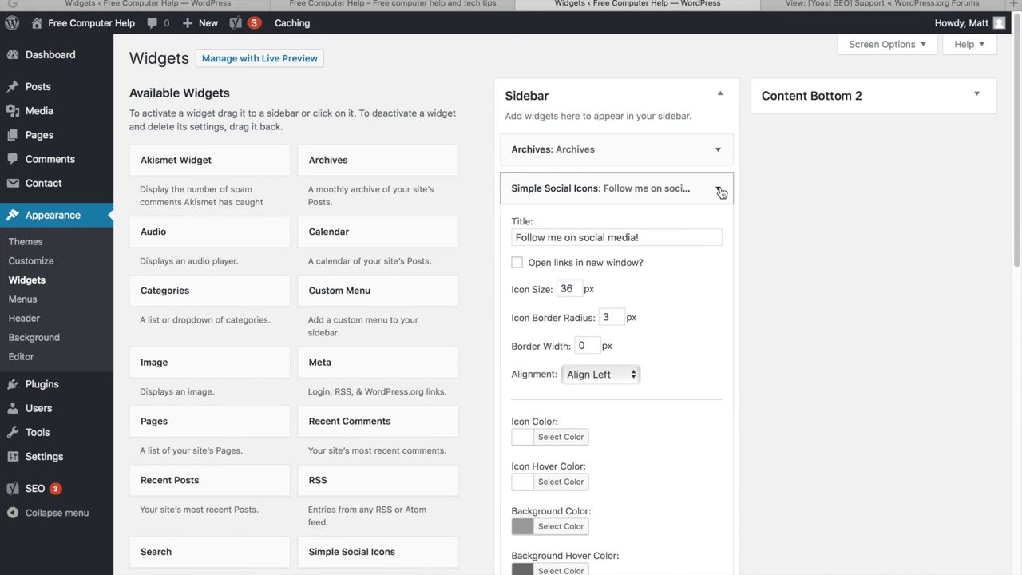
pyautogui.scroll(-10, 587, 345)
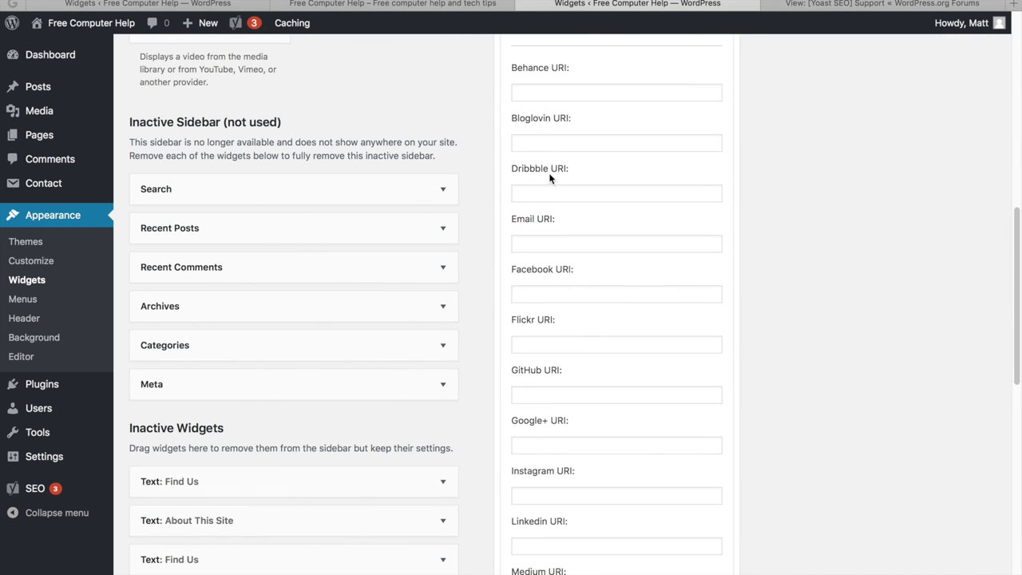
pyautogui.scroll(2, 569, 286)
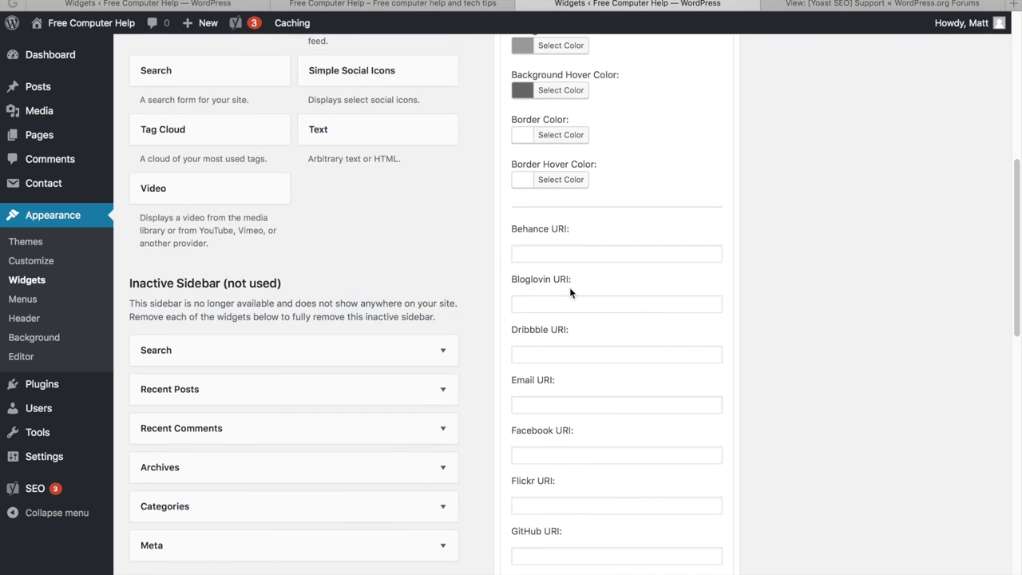
pyautogui.scroll(-10, 570, 286)
pyautogui.scroll(10, 650, 438)
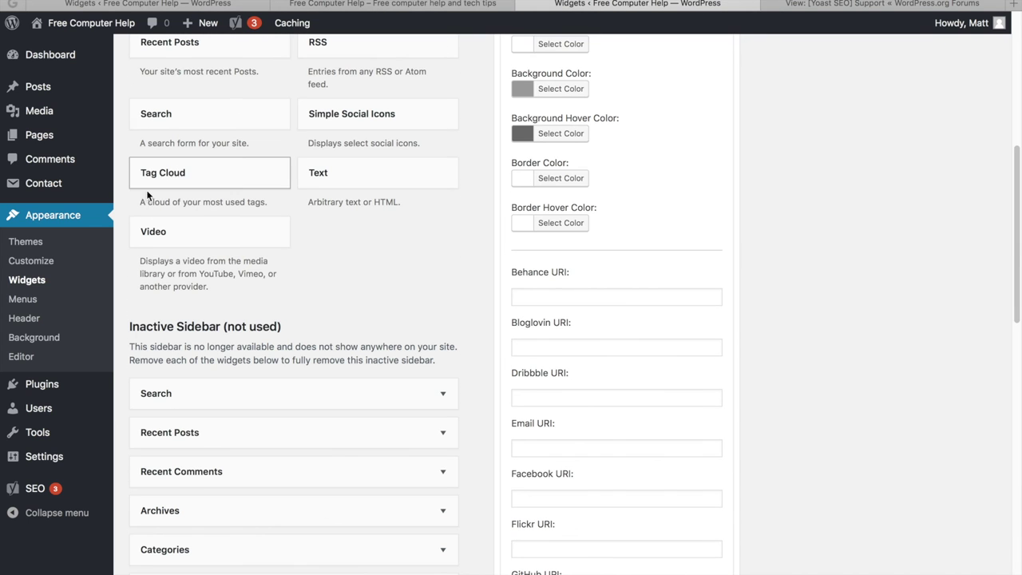
pyautogui.moveTo(108, 394)
pyautogui.click(128, 386)
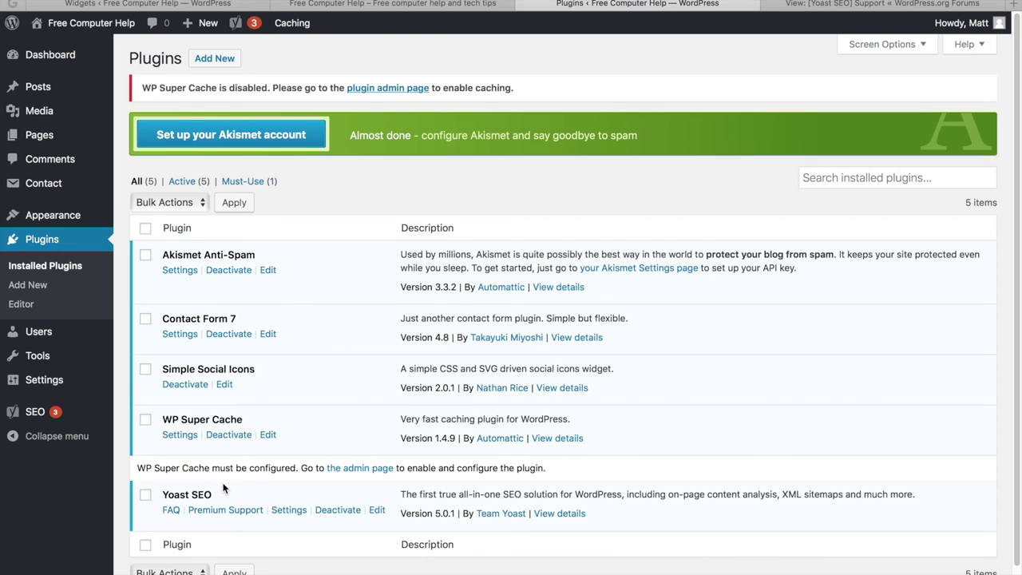
# Open Yoast SEO's Settings link from the Installed Plugins list.
pyautogui.scroll(-1, 213, 486)
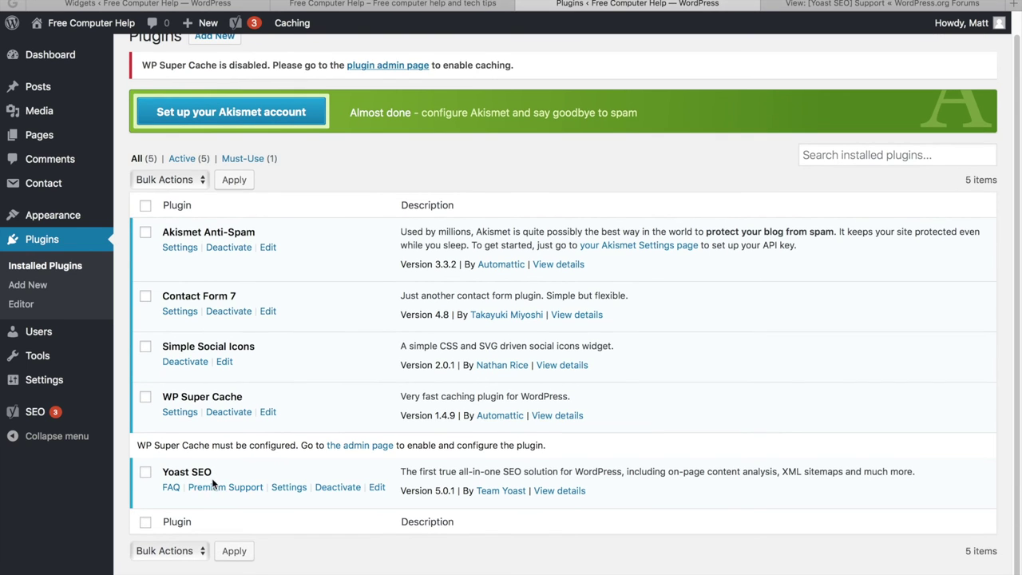
pyautogui.click(288, 490)
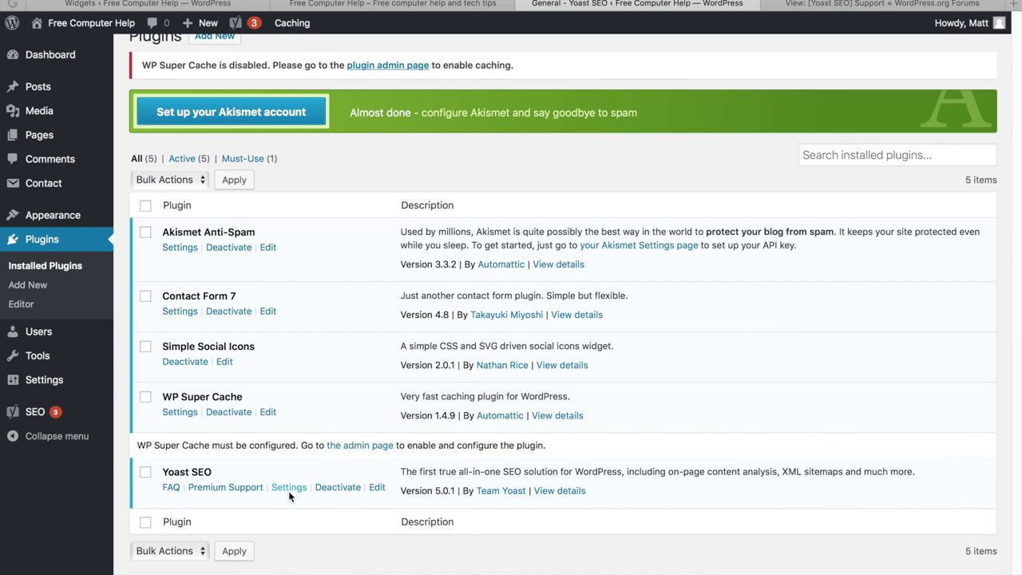
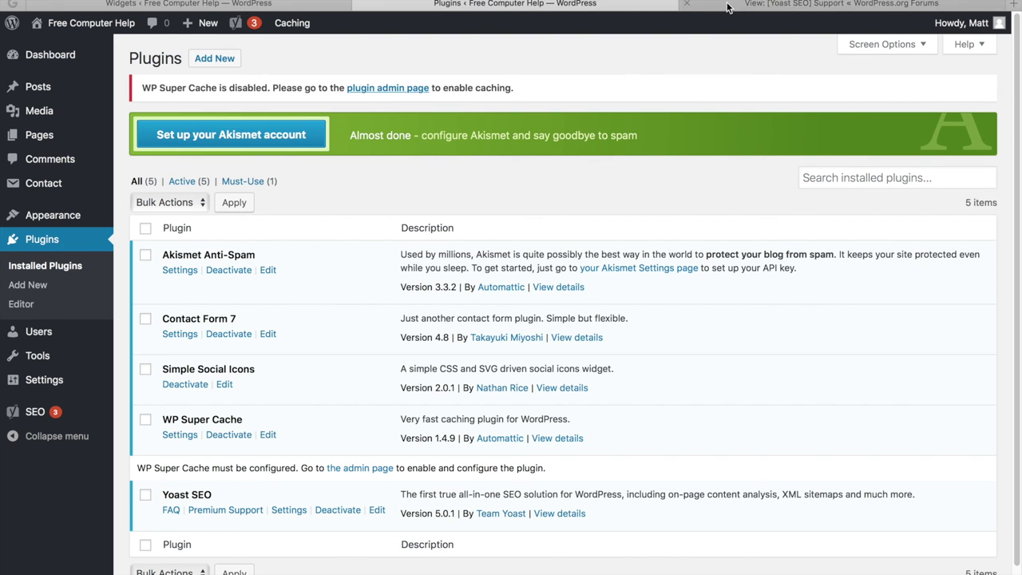
# Open the live blog and scroll past the pizza post to the Archives, social media and Topics widgets.
pyautogui.moveTo(102, 25)
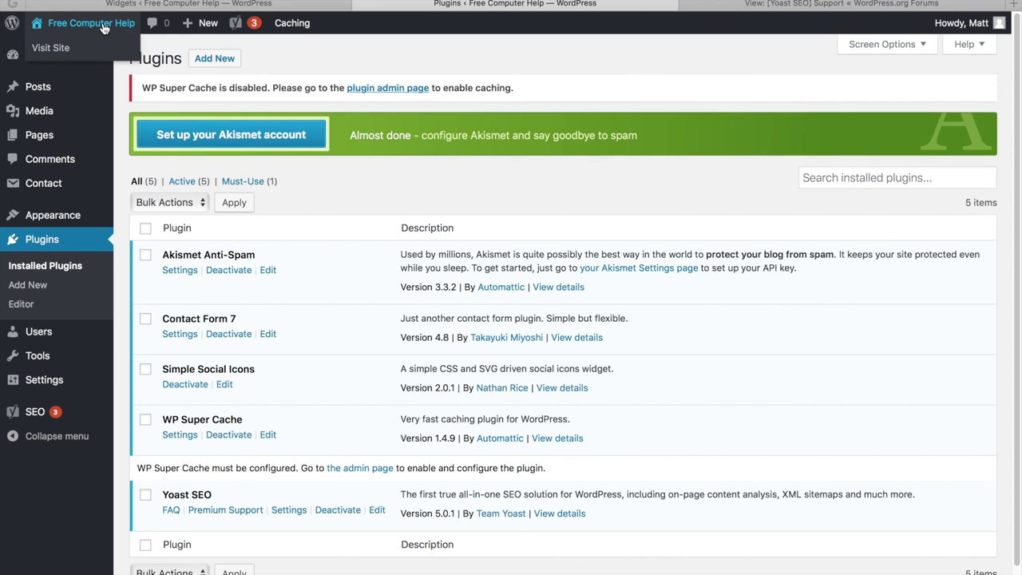
pyautogui.click(102, 25)
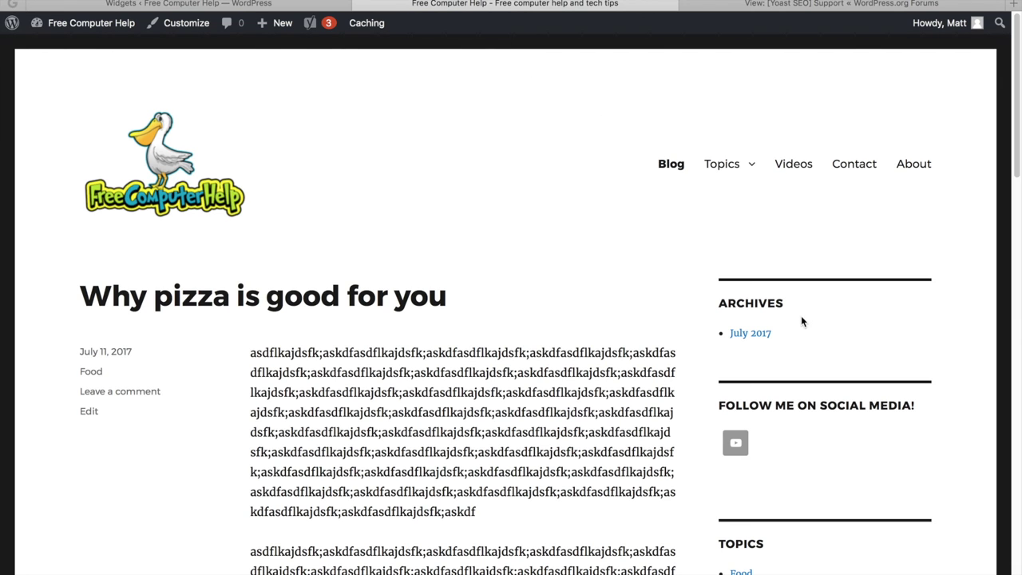
pyautogui.scroll(-2, 678, 304)
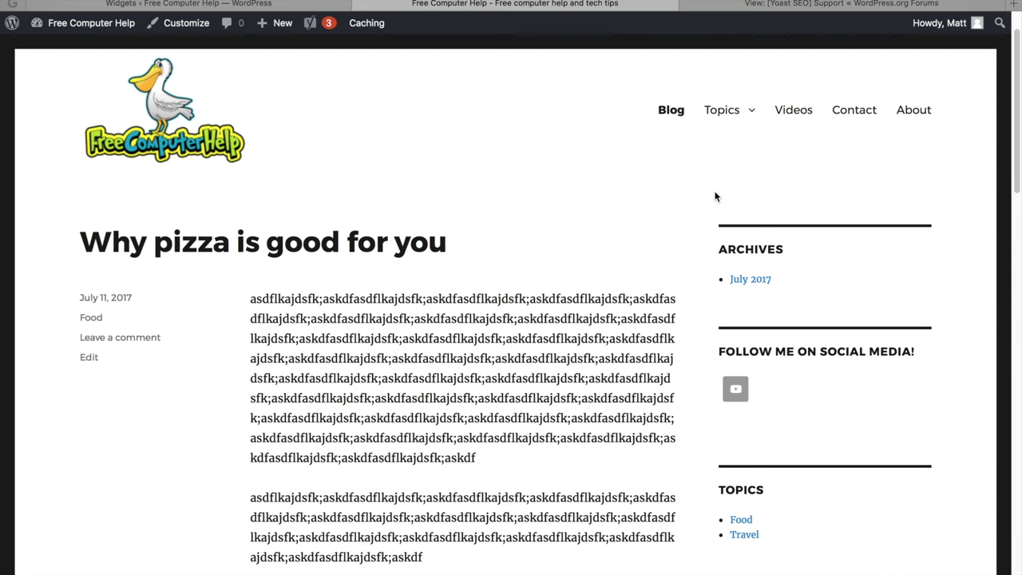
pyautogui.scroll(-1, 746, 199)
pyautogui.scroll(-10, 746, 199)
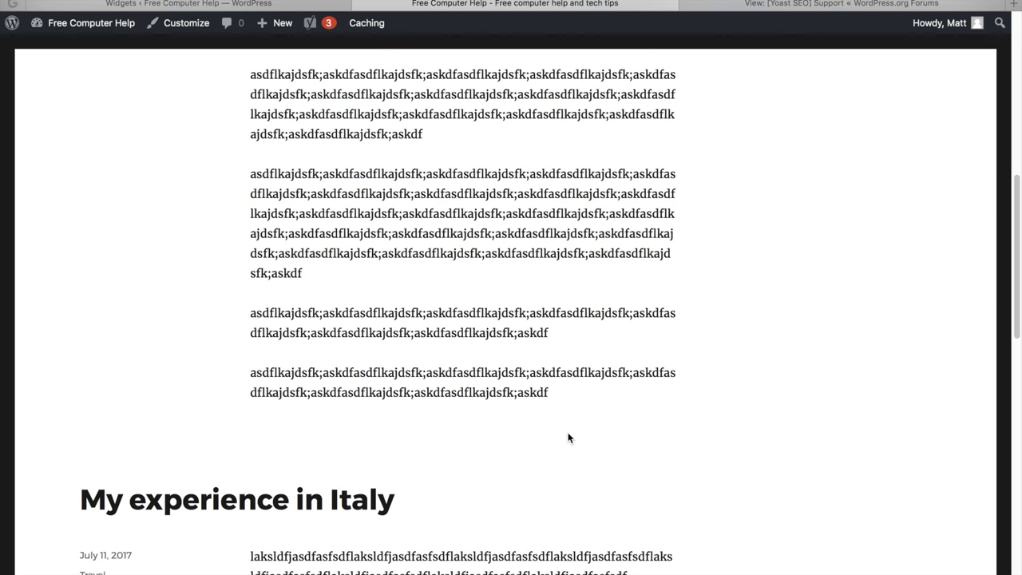
pyautogui.scroll(10, 572, 438)
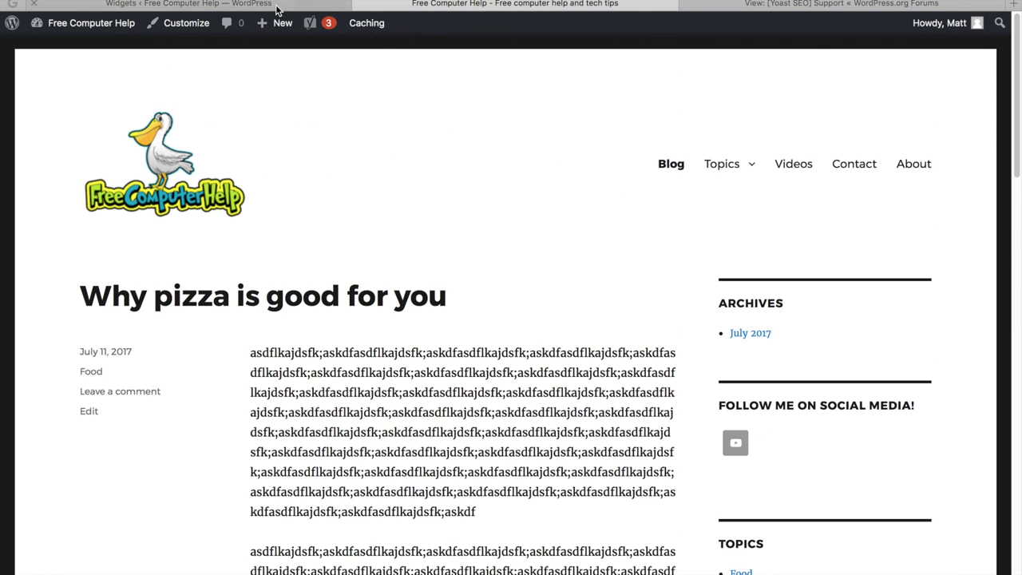
pyautogui.hotkey('ctrl', 'shift', 'Tab')
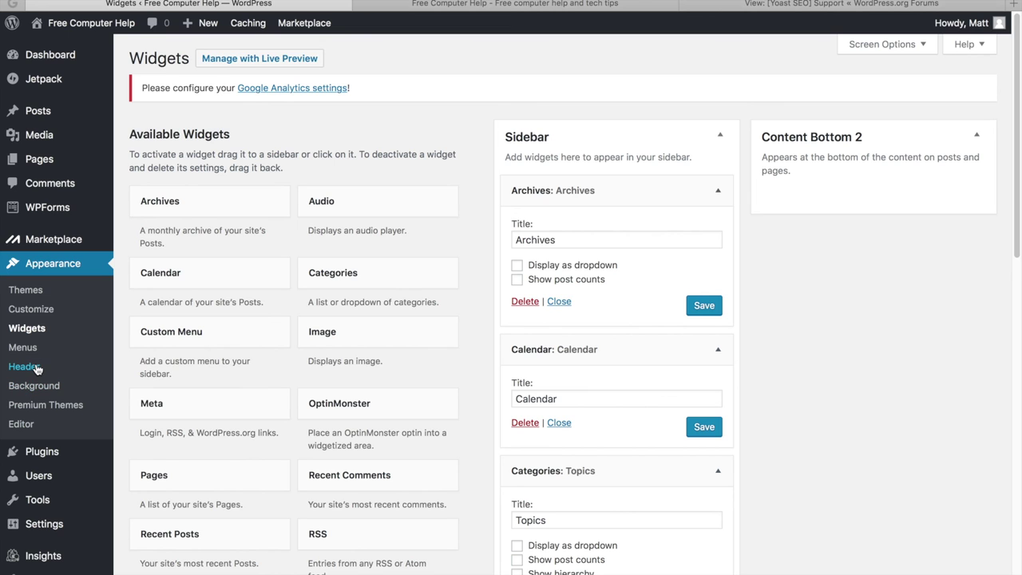
# Search the Add New plugins directory for 'related posts', then return to the blog's front page.
pyautogui.click(44, 453)
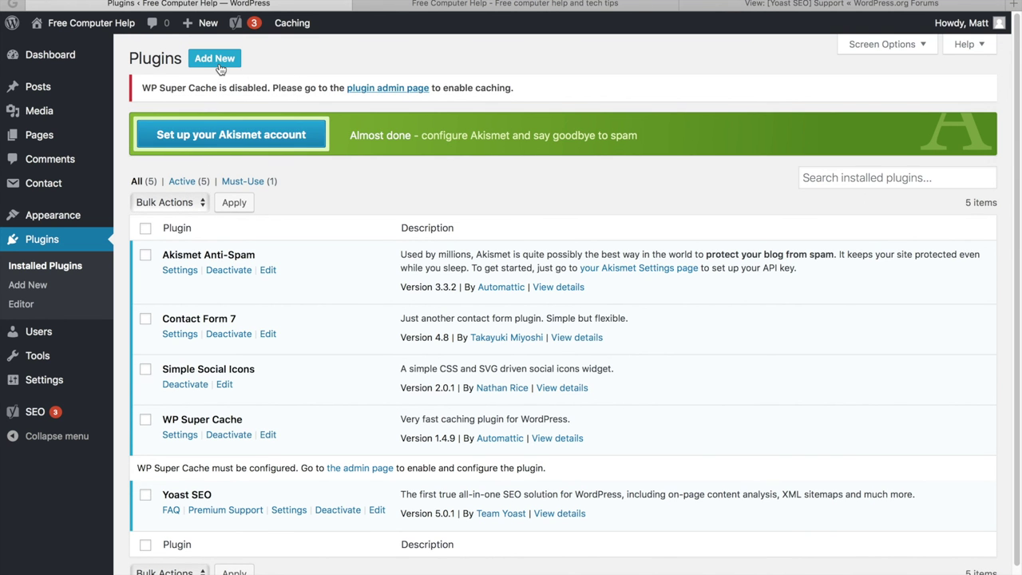
pyautogui.click(221, 69)
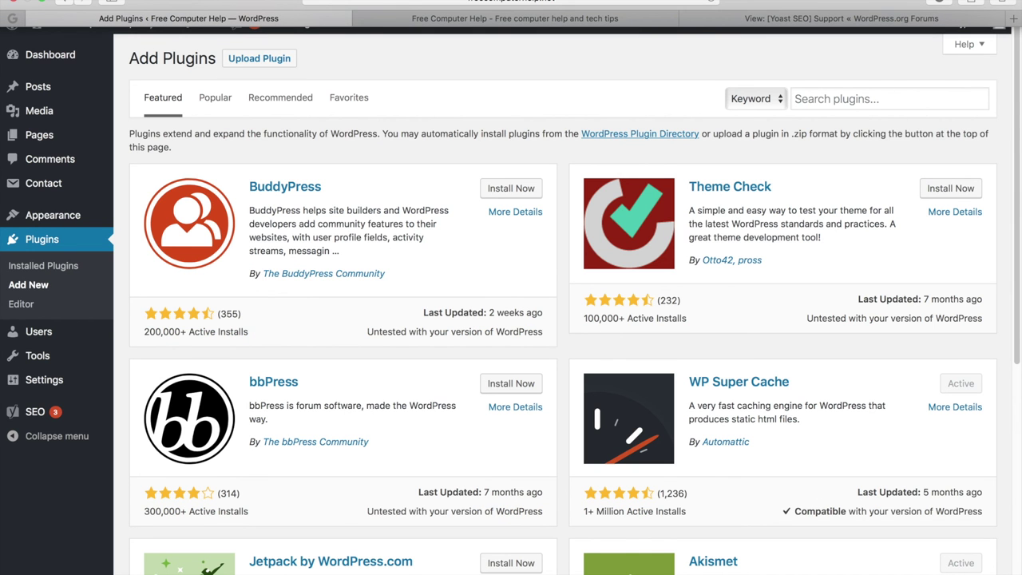
pyautogui.click(910, 102)
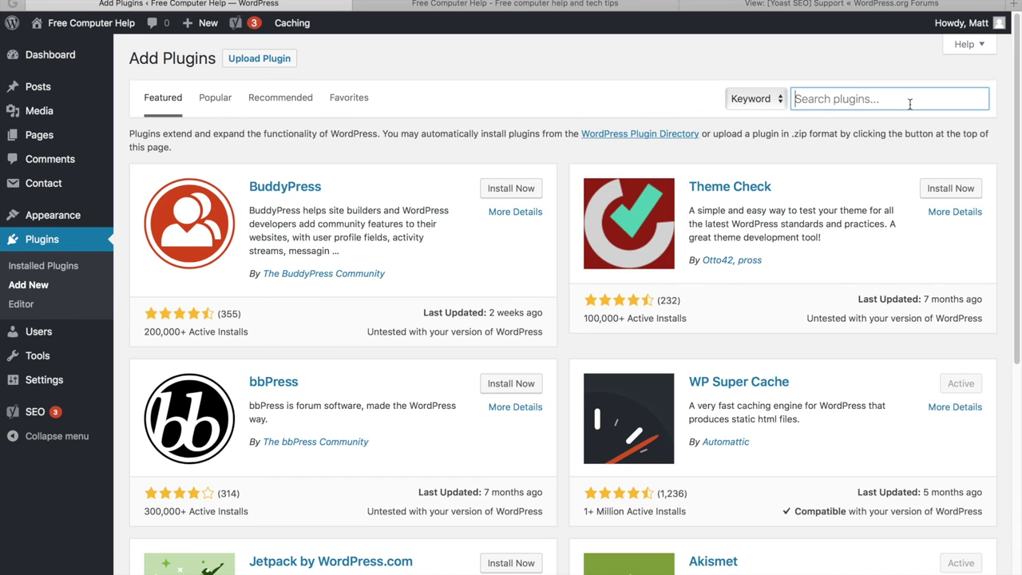
pyautogui.write('related posts')
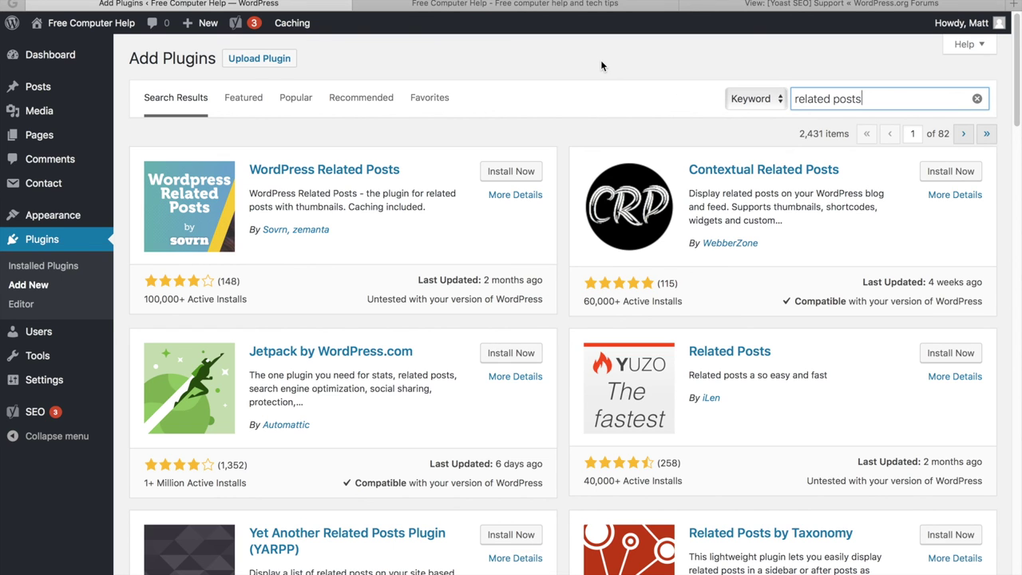
pyautogui.click(80, 22)
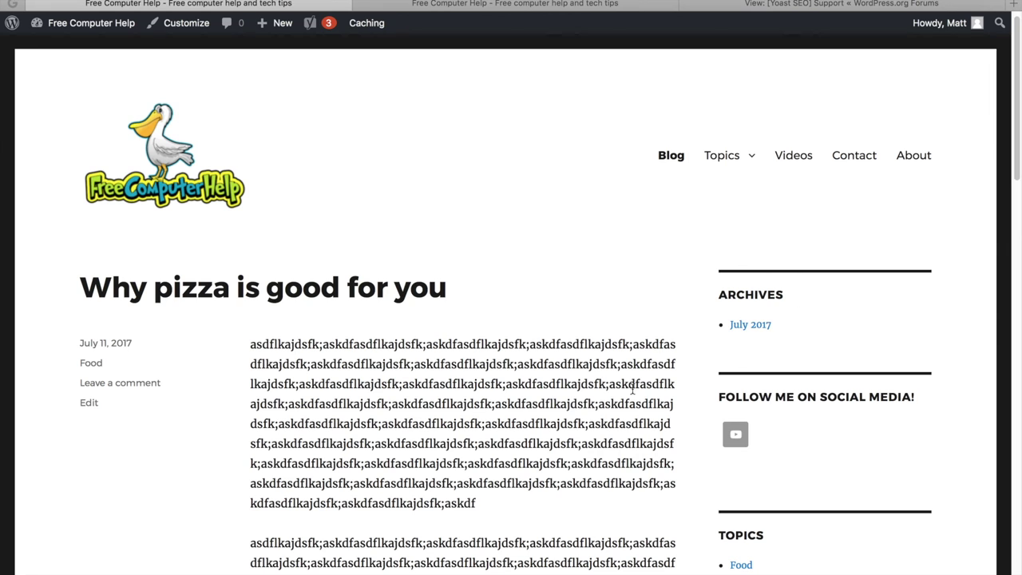
# Scroll the front page to check the pizza post and the Food and Travel sidebar Topics.
pyautogui.scroll(-2, 817, 397)
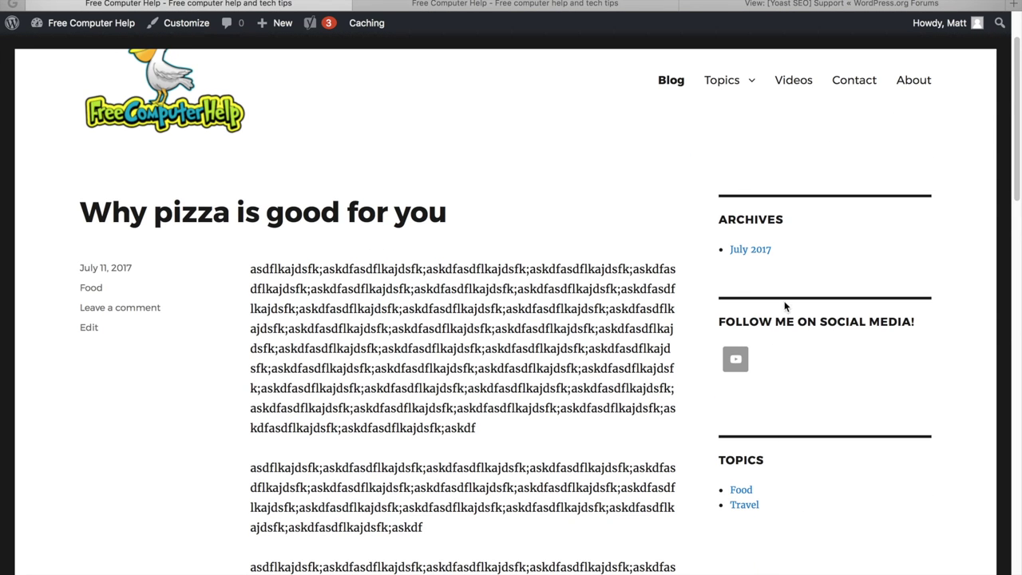
pyautogui.moveTo(739, 78)
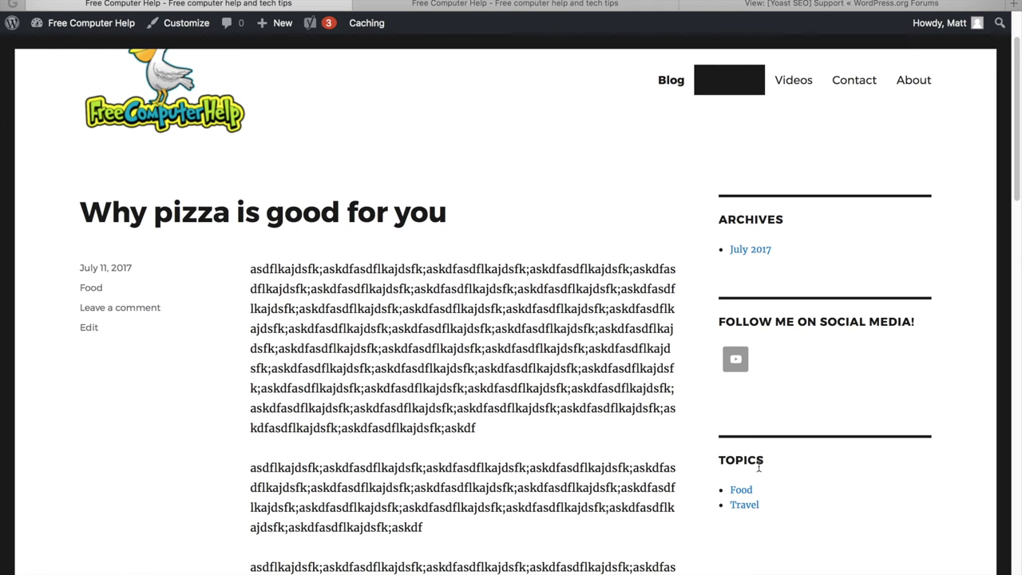
pyautogui.scroll(2, 450, 324)
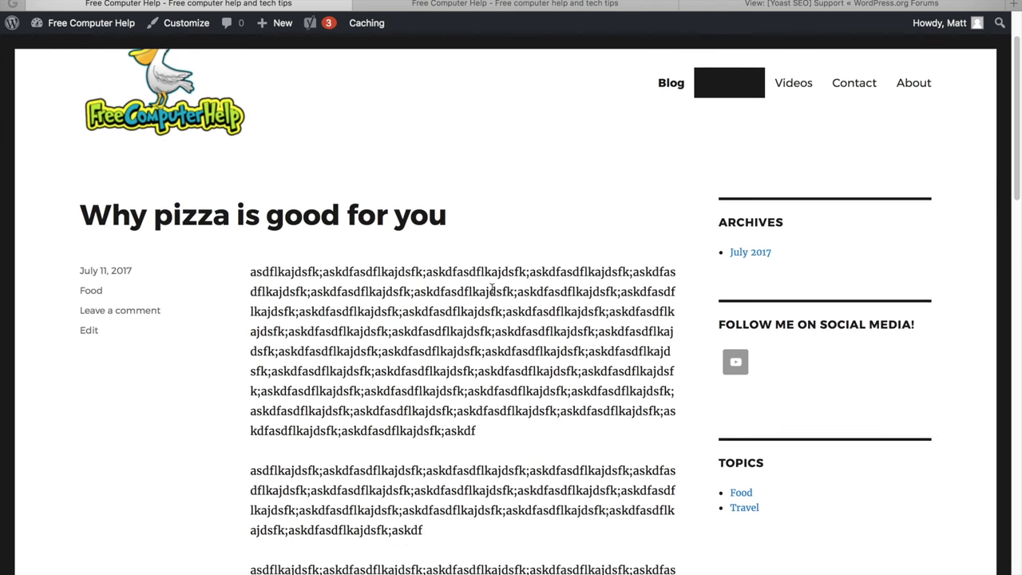